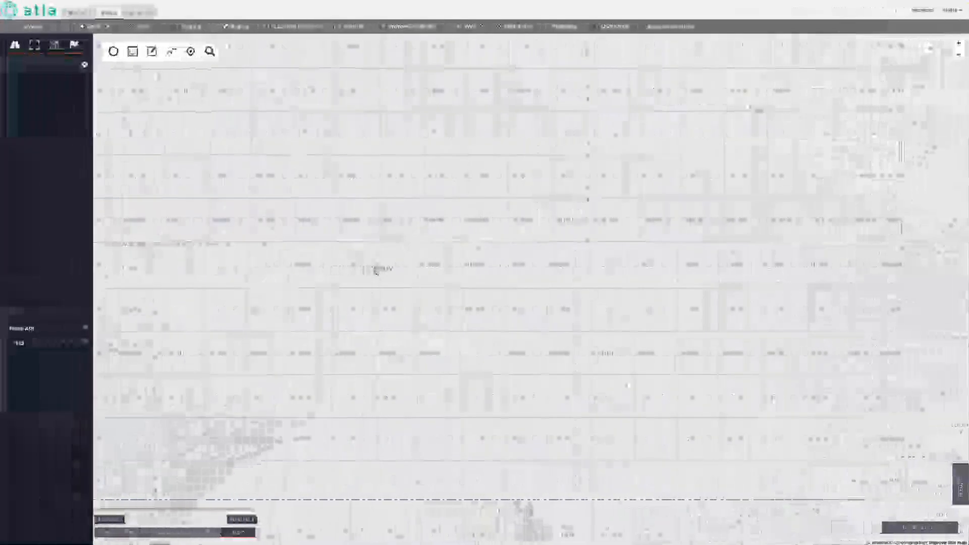
- Zoom out the map until the West Texas and southeastern New Mexico county outlines appear
scroll(352, 306, down, 2)
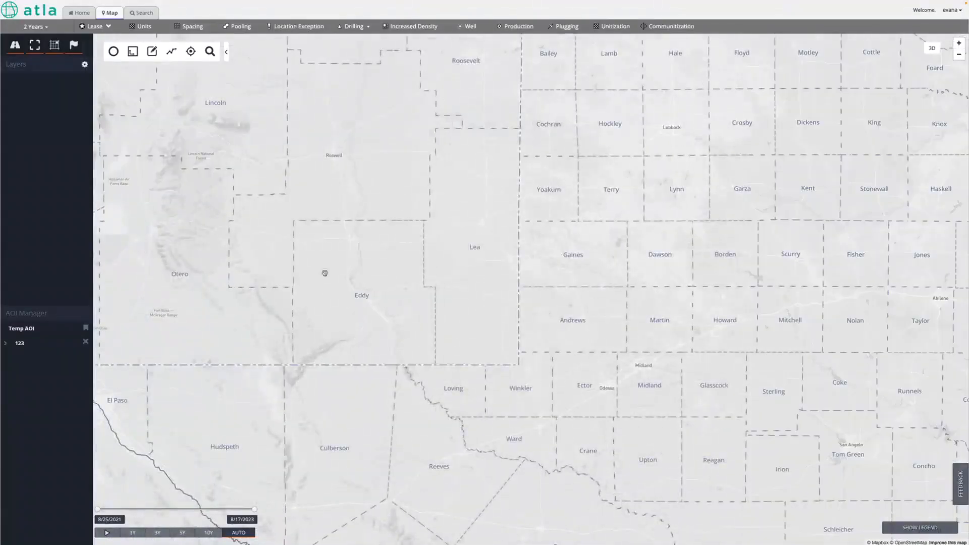
- Place the area-of-interest square over Eddy and Lea counties and recentre the map
click(114, 52)
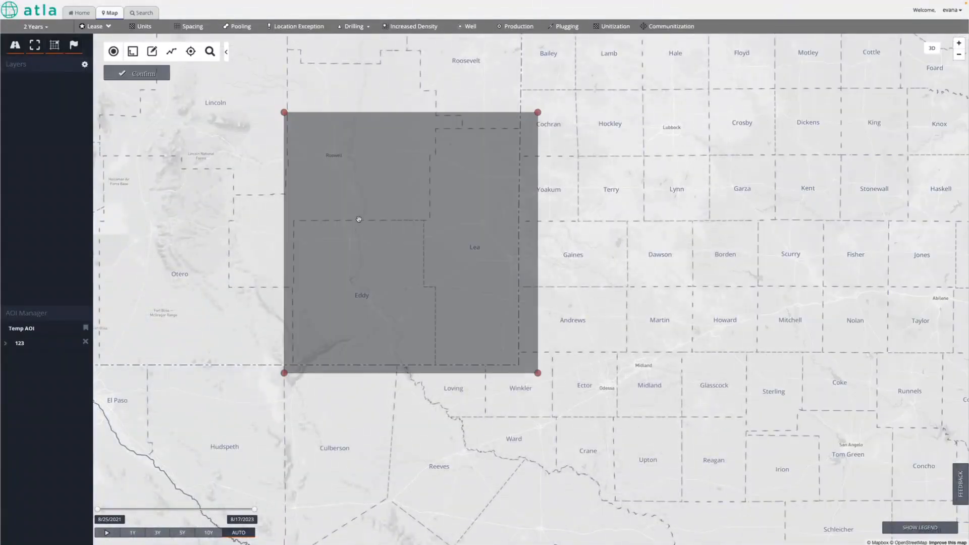
mouse_move(355, 164)
mouse_down()
mouse_move(335, 240)
mouse_move(368, 171)
mouse_move(357, 166)
mouse_up()
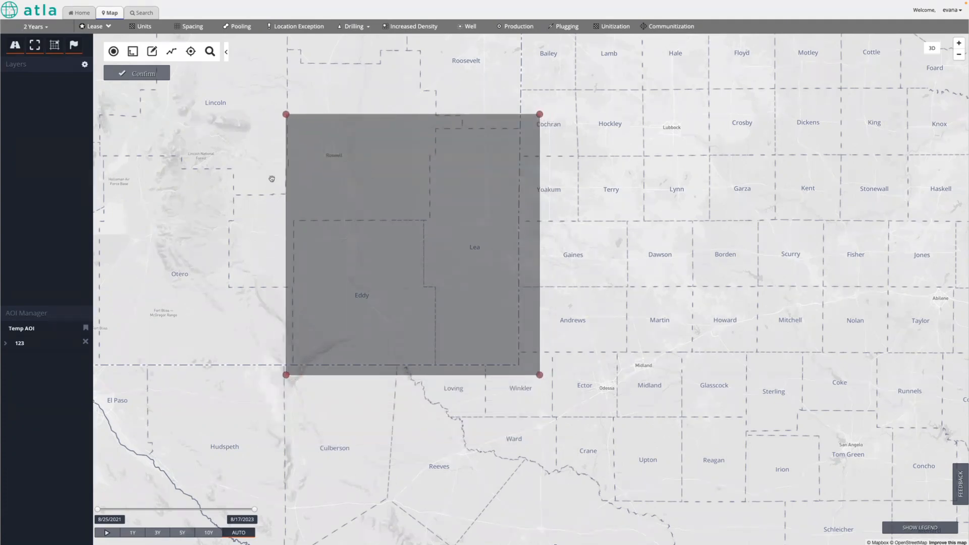
drag(255, 187, 262, 232)
scroll(275, 213, up, 1)
scroll(274, 213, up, 1)
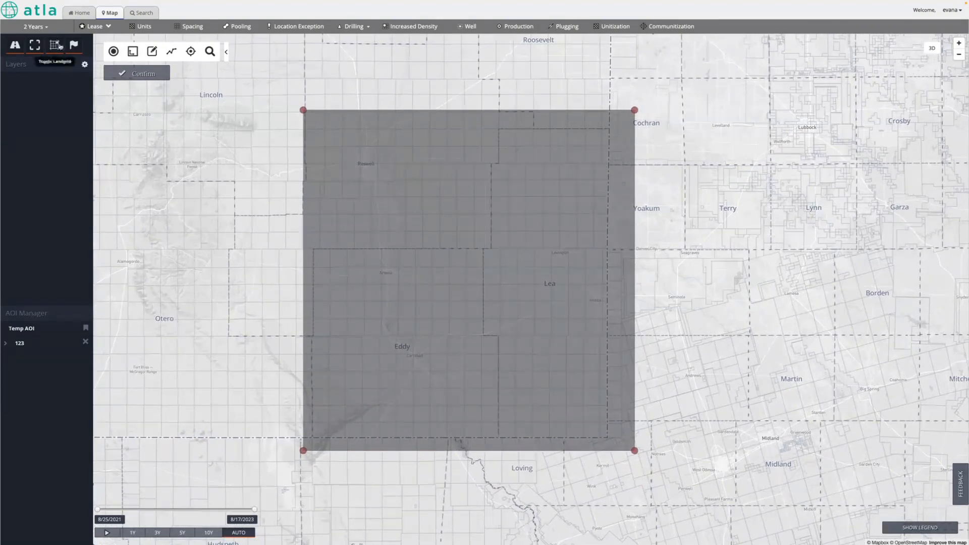
- Run 5-year Pooling, Spacing and Drilling Permit queries over the area
click(35, 26)
click(58, 109)
click(240, 28)
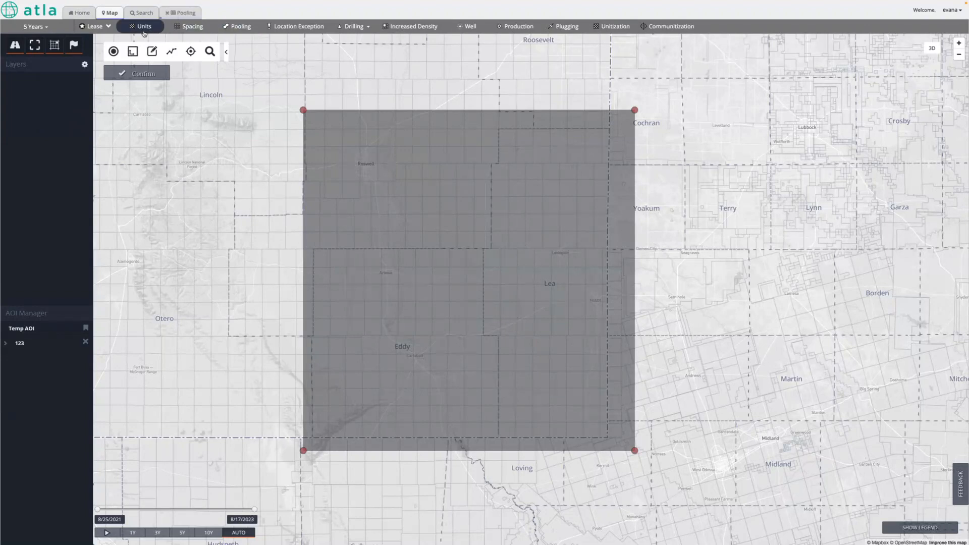
click(191, 28)
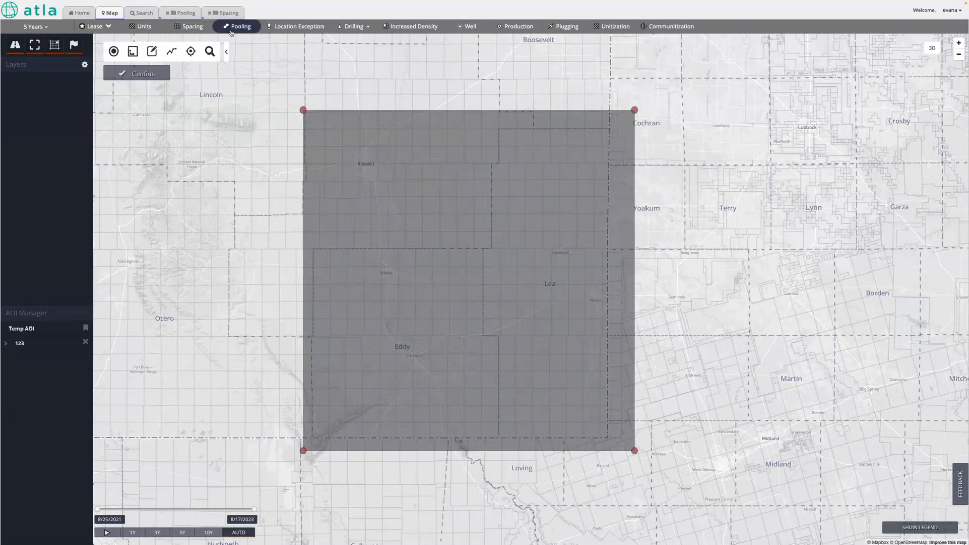
click(191, 27)
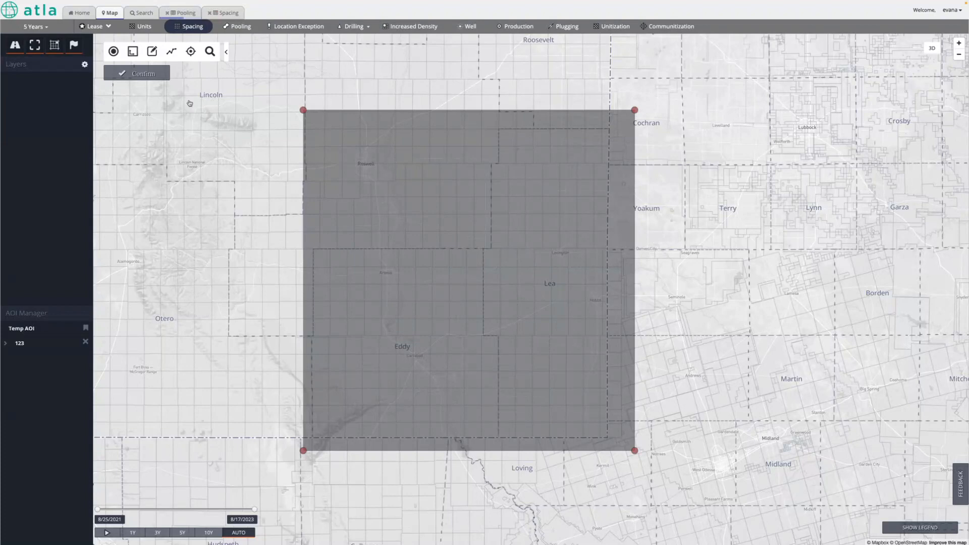
click(367, 28)
click(366, 45)
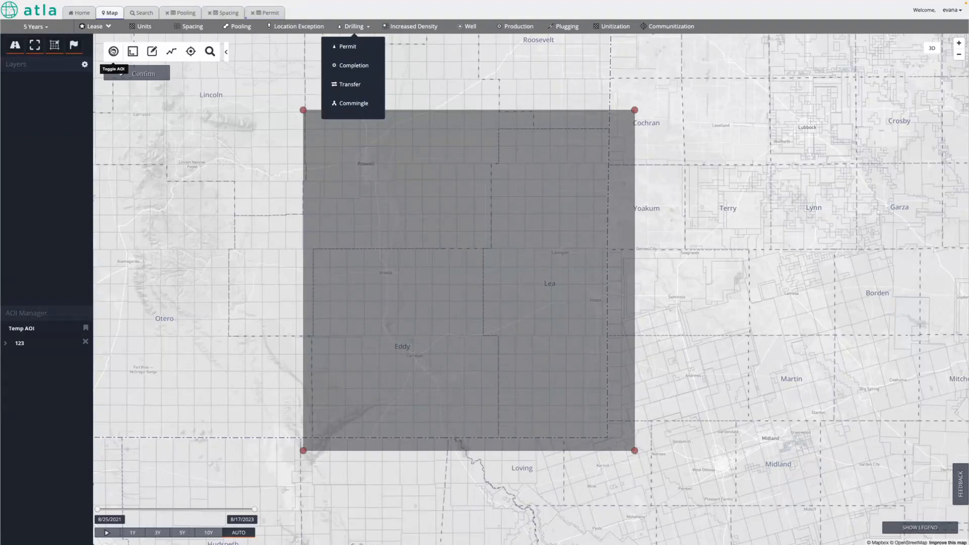
- Hide the area square and bring up the Pooling results (3444 records)
click(114, 51)
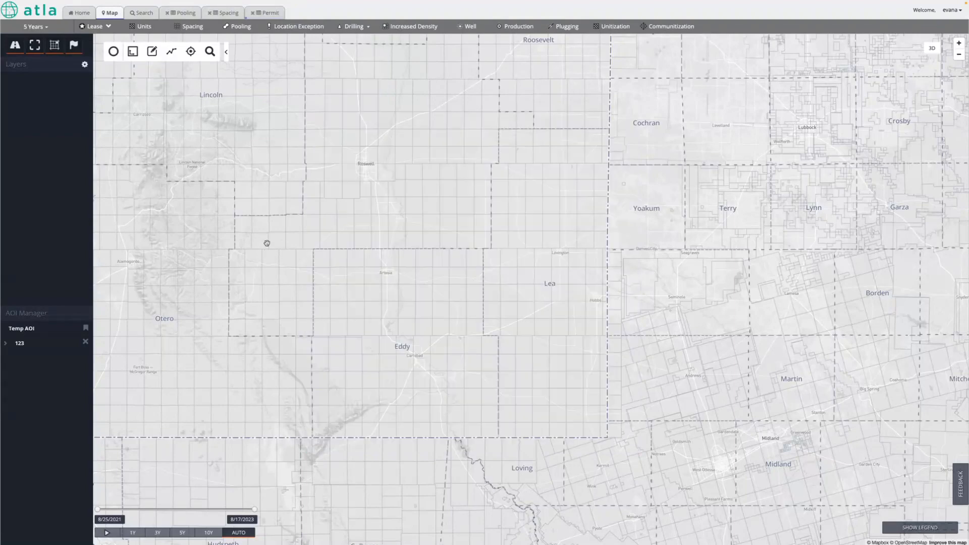
drag(332, 195, 346, 209)
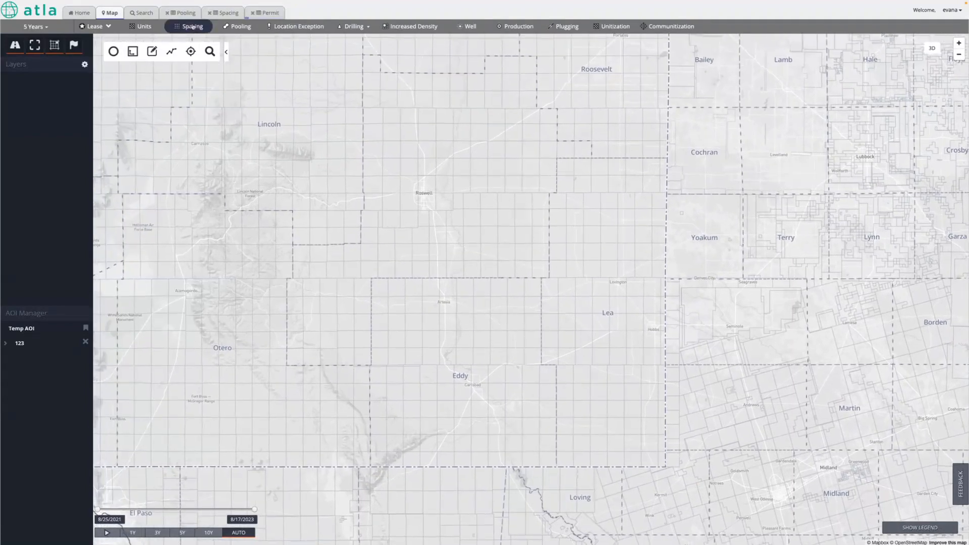
click(185, 13)
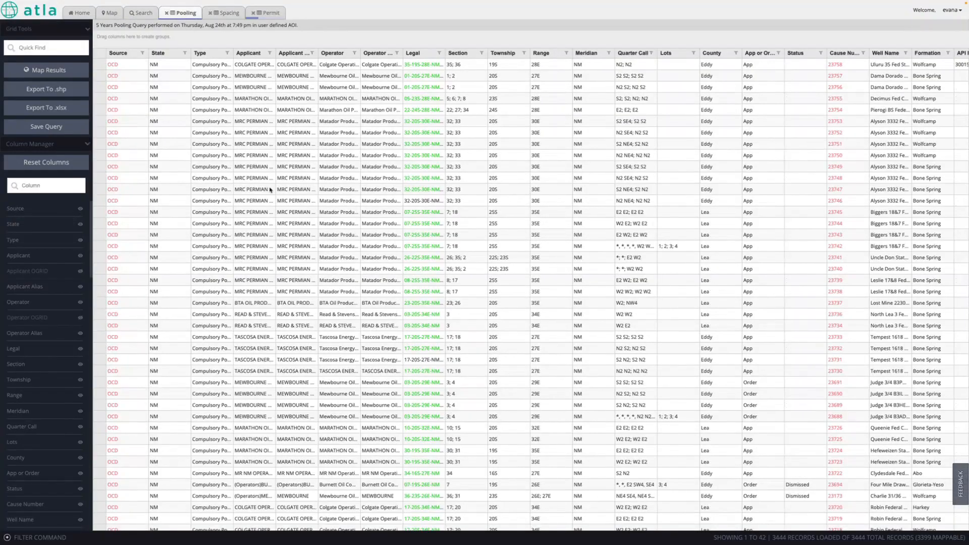
- Filter the Status column to exclude DISMISSED and Dismissed pooling cases, keeping Stay
scroll(270, 190, right, 2)
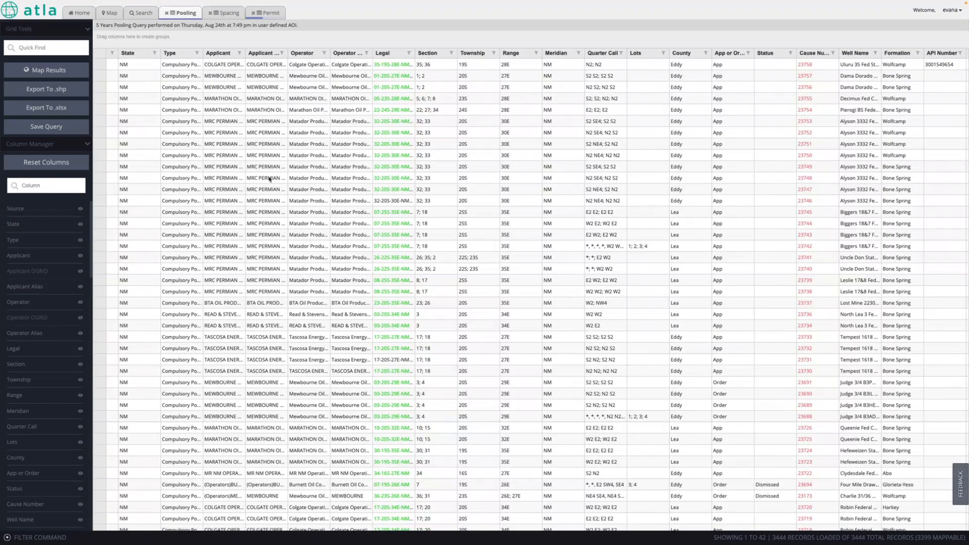
scroll(270, 179, right, 8)
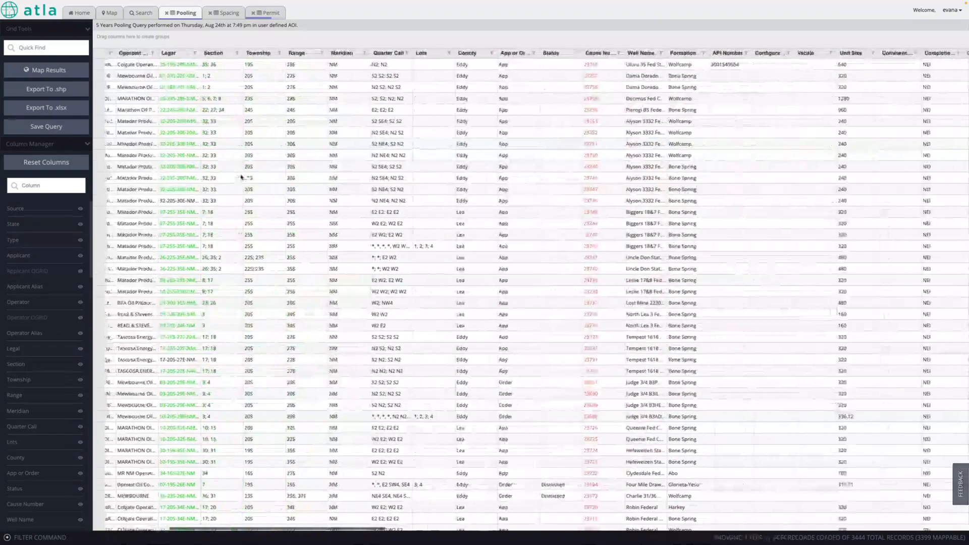
scroll(241, 176, right, 4)
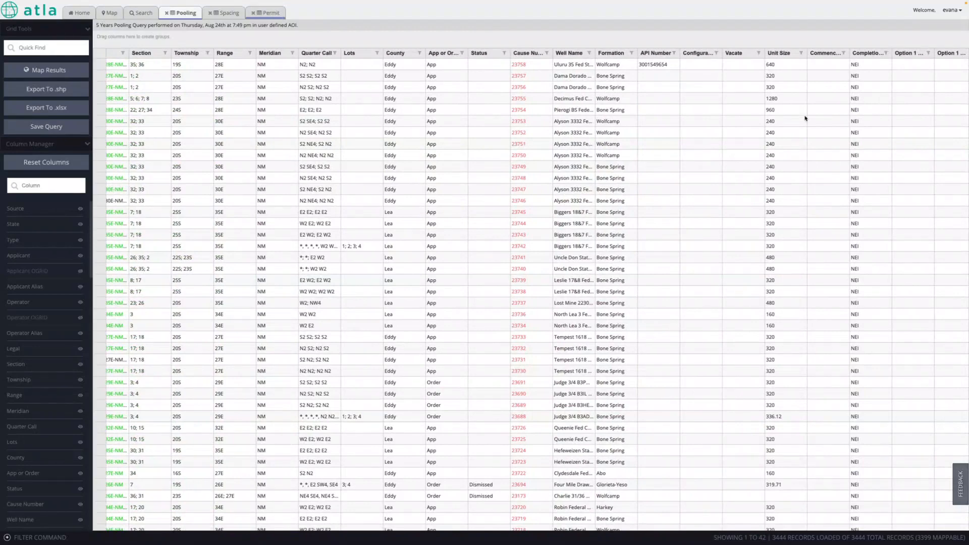
scroll(497, 168, left, 1)
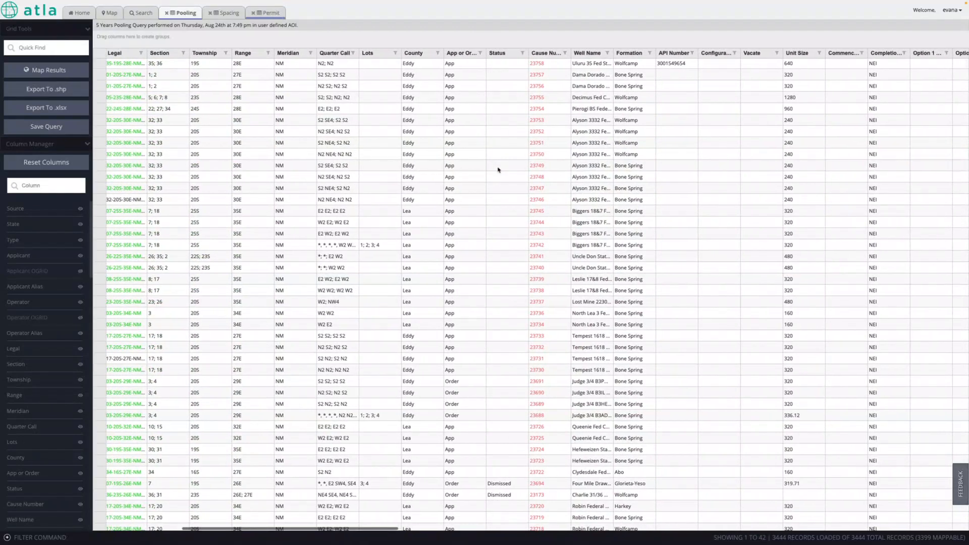
click(522, 53)
click(489, 107)
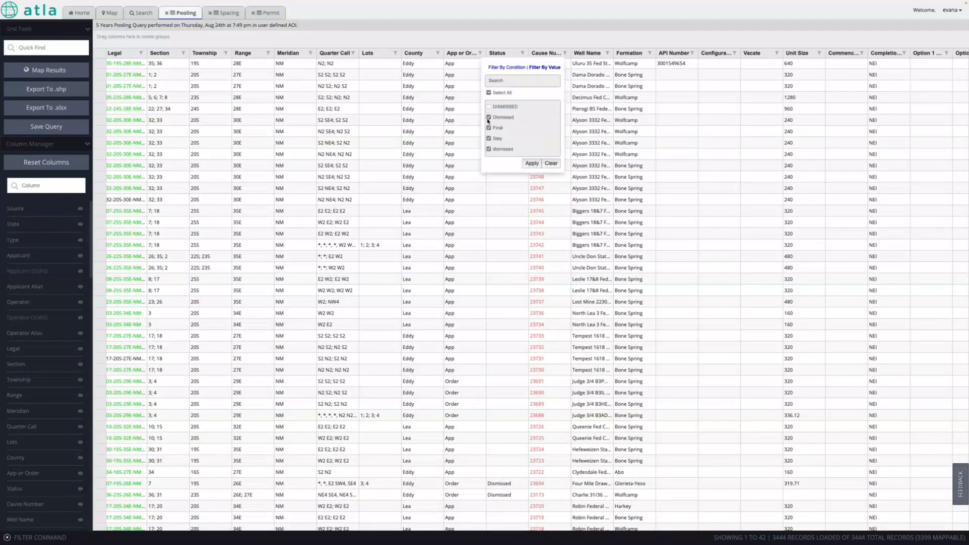
click(488, 118)
click(488, 139)
click(488, 140)
click(531, 162)
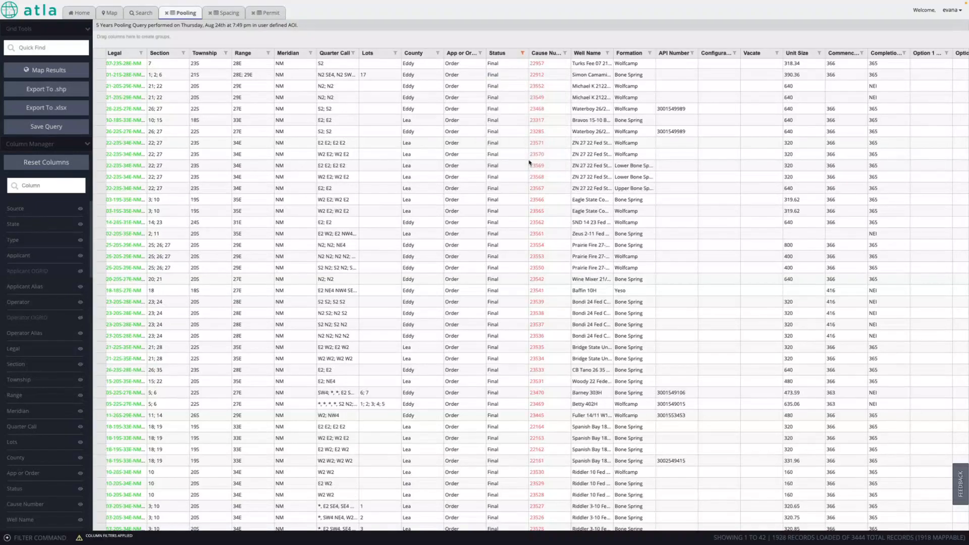
- Keep only rows with Number Greater Than the threshold, then map the 1812 results
scroll(529, 162, right, 15)
scroll(529, 162, right, 10)
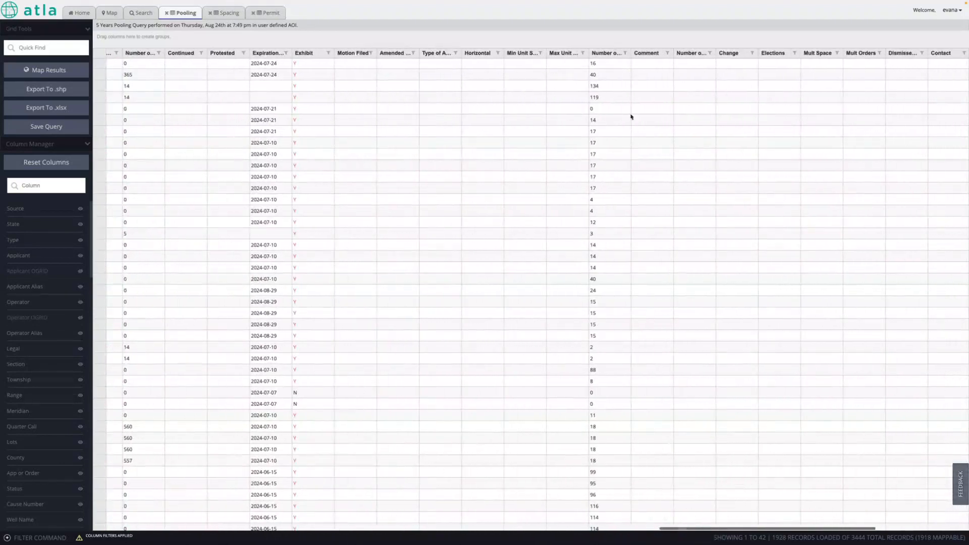
click(624, 53)
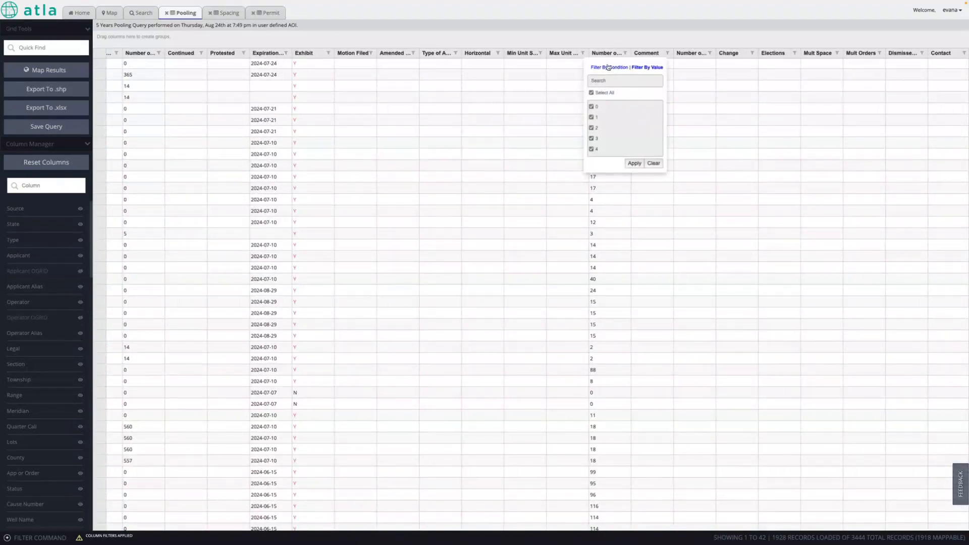
click(608, 67)
click(609, 89)
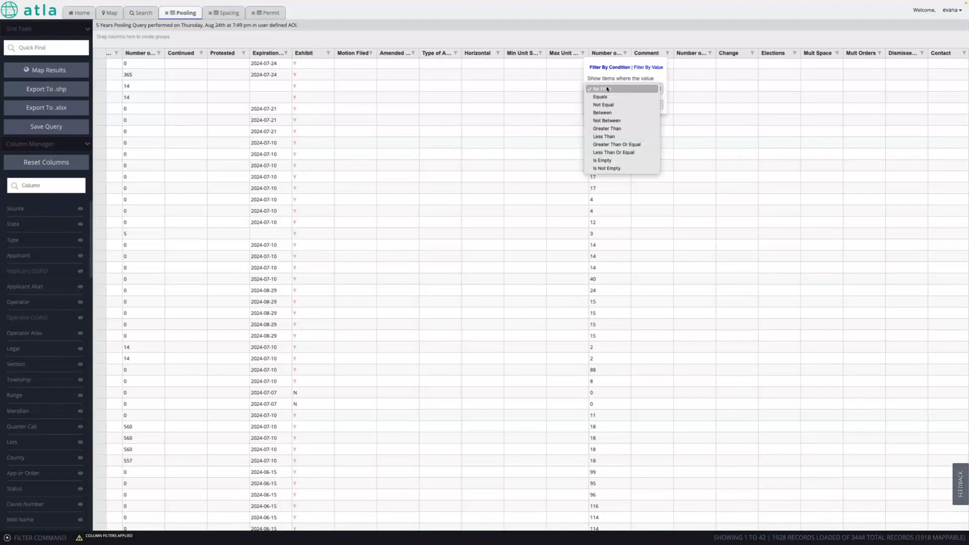
click(608, 129)
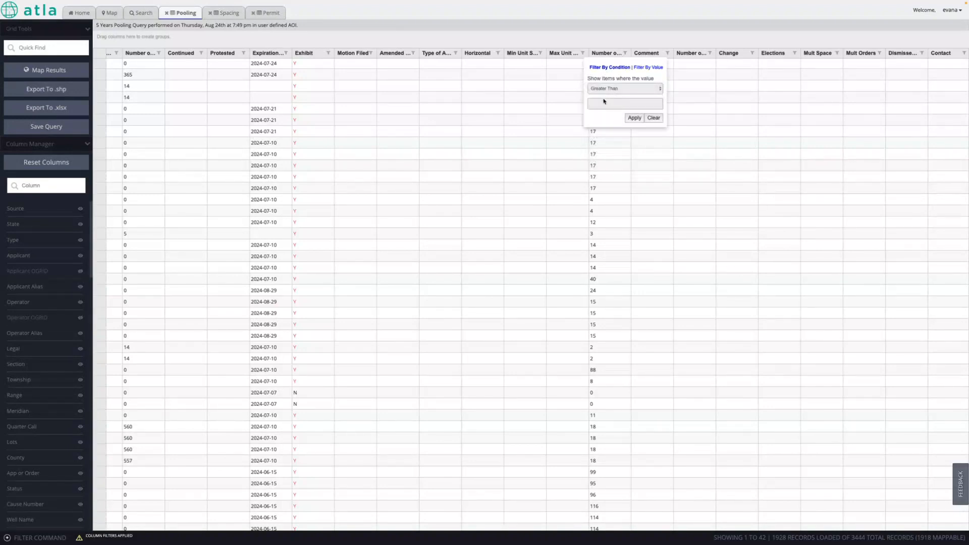
click(634, 118)
click(66, 69)
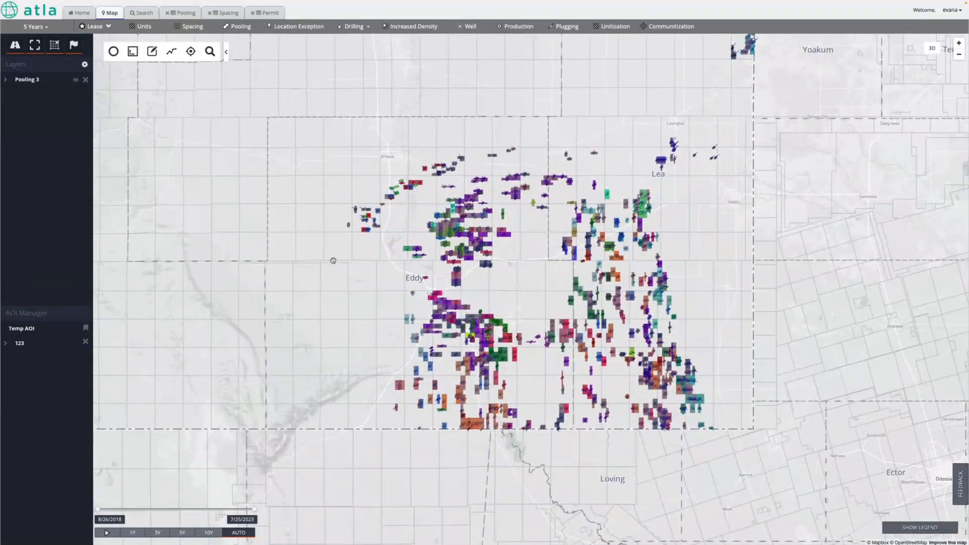
- Zoom into the Pooling 3 cases and test the timeline end, restoring 7/25/2023
scroll(340, 303, up, 1)
scroll(344, 311, up, 1)
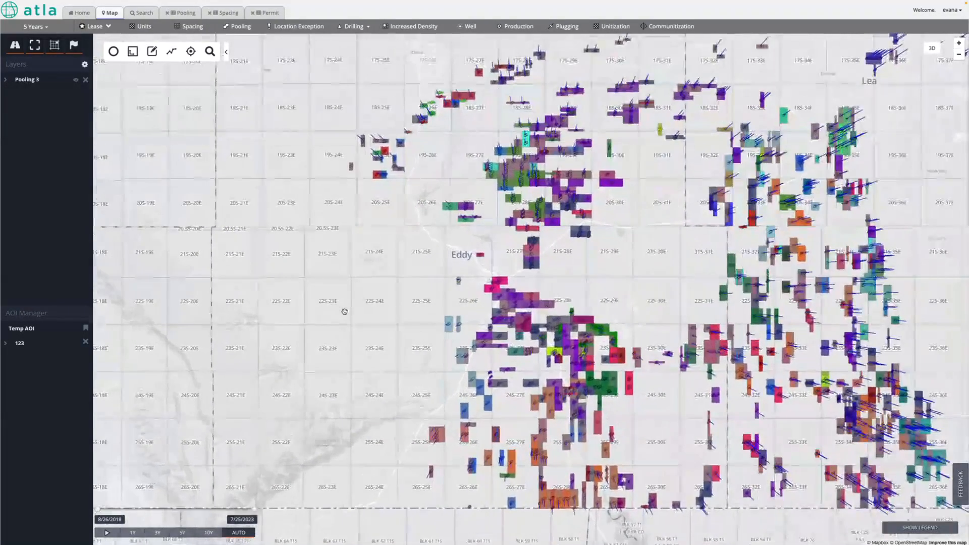
drag(344, 311, 289, 334)
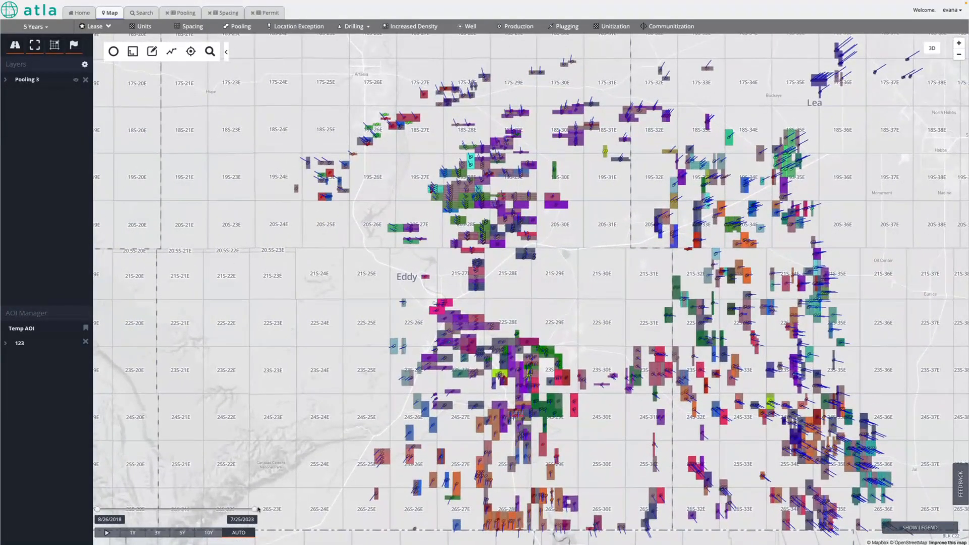
mouse_move(255, 510)
mouse_down()
mouse_move(230, 509)
mouse_move(243, 510)
mouse_up()
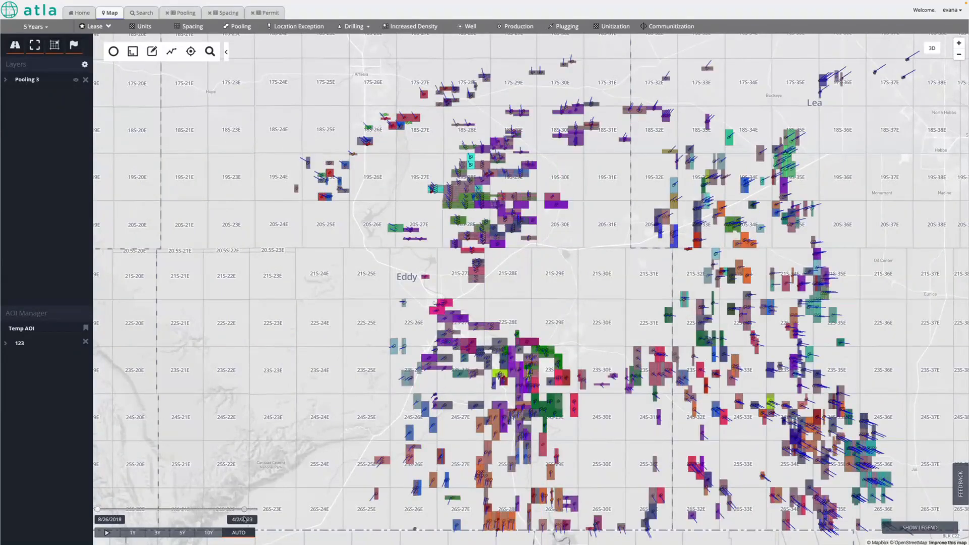
drag(244, 509, 254, 509)
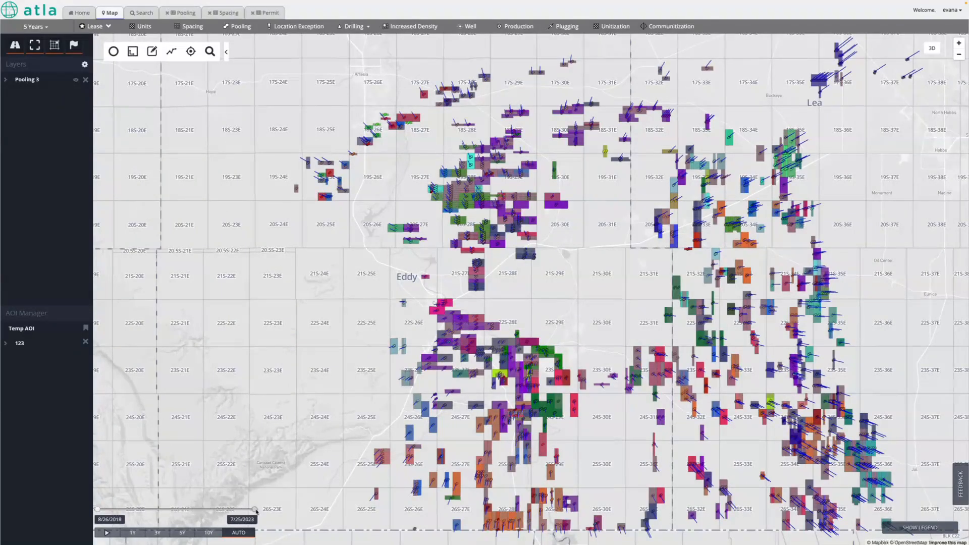
- In the Spacing results, filter the Number column to Greater Than 1
click(228, 13)
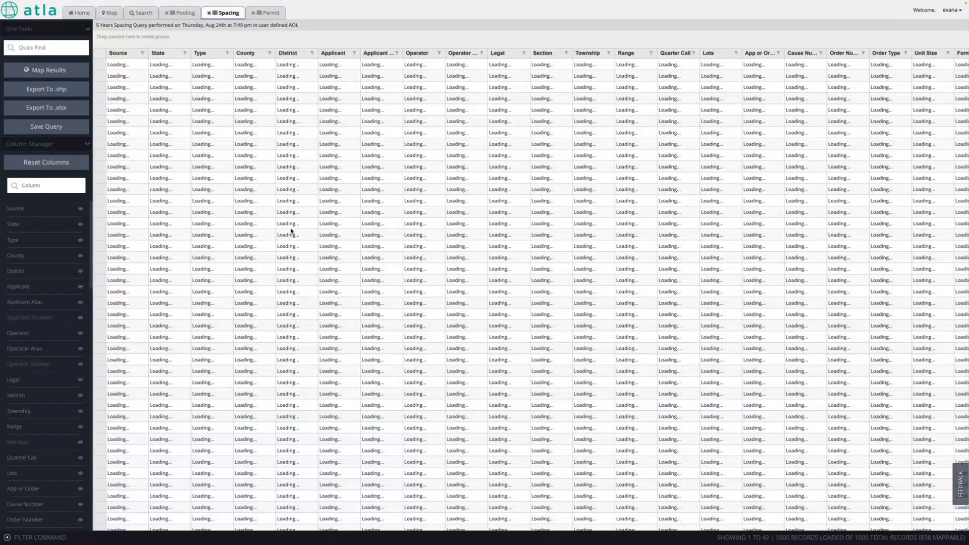
scroll(385, 294, right, 15)
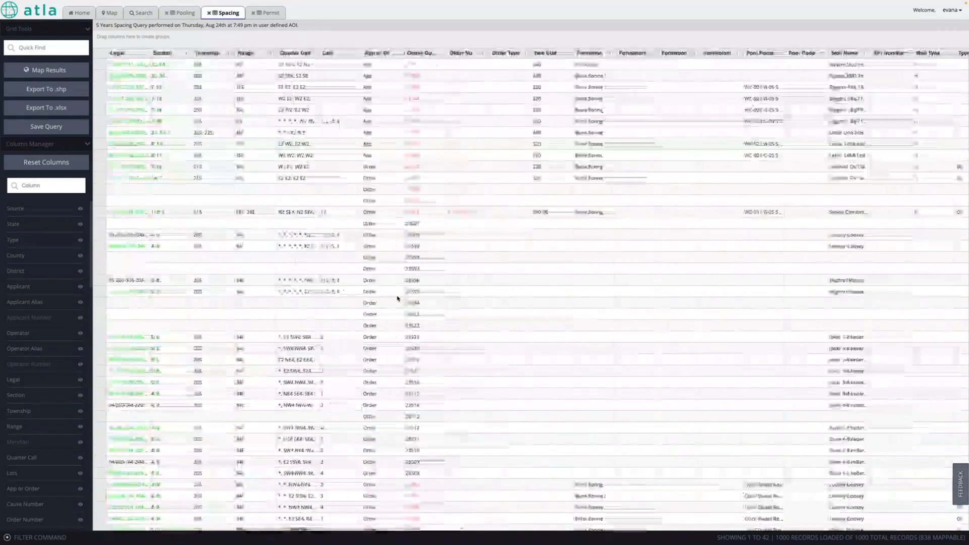
scroll(397, 299, right, 10)
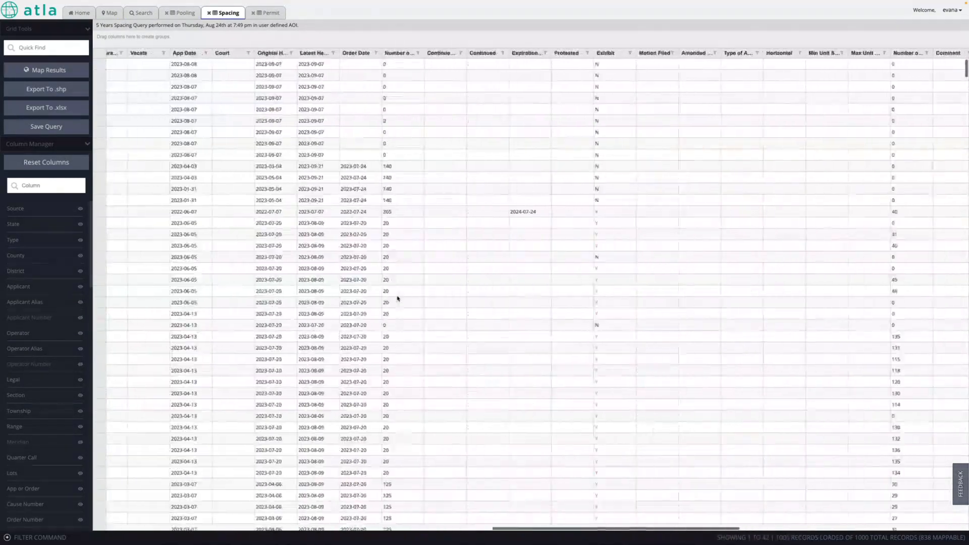
scroll(397, 298, right, 3)
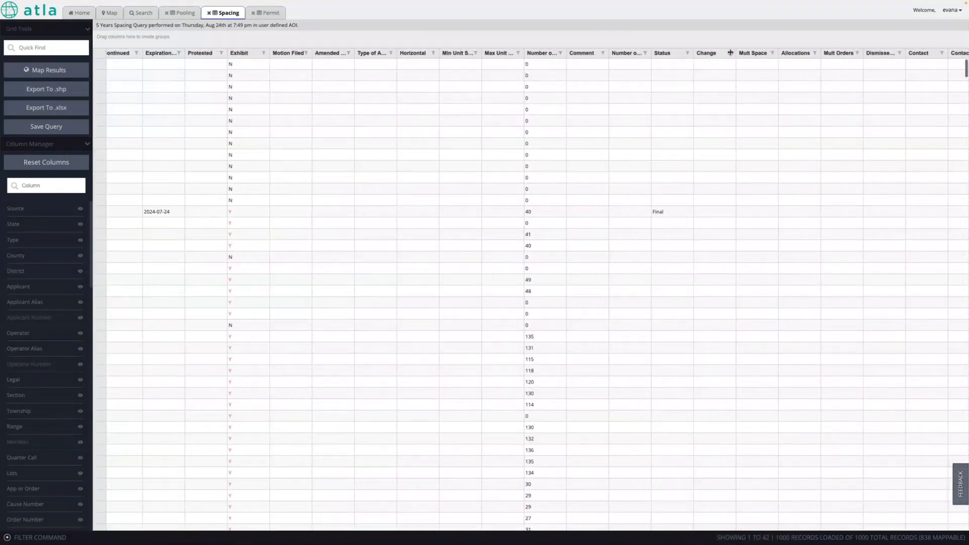
click(560, 53)
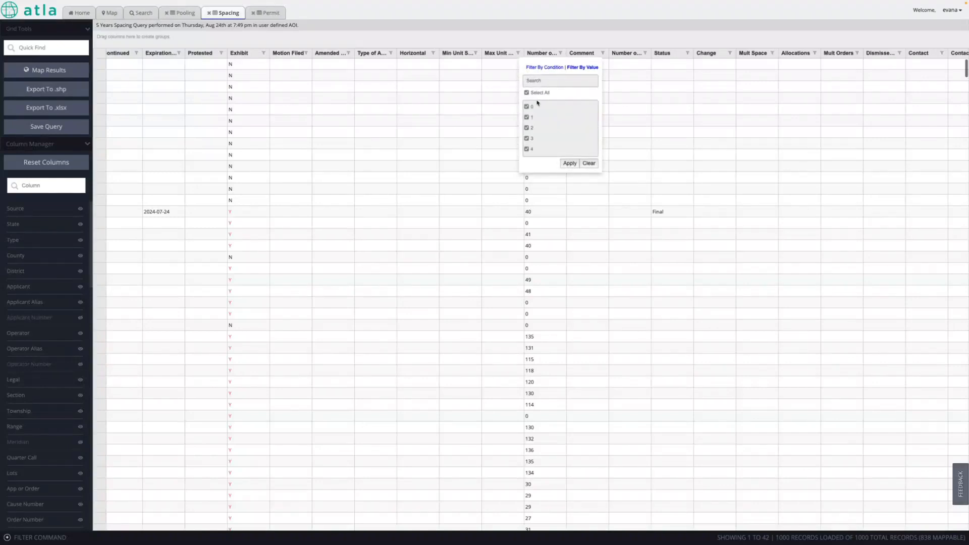
click(537, 68)
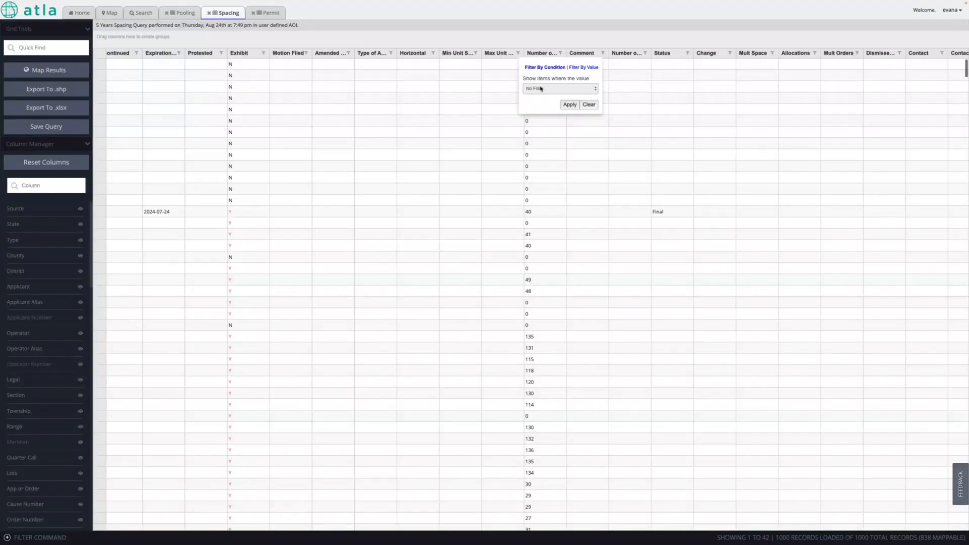
click(541, 89)
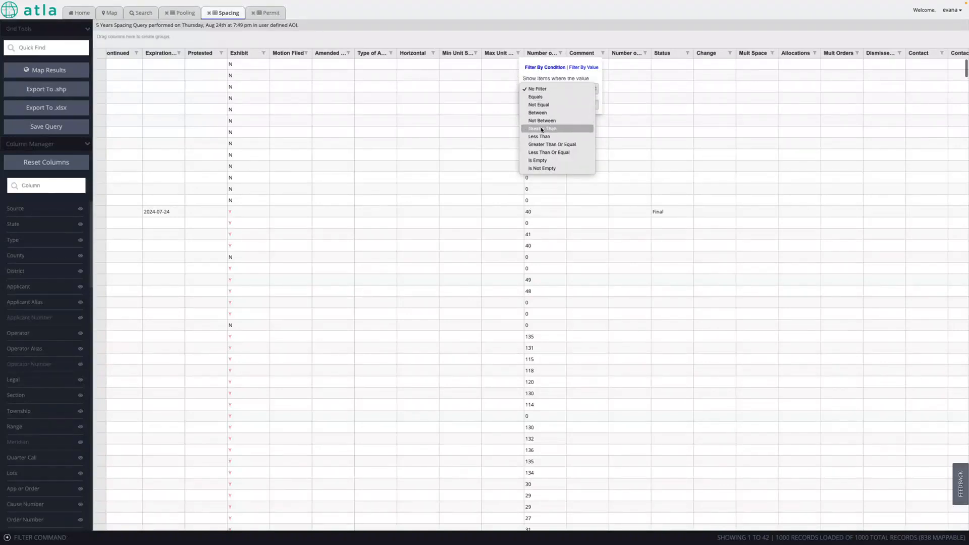
click(541, 129)
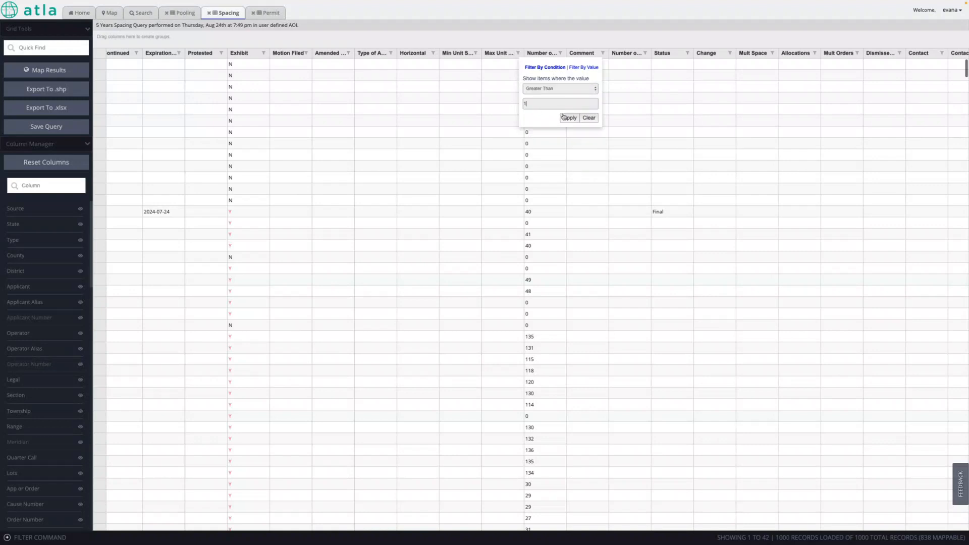
click(563, 117)
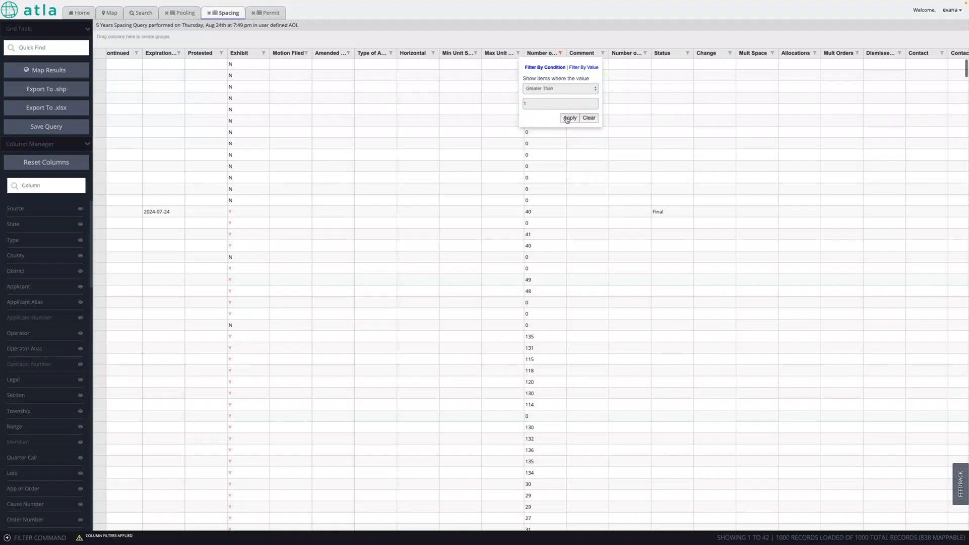
- Exclude Dismissed and dismissed statuses, then map the 250 spacing records
click(687, 53)
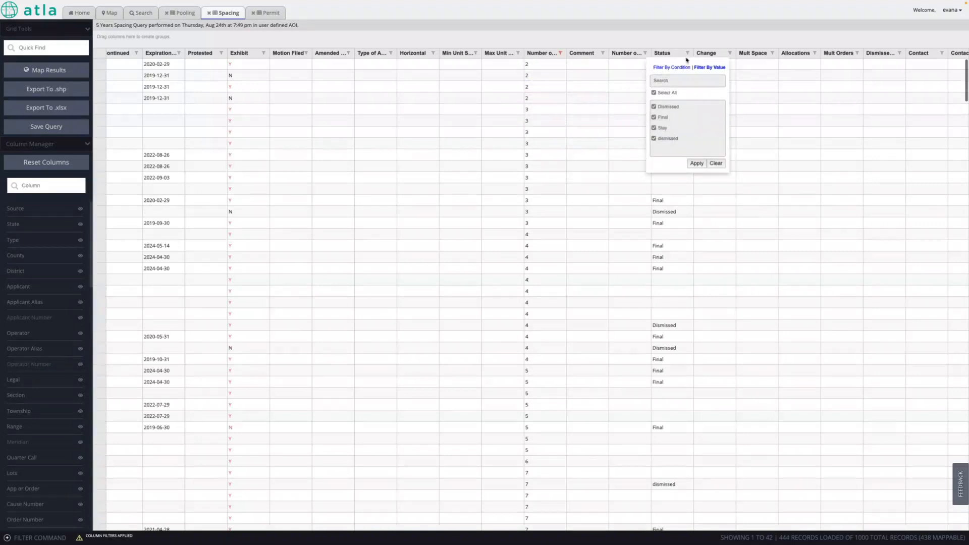
click(654, 107)
click(654, 138)
click(697, 163)
scroll(385, 177, right, 10)
scroll(385, 177, left, 10)
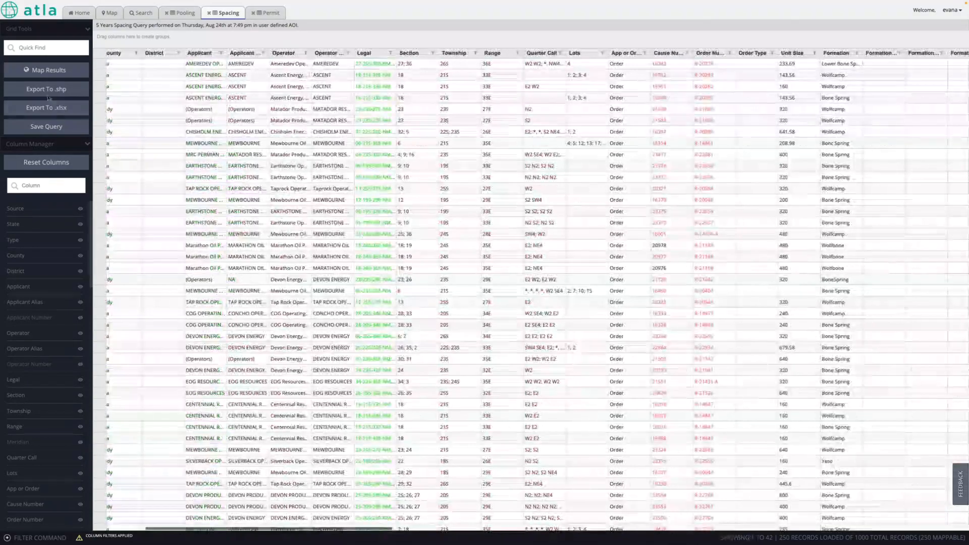
click(41, 70)
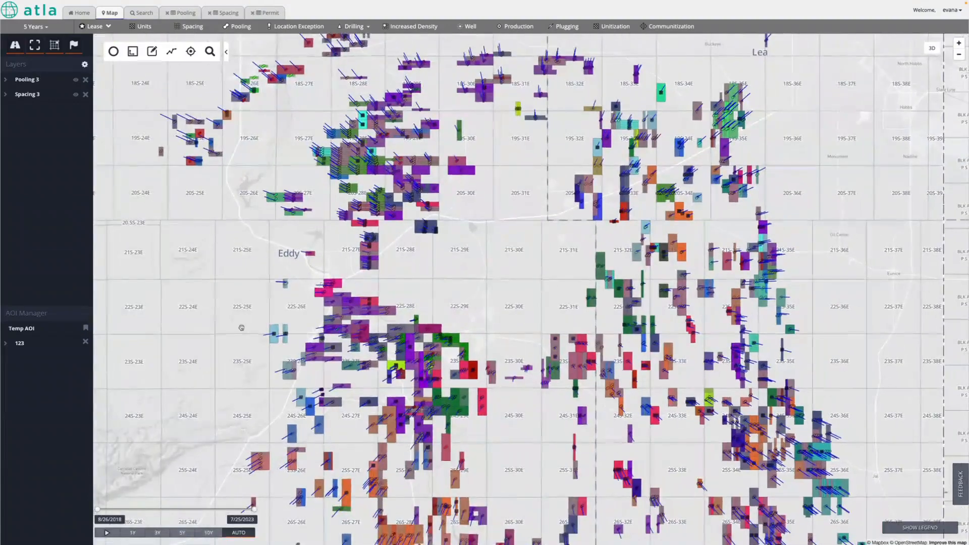
- Compare the Pooling 3 and Spacing 3 layers, leave both hidden, and show the Permit results
click(76, 80)
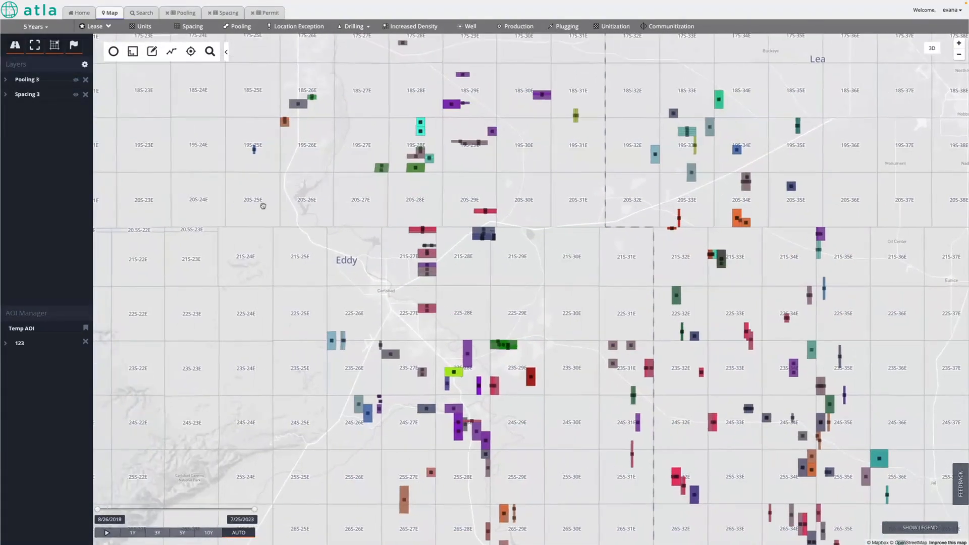
scroll(263, 206, down, 2)
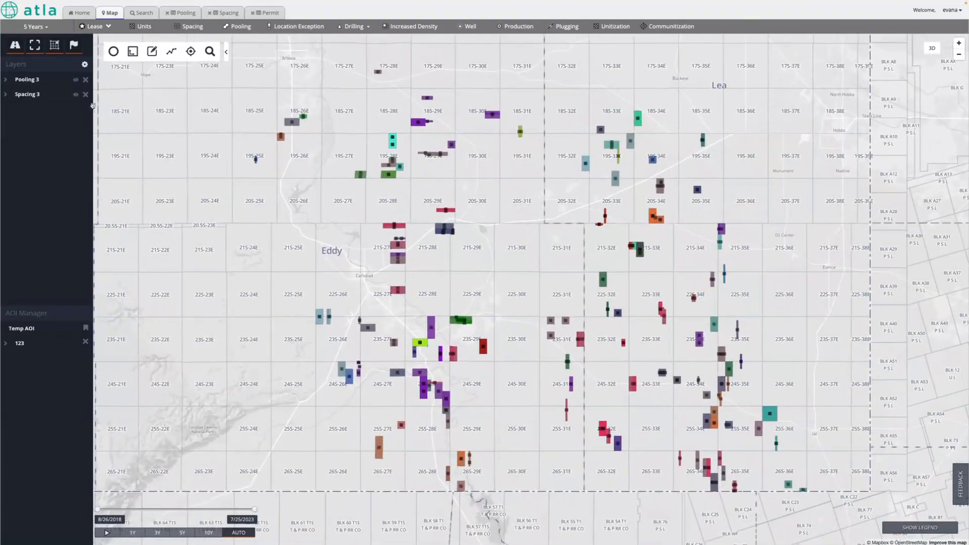
click(75, 96)
click(76, 96)
click(75, 81)
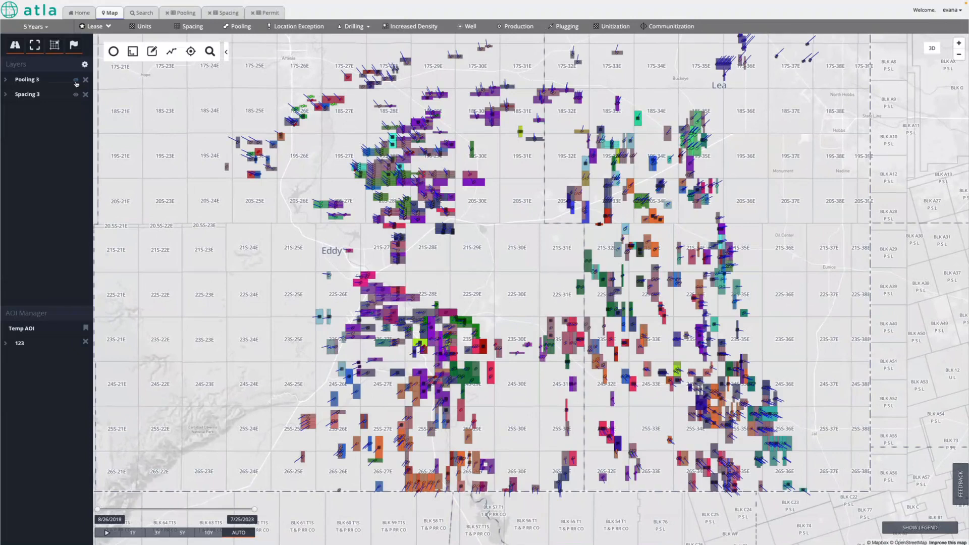
click(75, 81)
click(77, 95)
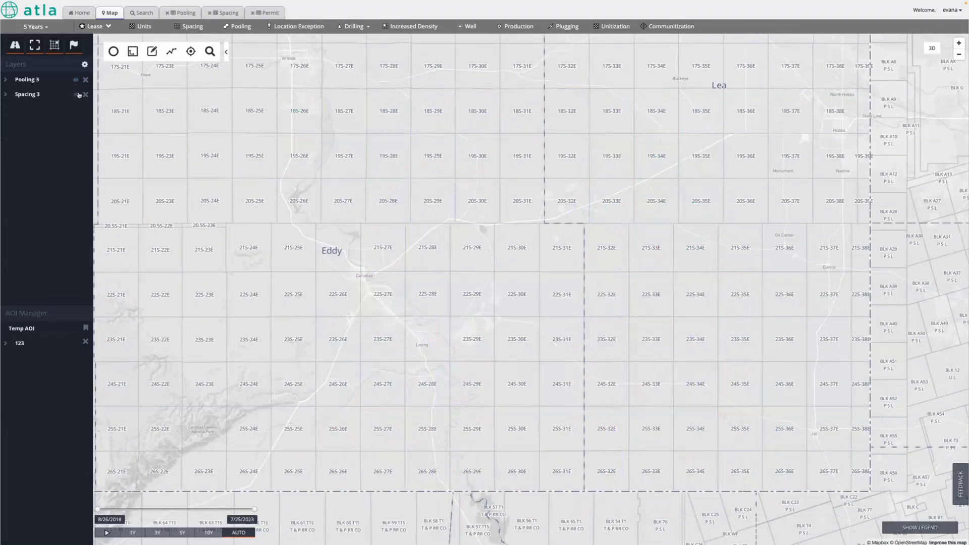
click(266, 15)
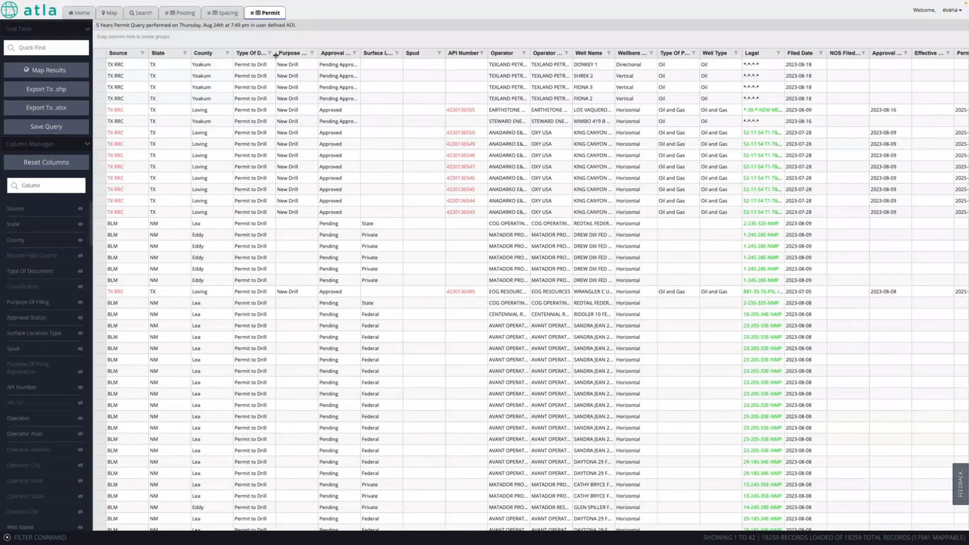
- Filter out Rejected approvals and plot the remaining 17910 permits as the Permit 2 layer
click(354, 53)
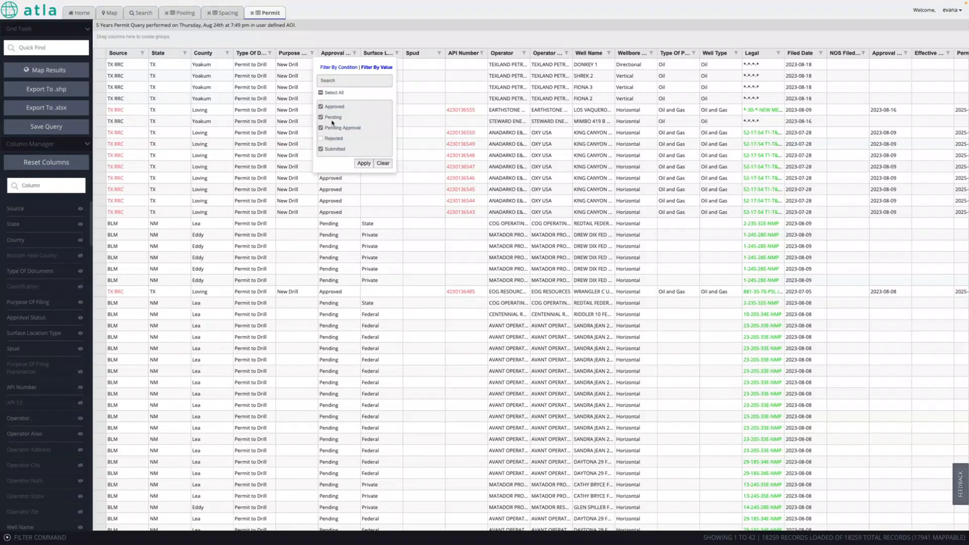
click(364, 163)
click(50, 74)
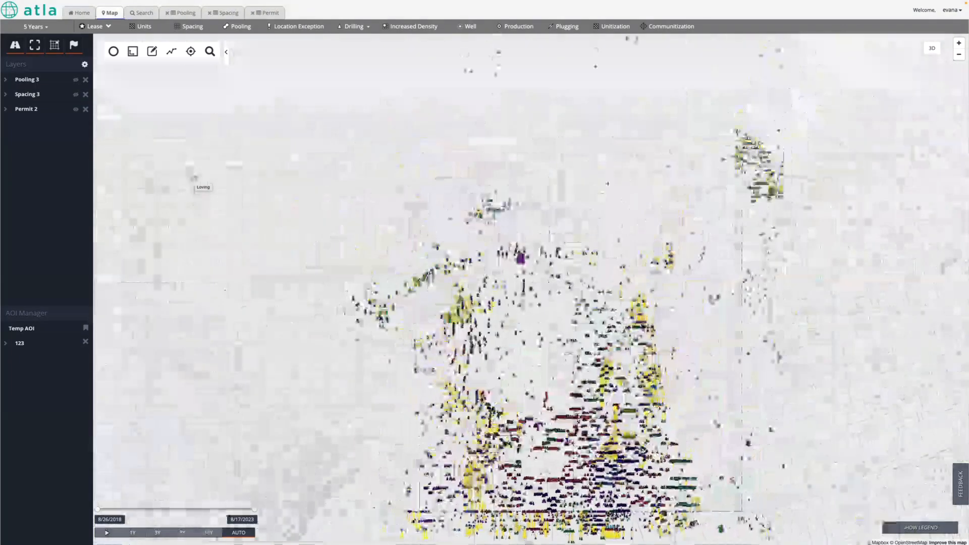
scroll(351, 423, down, 2)
- Survey the mapped permits around Eddy, then return to the Pooling grid with 1812 filtered records
drag(351, 423, 342, 361)
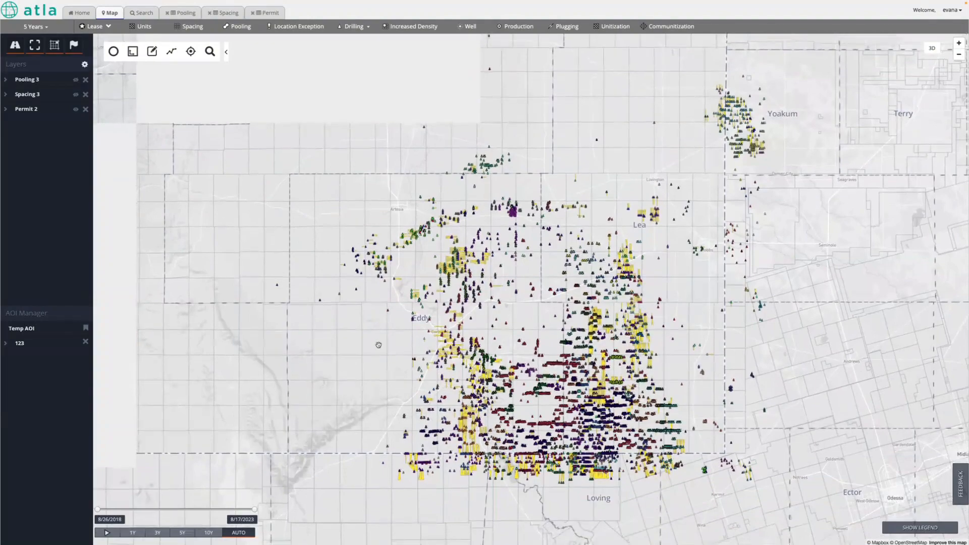
scroll(378, 345, up, 5)
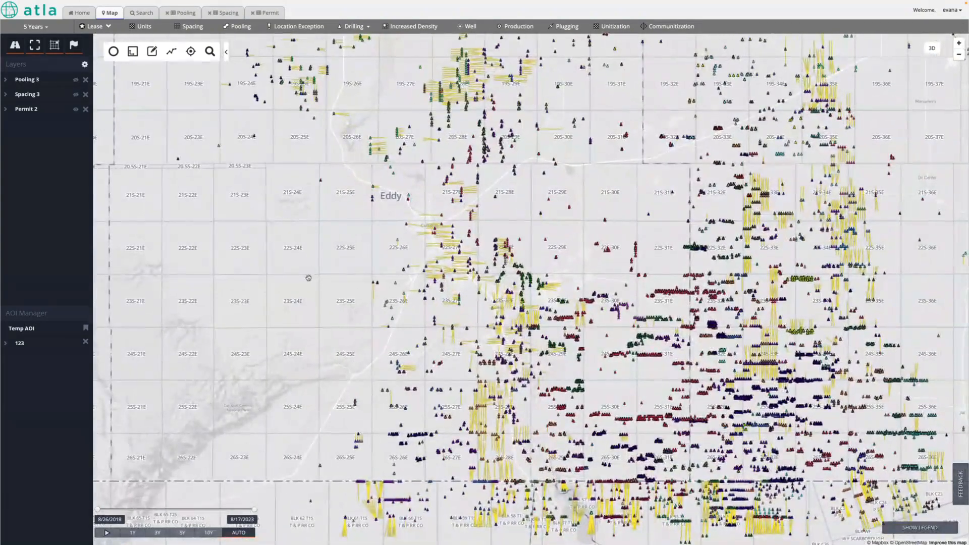
drag(334, 322, 321, 345)
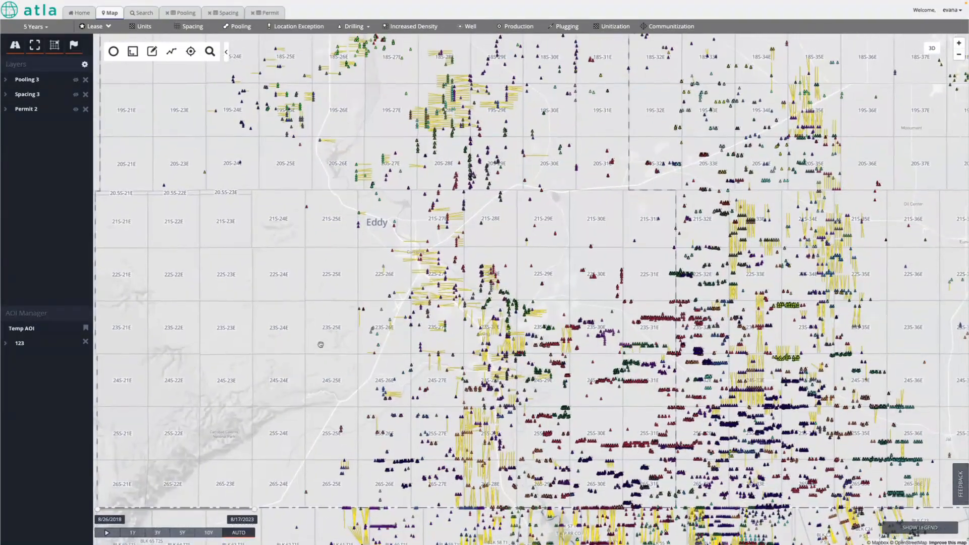
drag(254, 509, 283, 512)
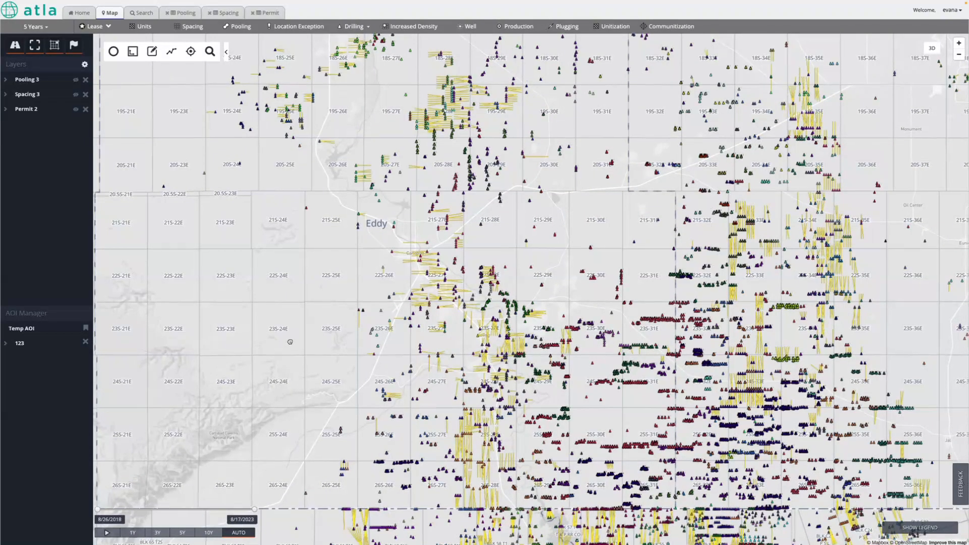
drag(290, 341, 283, 364)
drag(268, 288, 274, 266)
scroll(274, 266, down, 1)
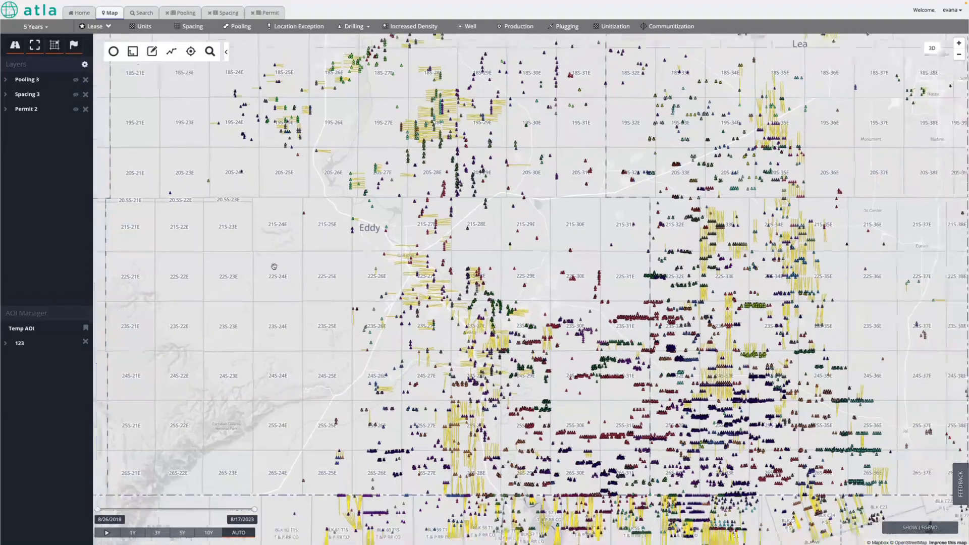
click(181, 13)
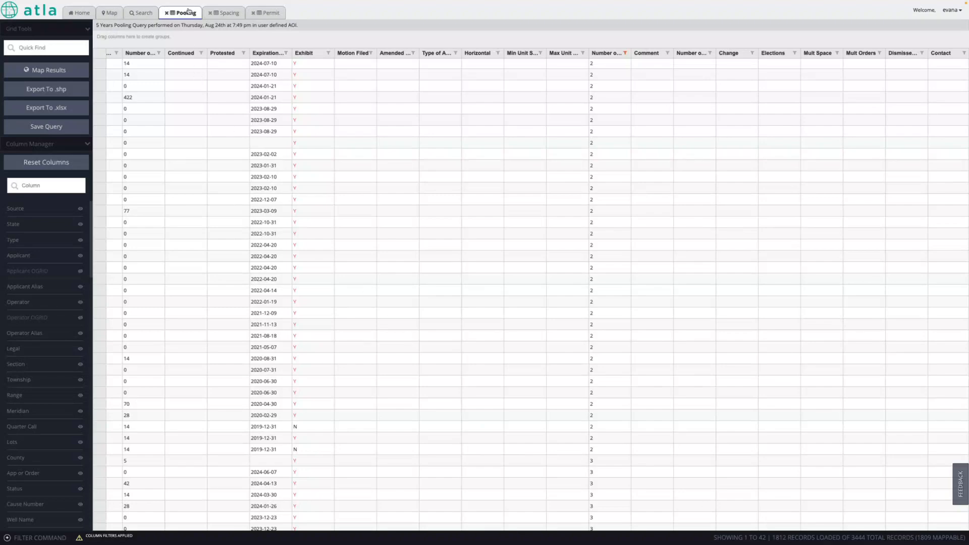
- Show the Spacing grid's 250 filtered records, scrolled back to the first columns
click(224, 14)
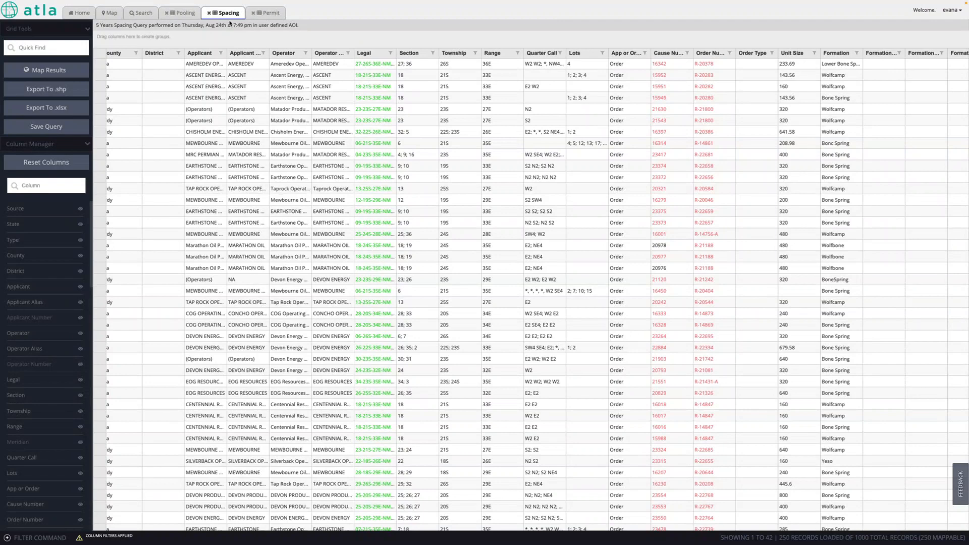
scroll(318, 219, right, 10)
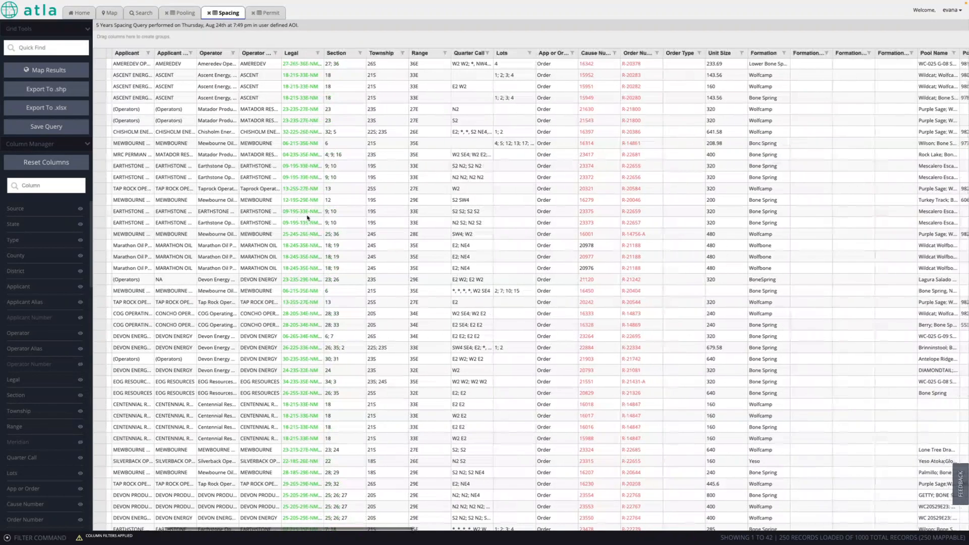
scroll(308, 218, left, 10)
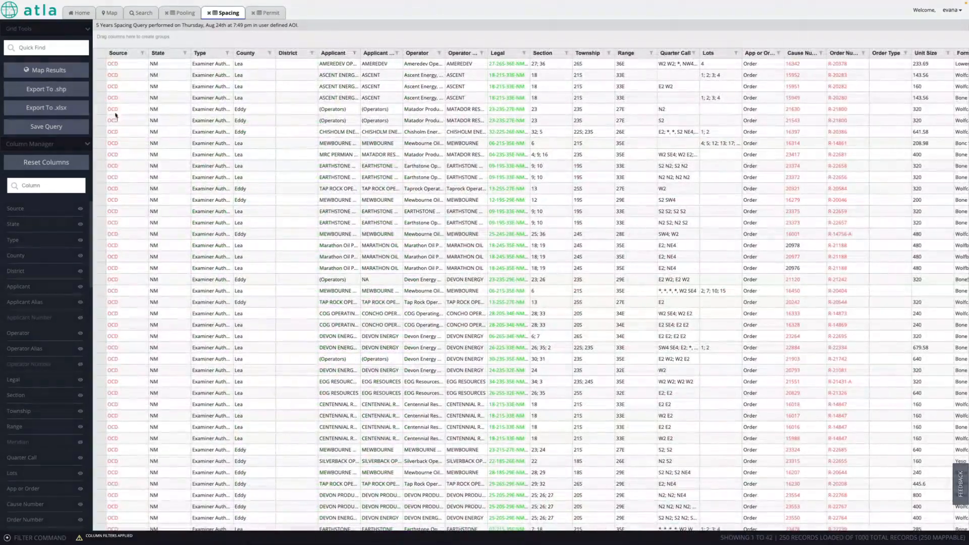
- Export spacing records with respondents and all non-hidden columns to non standard1.xlsx
click(56, 109)
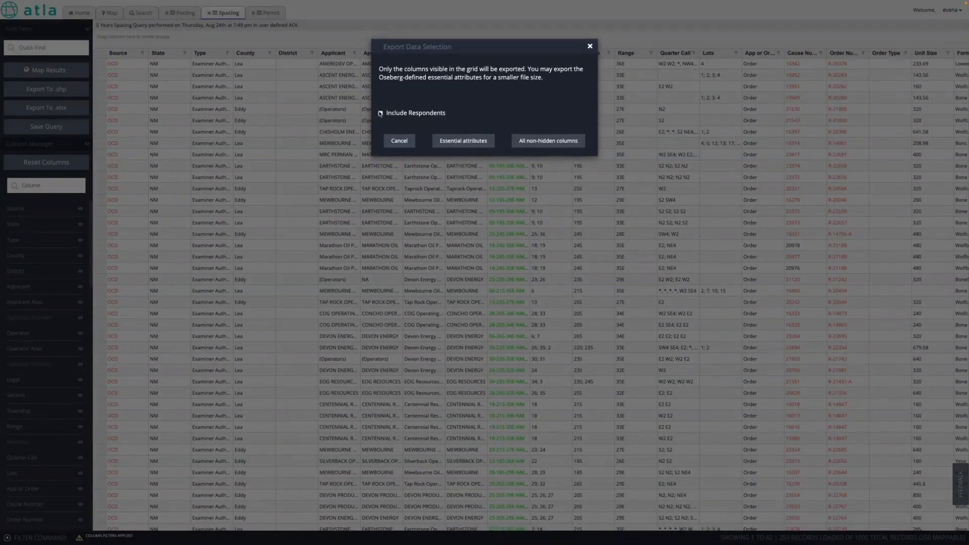
click(544, 142)
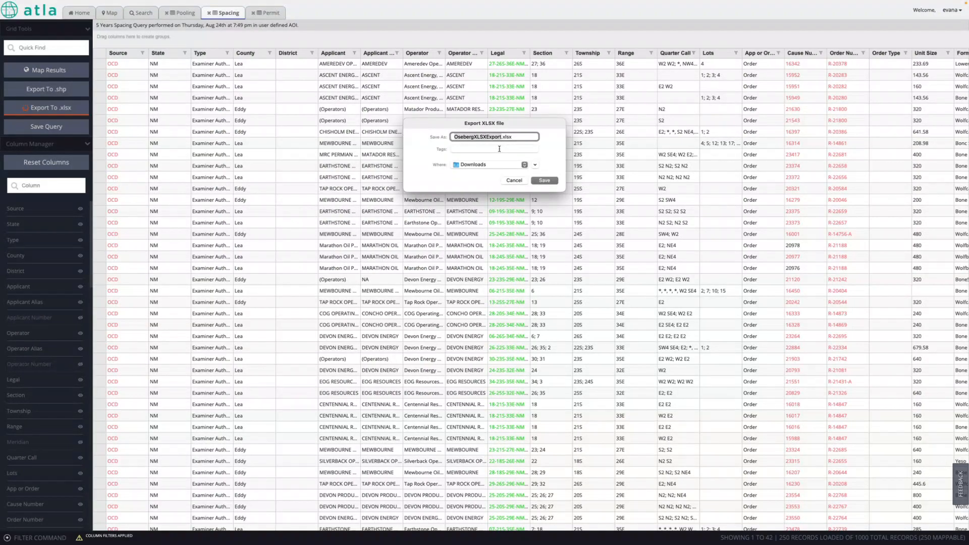
text(nd)
text(n standard)
text(1)
click(537, 180)
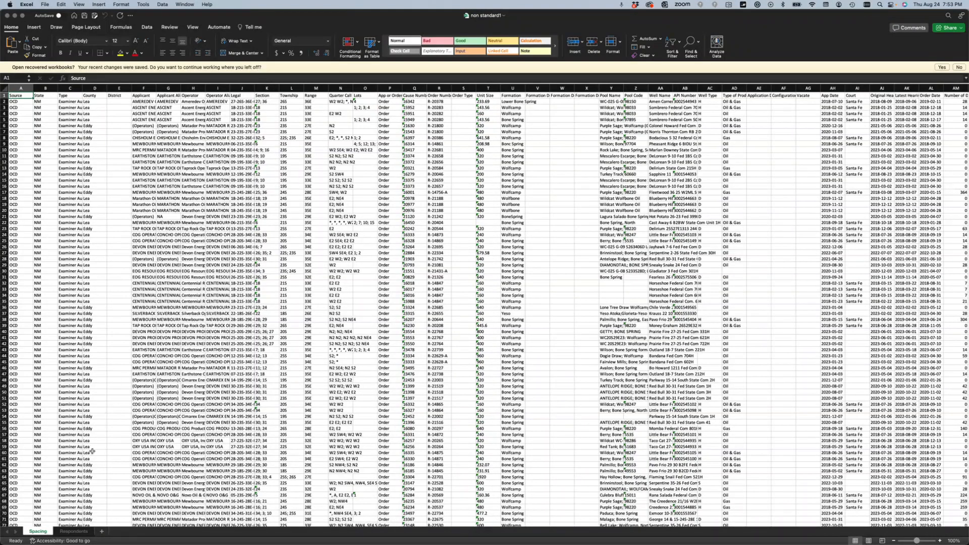
- On the Respondents sheet, select all and auto-fit every column width
click(74, 531)
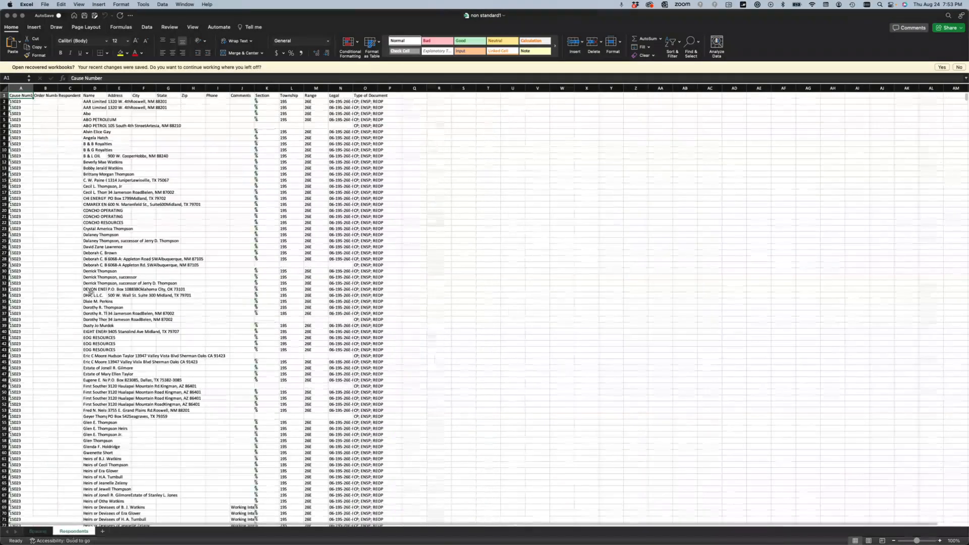
scroll(112, 190, down, 1)
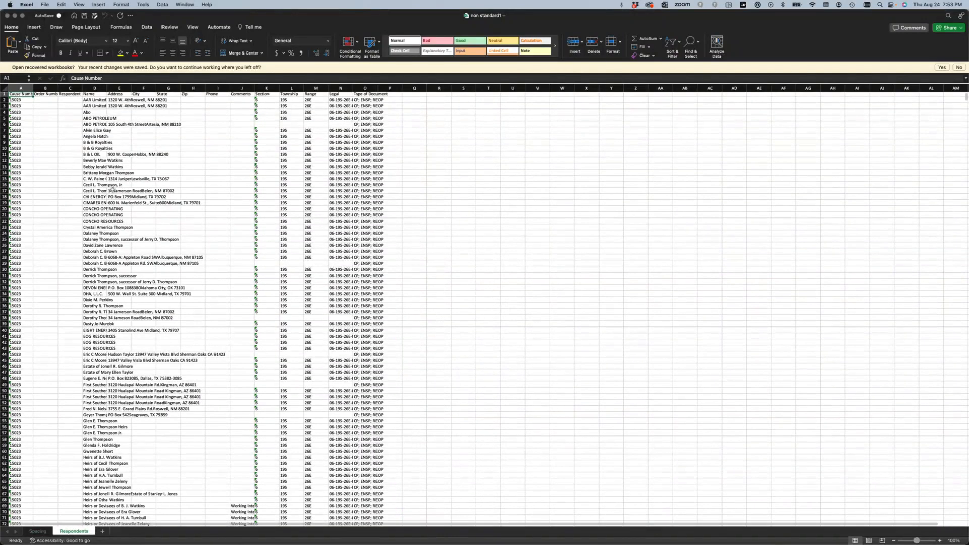
scroll(94, 158, up, 1)
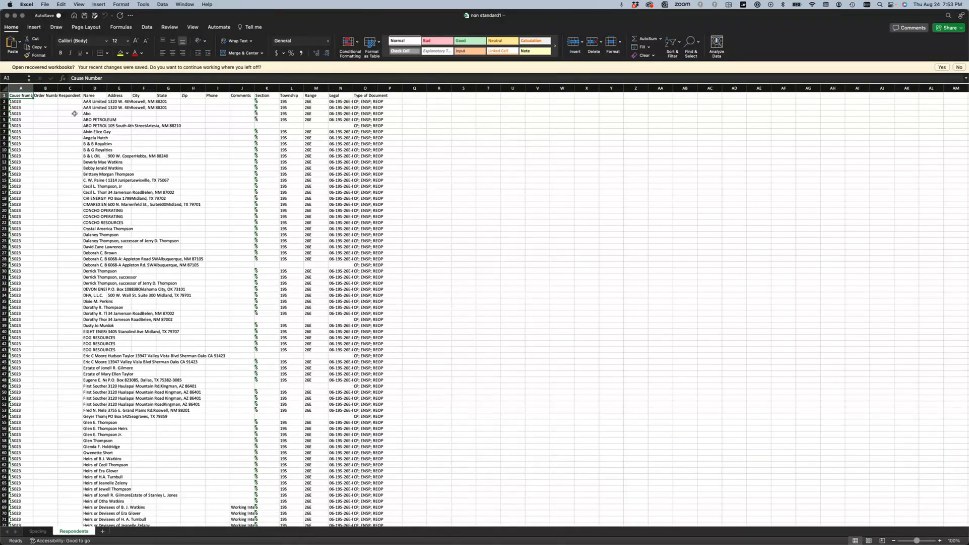
click(4, 88)
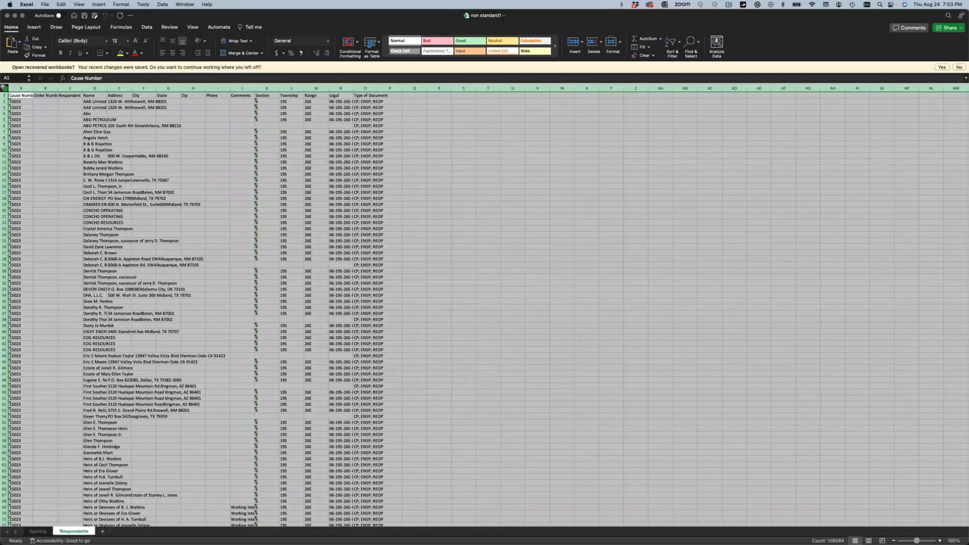
drag(107, 87, 106, 88)
double_click(107, 88)
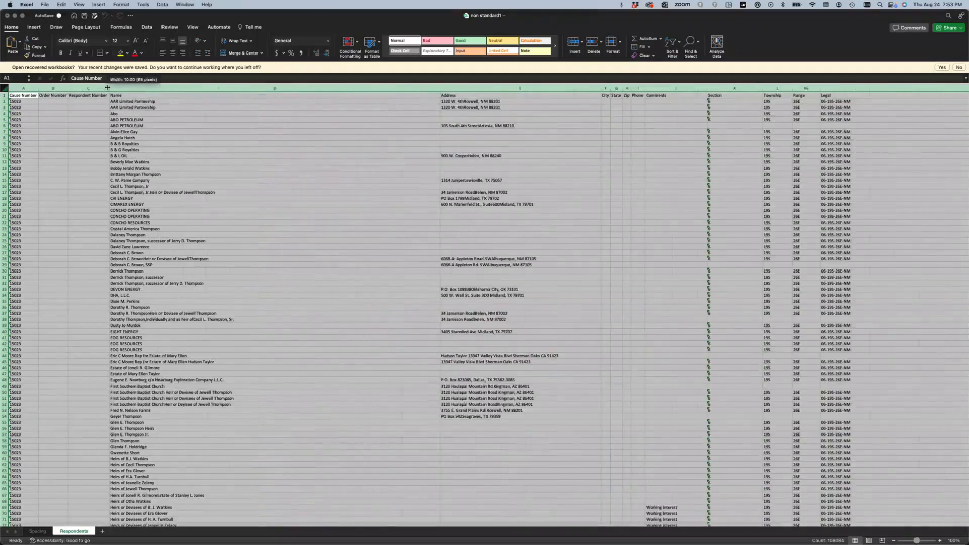
click(182, 179)
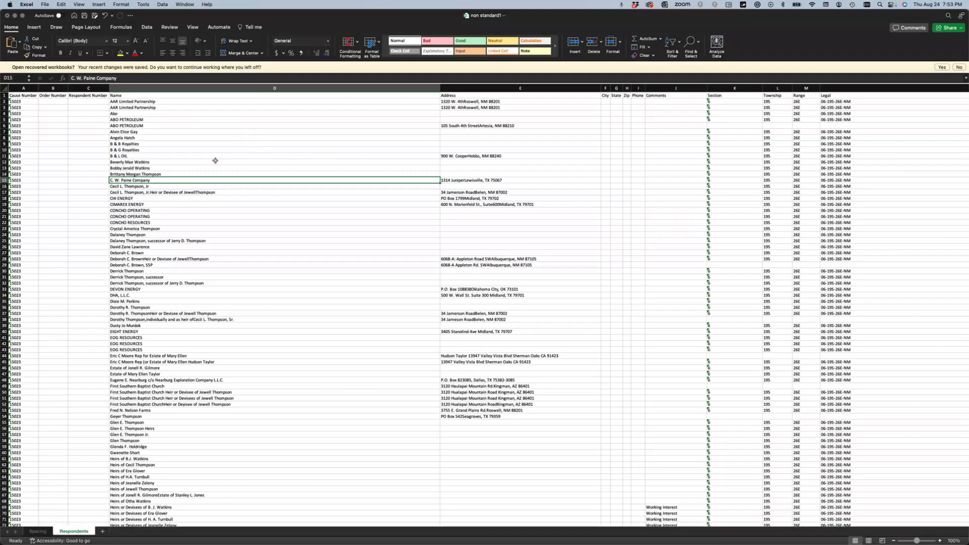
- Check that the ABO PETROLEUM name in D5 and other rows now read in full
click(196, 121)
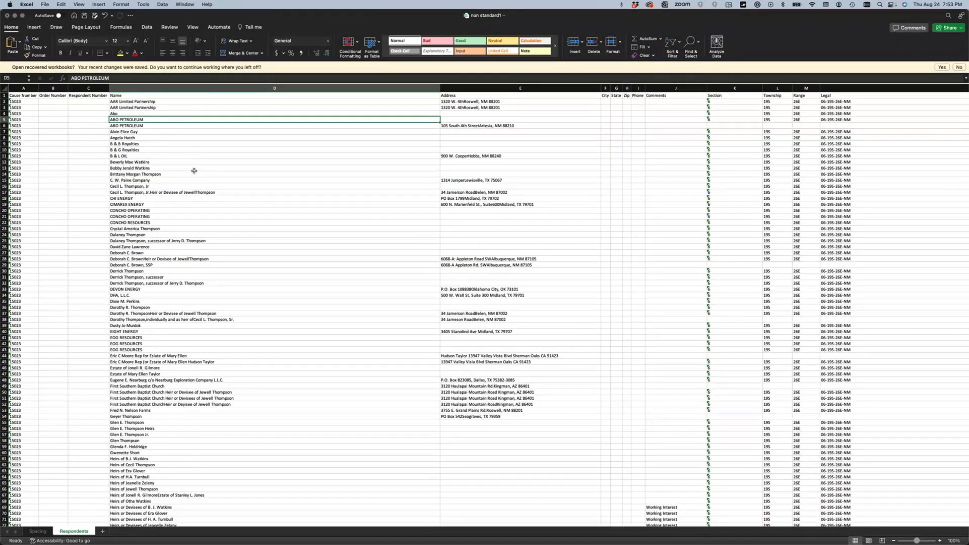
scroll(194, 170, down, 20)
scroll(194, 171, down, 4)
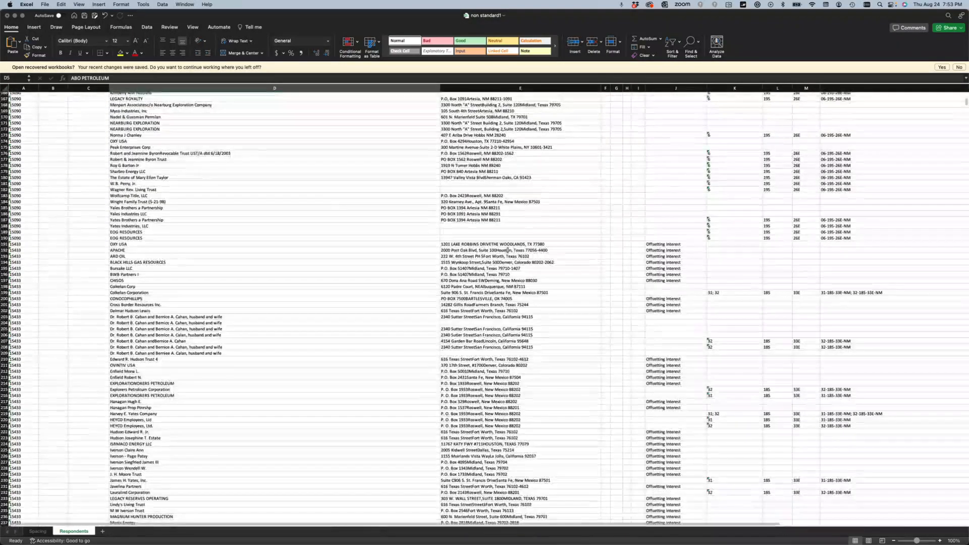
scroll(489, 306, down, 20)
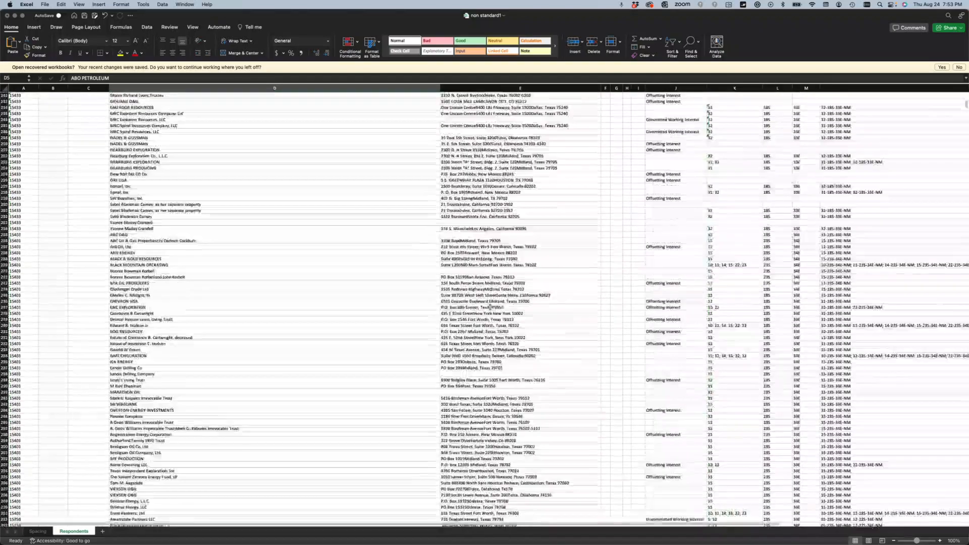
scroll(489, 306, up, 20)
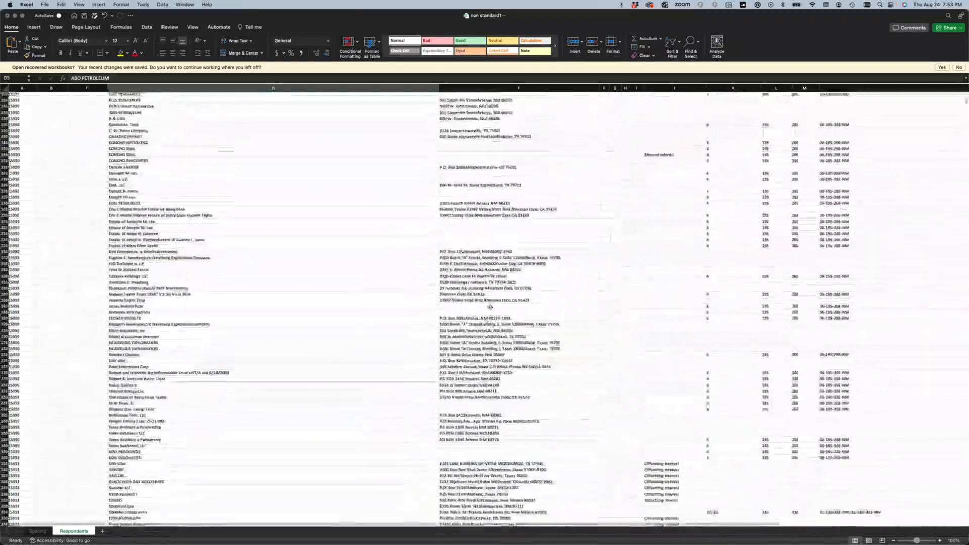
- Select the Comments column J and turn on filtering
click(672, 85)
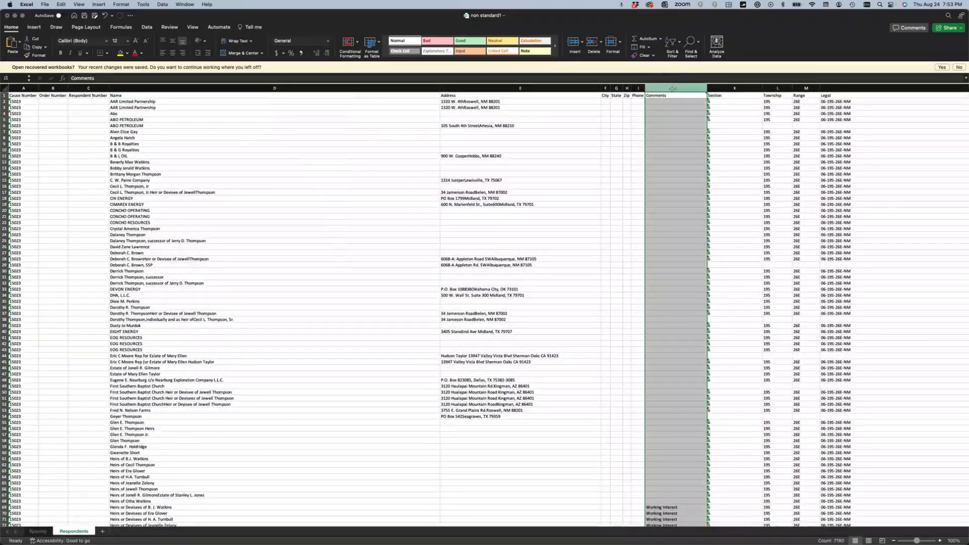
click(673, 45)
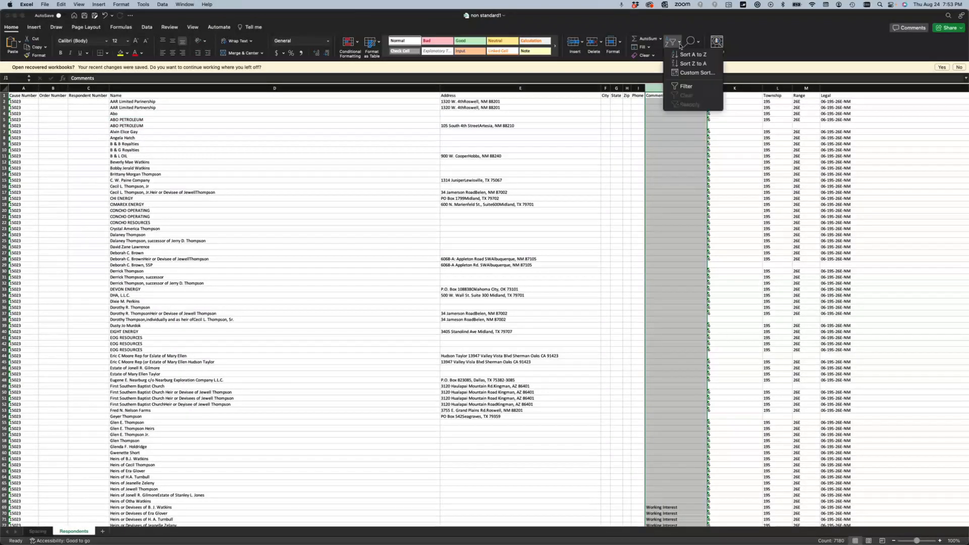
click(686, 86)
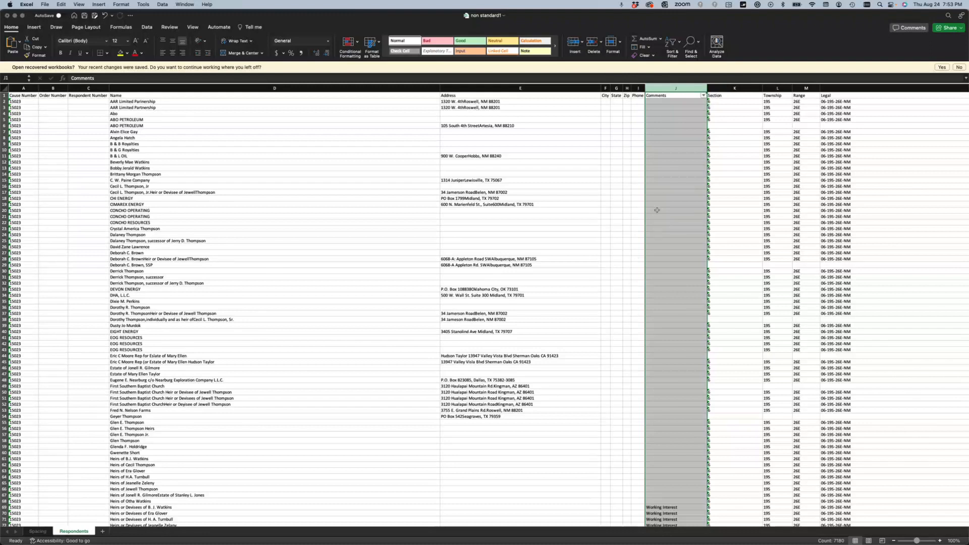
- Uncheck Uncommitted Working Interest, Offsetting Interest, Committed Working Interest and Working Interest in the Comments filter
click(704, 96)
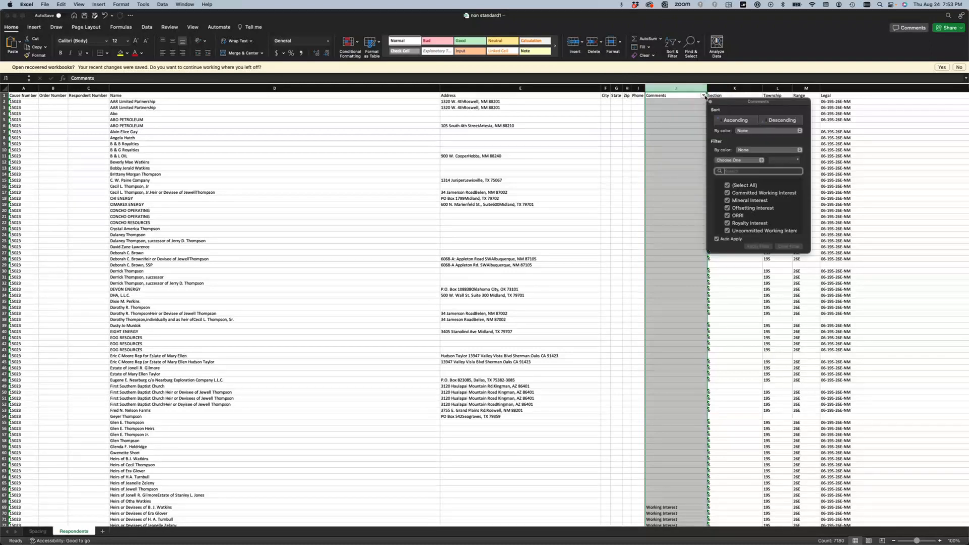
click(727, 231)
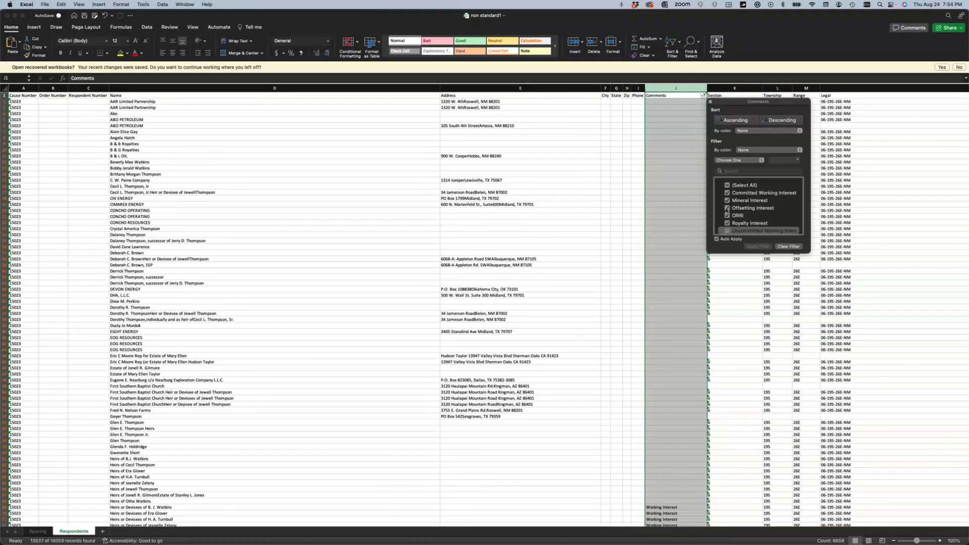
click(727, 208)
click(727, 192)
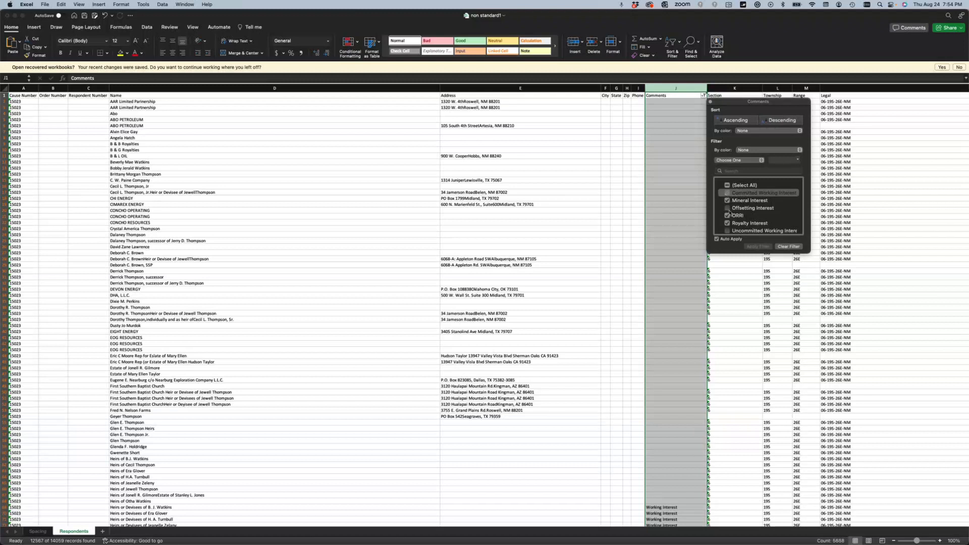
scroll(730, 212, down, 2)
click(727, 223)
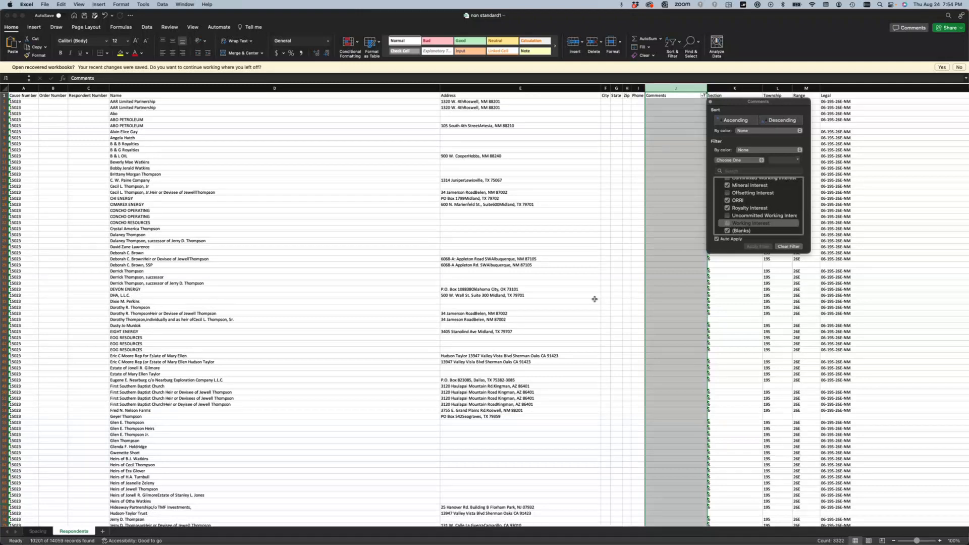
- Close the filter list and review respondent addresses in E315 and E376, selecting row 375
click(345, 274)
scroll(345, 274, down, 20)
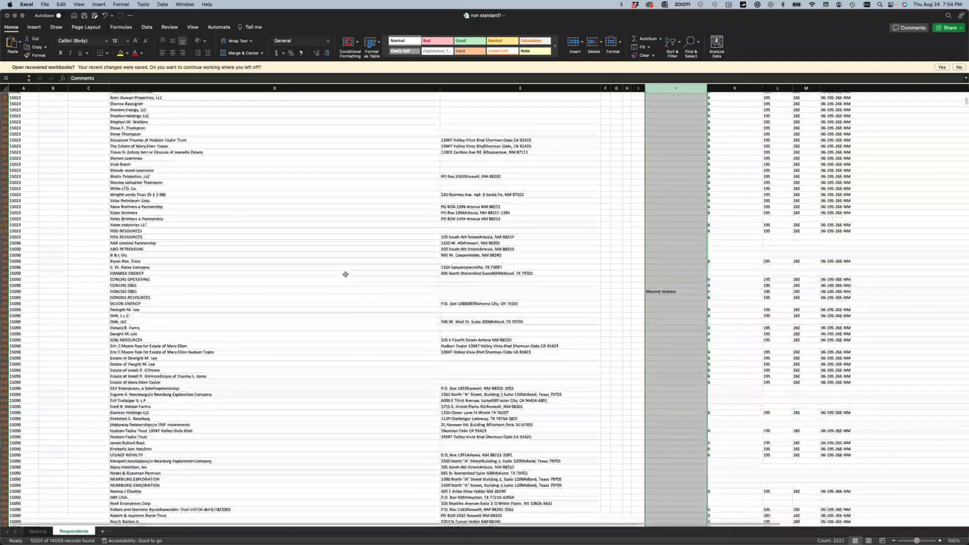
scroll(345, 274, down, 15)
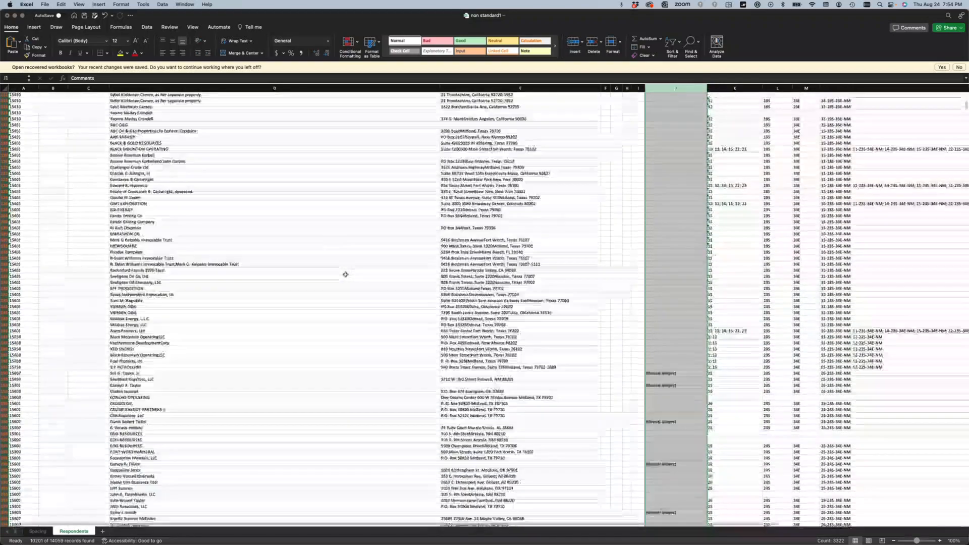
scroll(490, 252, down, 3)
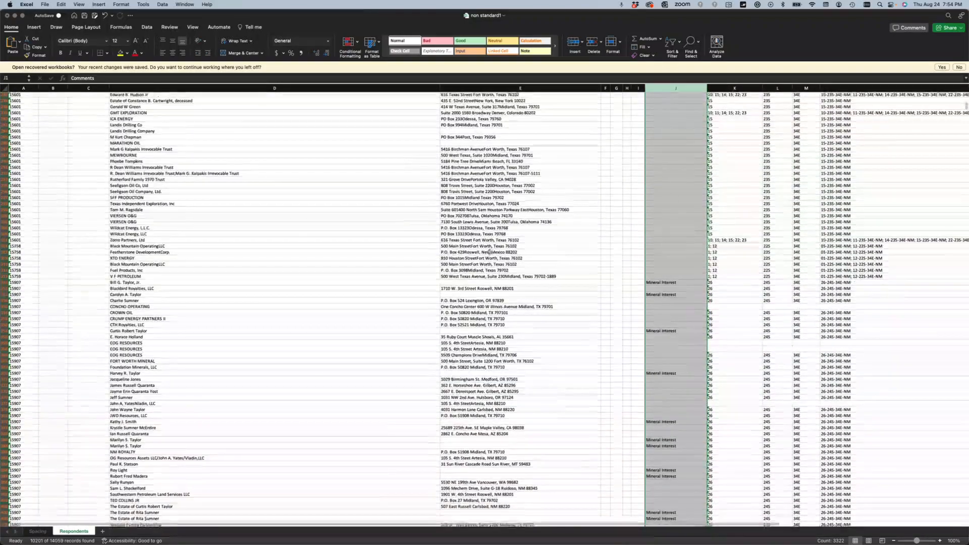
click(482, 251)
scroll(479, 251, down, 4)
scroll(479, 251, down, 4)
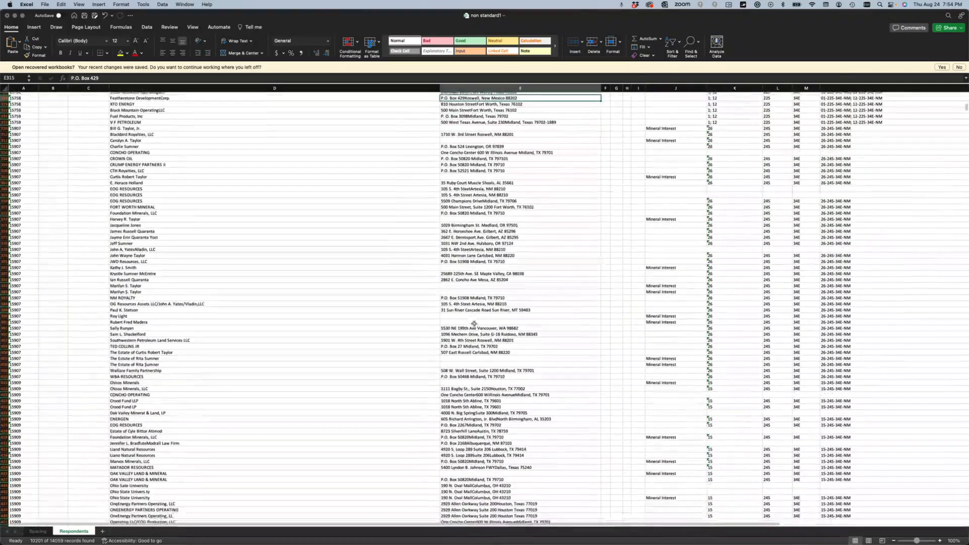
click(468, 223)
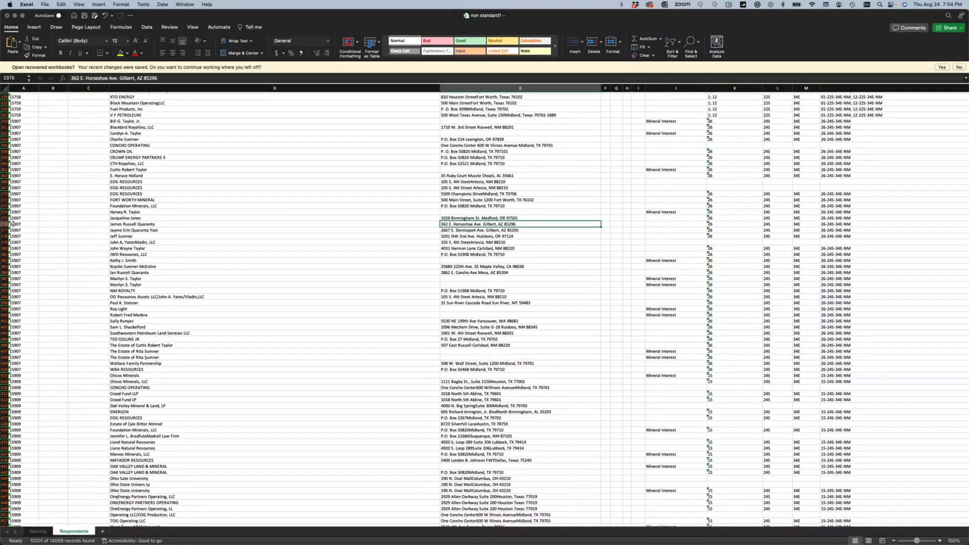
drag(4, 222, 5, 222)
click(4, 218)
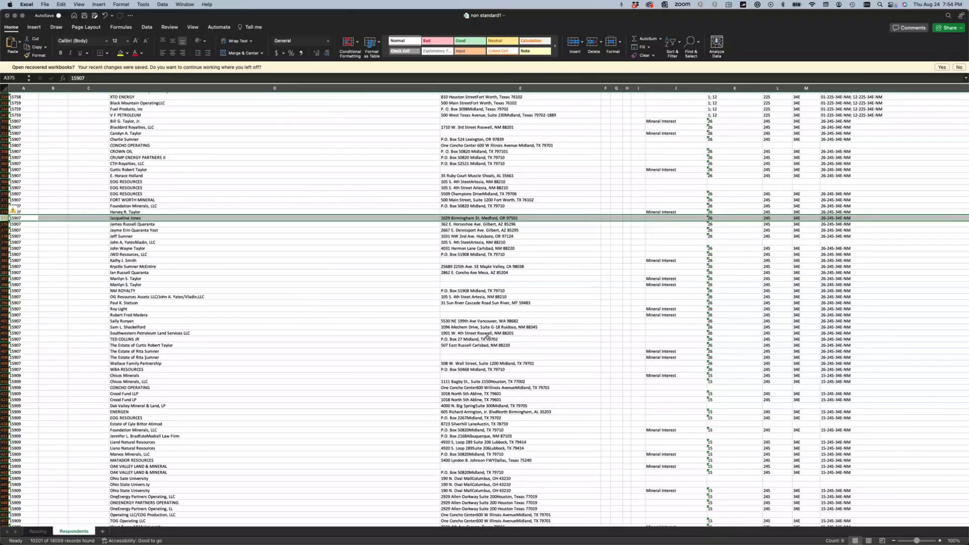
- Scroll down the filtered respondents, reviewing addresses such as E423, E445 and further rows
scroll(487, 337, down, 5)
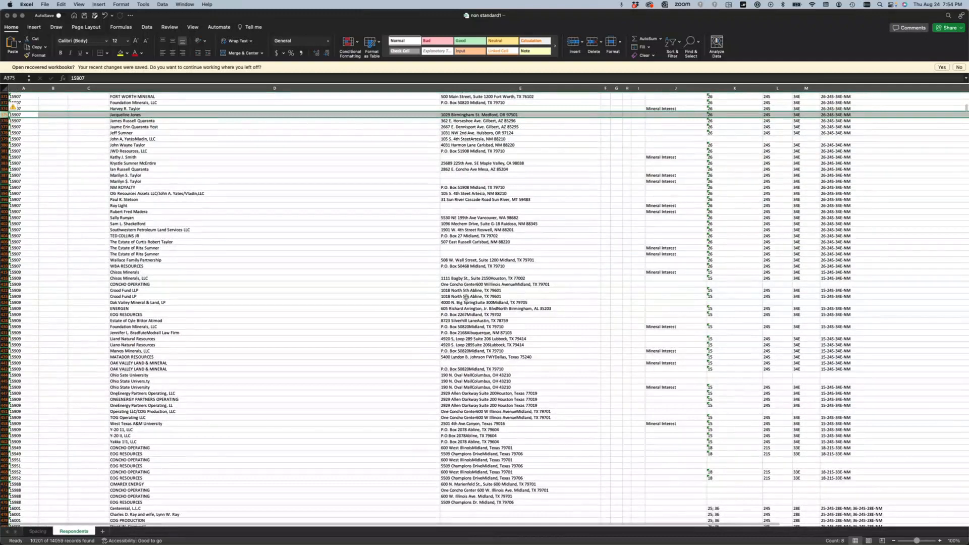
click(465, 296)
scroll(473, 255, down, 4)
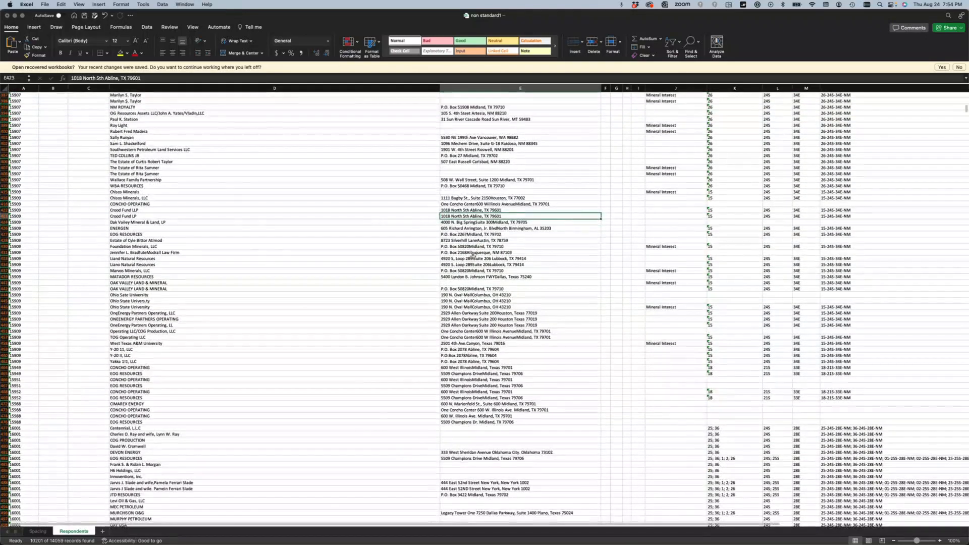
scroll(473, 255, down, 3)
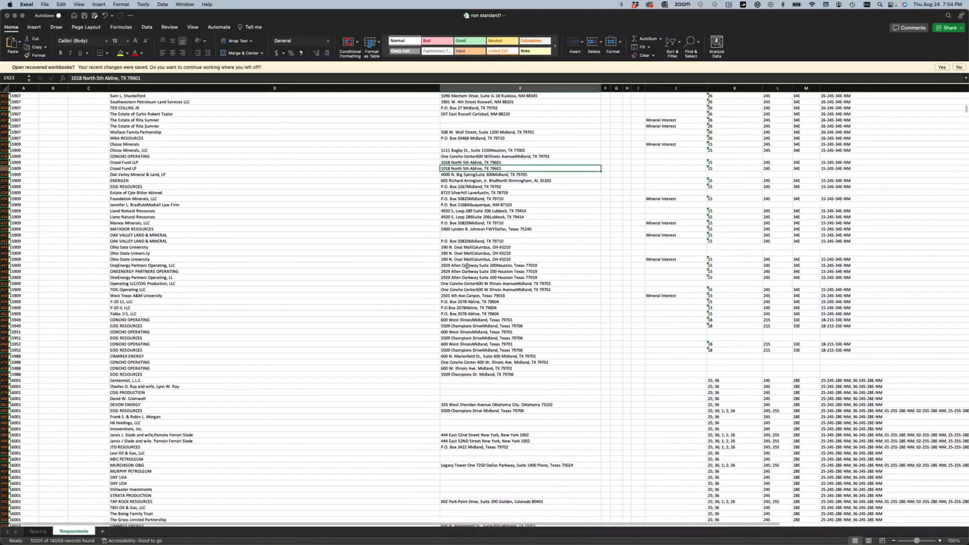
scroll(470, 266, down, 3)
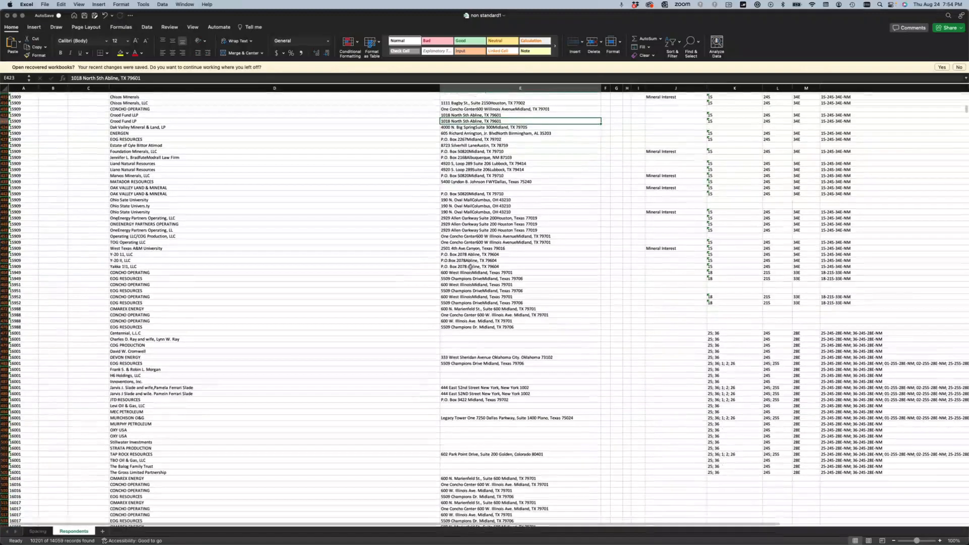
click(476, 205)
scroll(476, 227, down, 2)
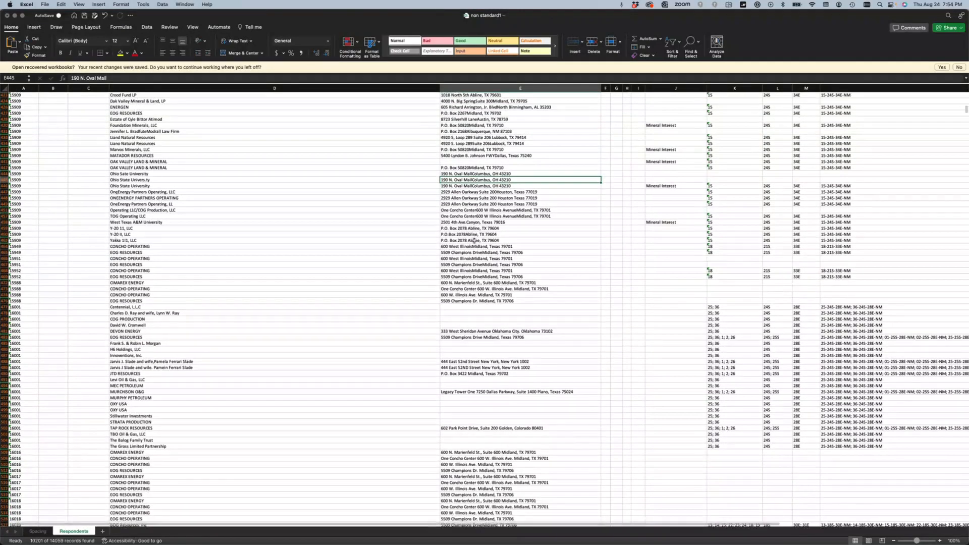
scroll(474, 202, down, 10)
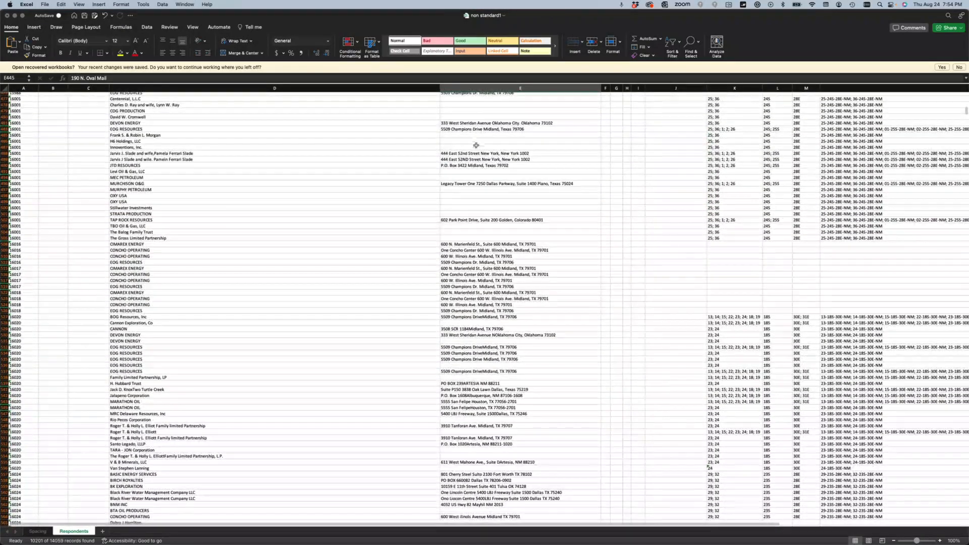
click(476, 152)
scroll(469, 283, down, 3)
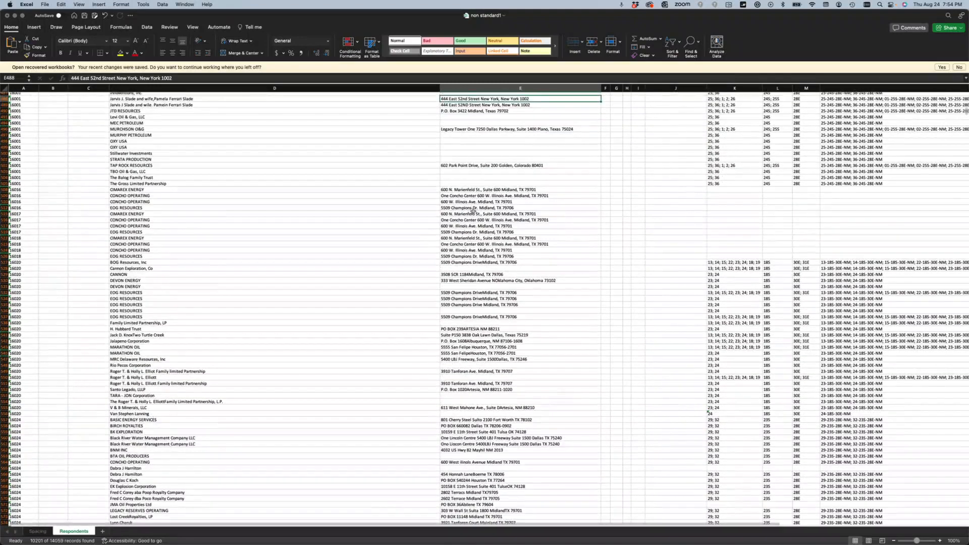
scroll(472, 209, down, 12)
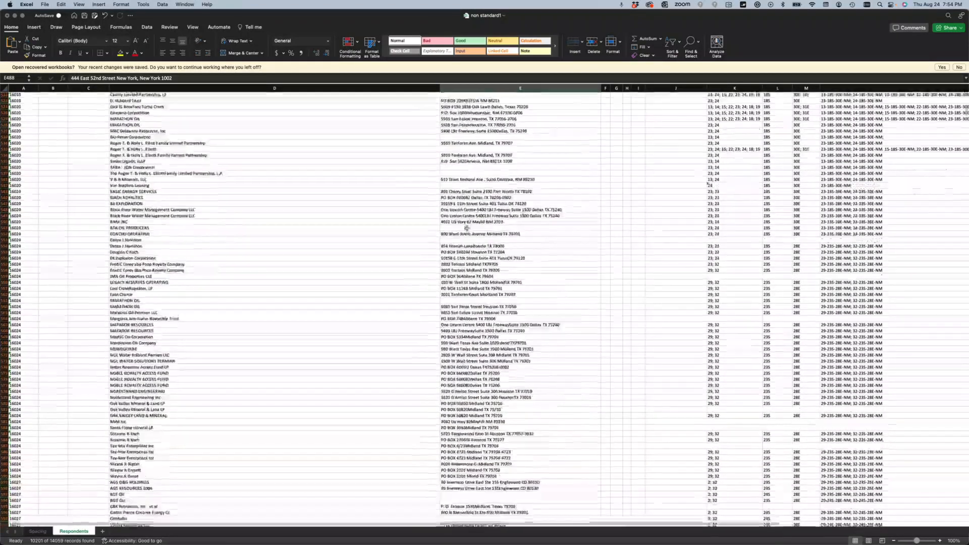
scroll(467, 228, down, 7)
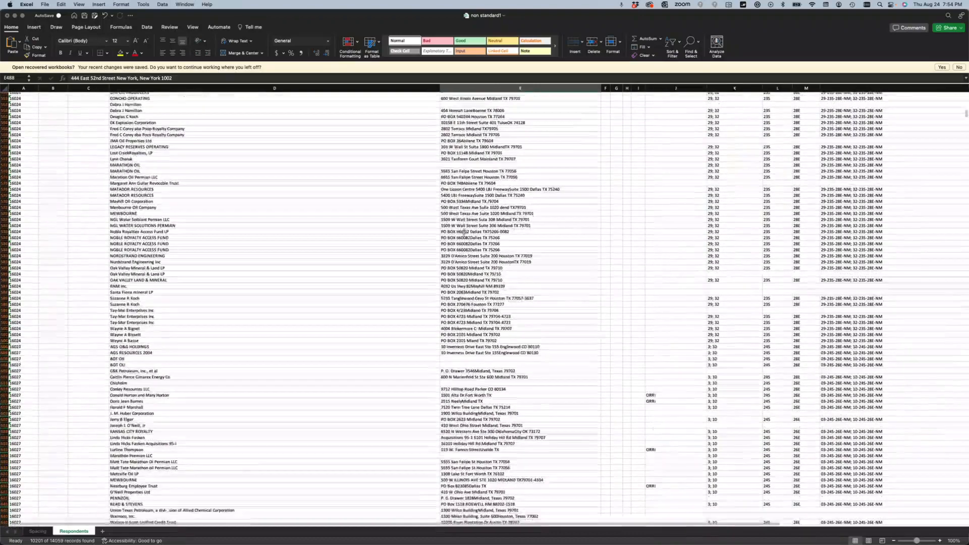
scroll(465, 231, down, 16)
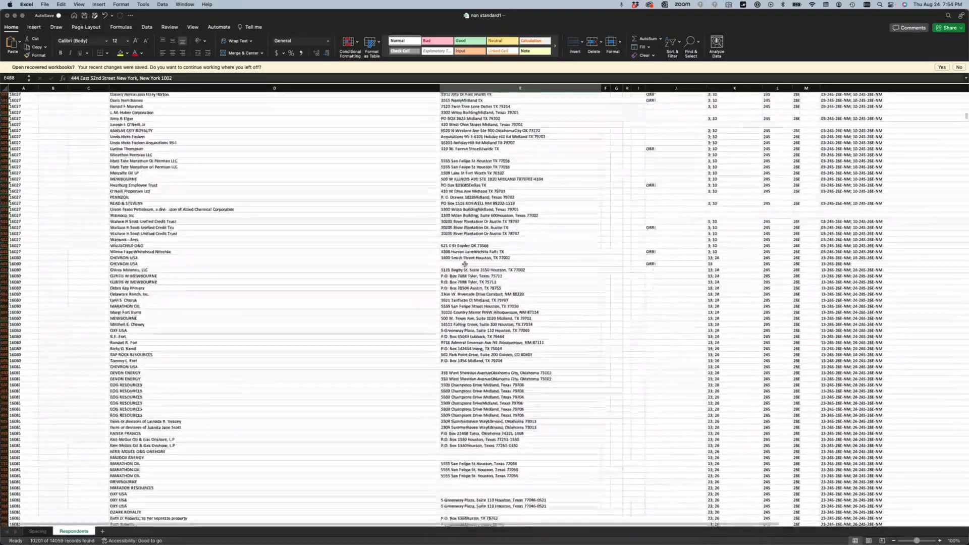
scroll(464, 263, down, 3)
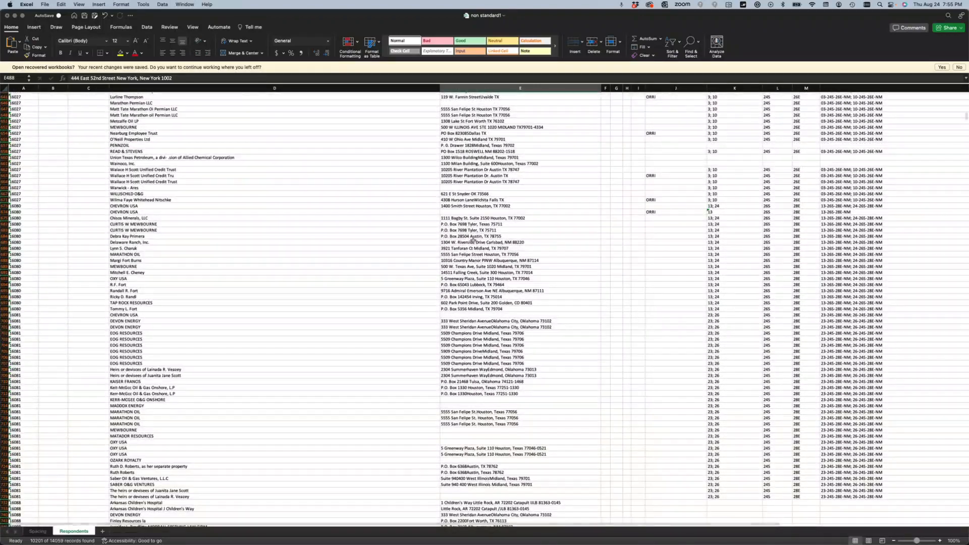
click(474, 242)
scroll(473, 154, down, 7)
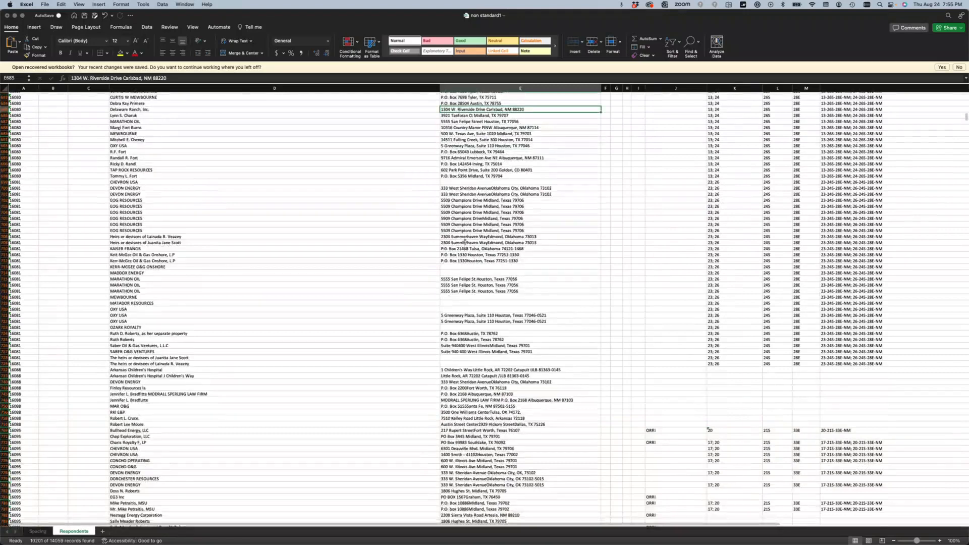
scroll(464, 241, down, 10)
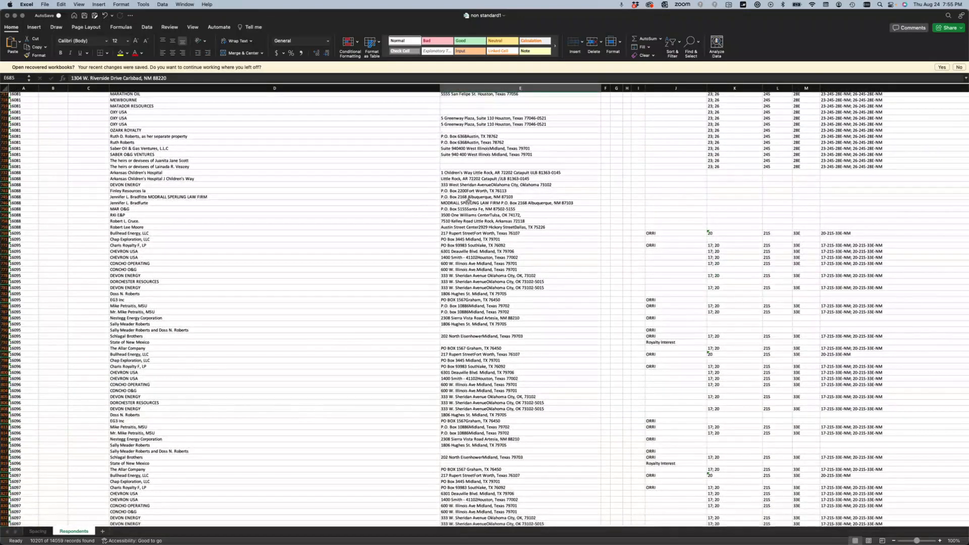
scroll(469, 227, down, 12)
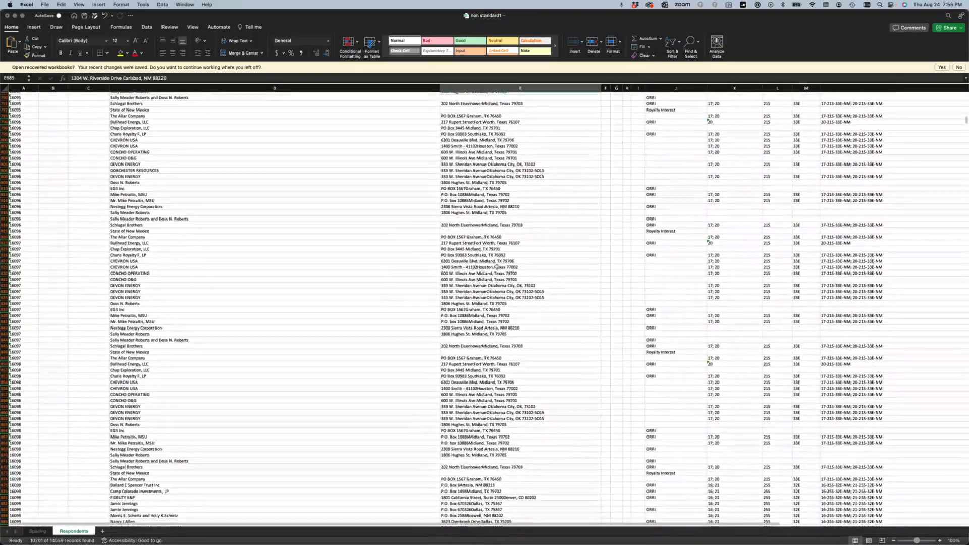
click(475, 255)
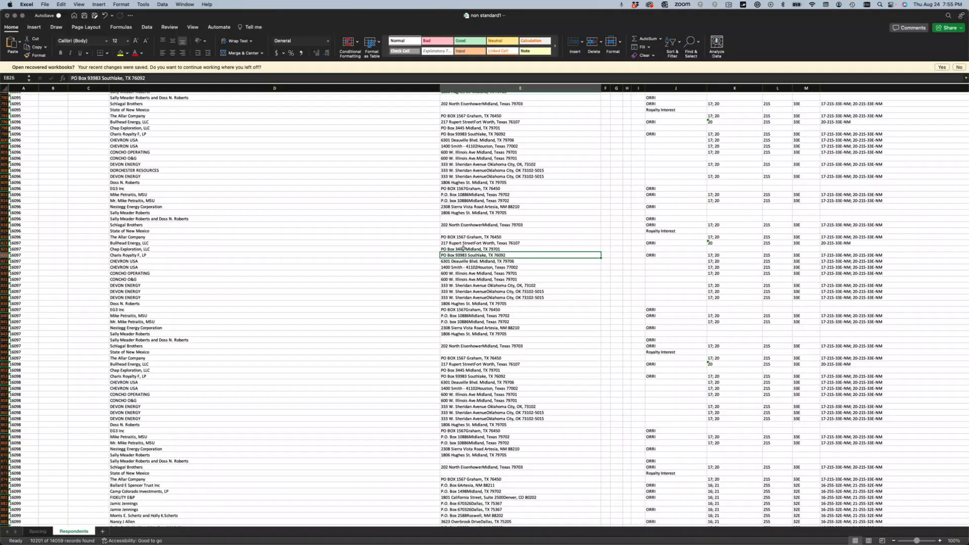
scroll(476, 233, down, 4)
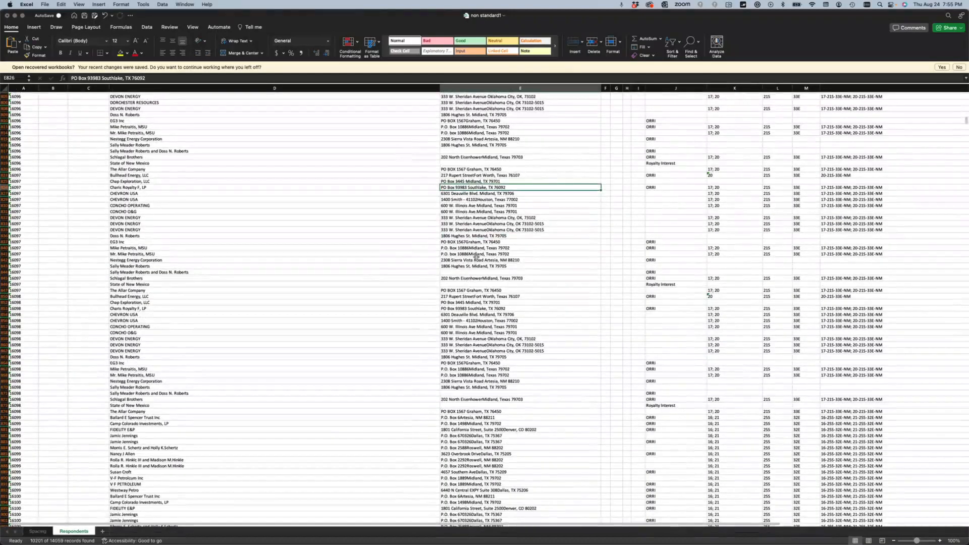
scroll(474, 303, down, 3)
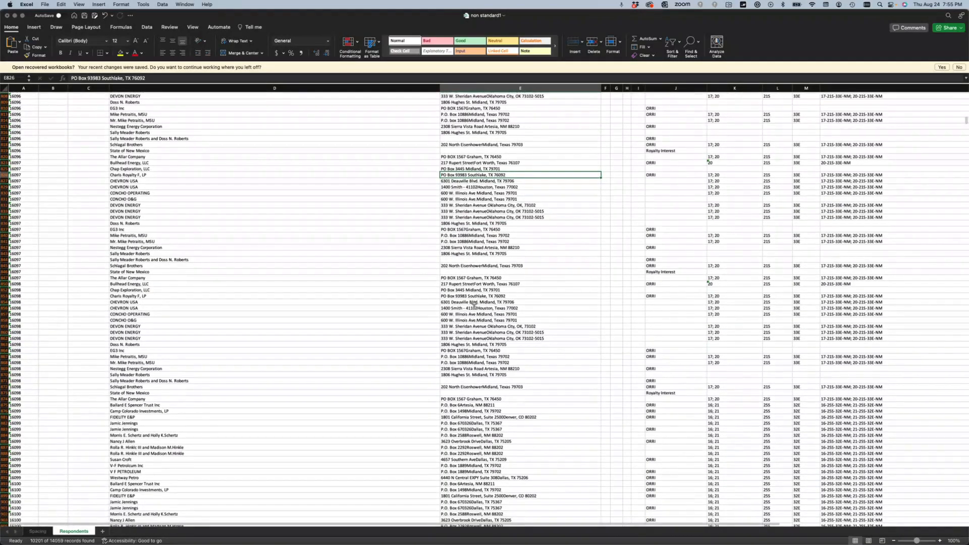
scroll(473, 295, down, 3)
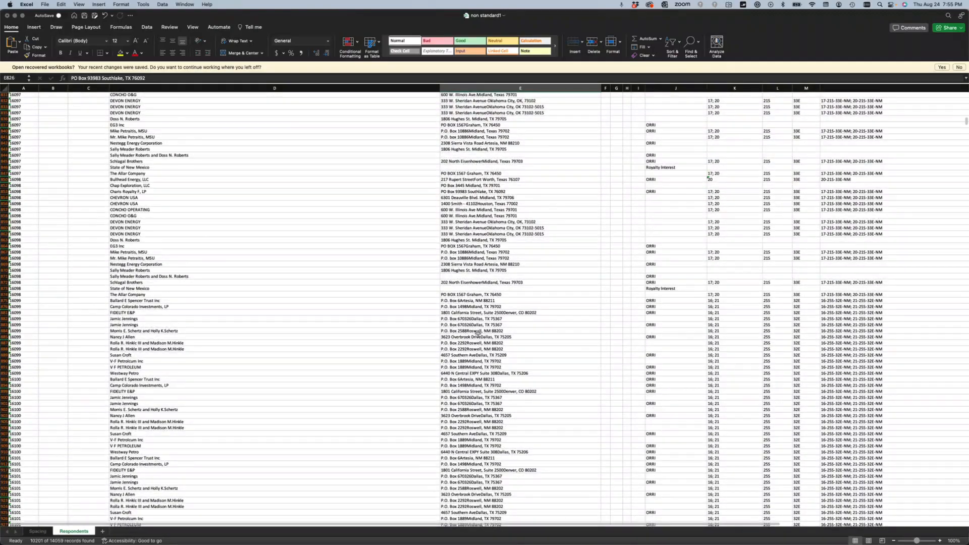
scroll(477, 277, down, 10)
scroll(483, 284, down, 8)
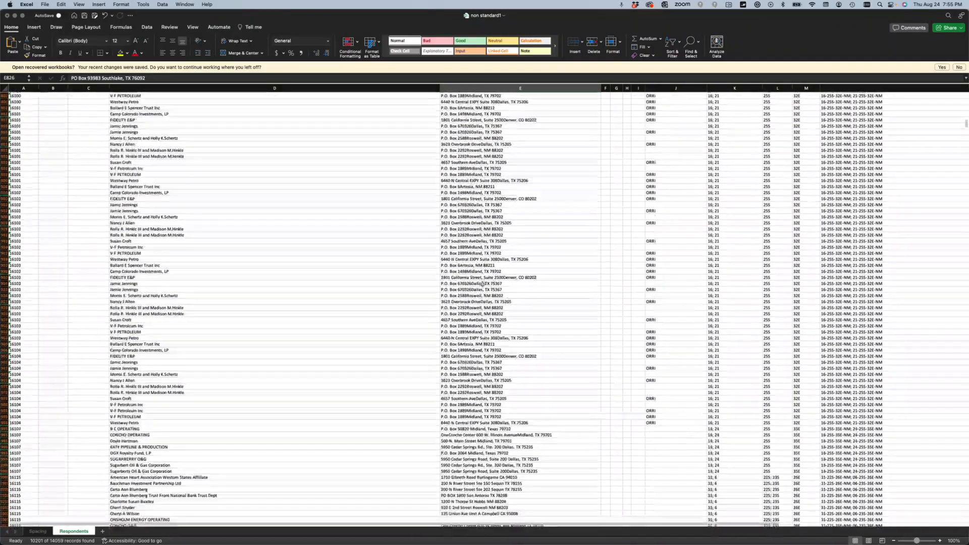
scroll(476, 335, down, 8)
scroll(476, 334, down, 10)
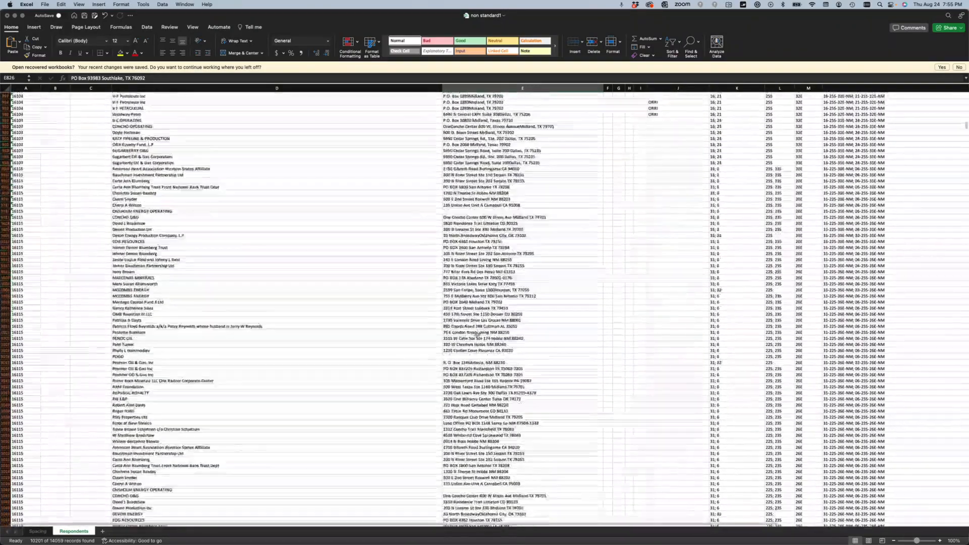
scroll(479, 198, down, 2)
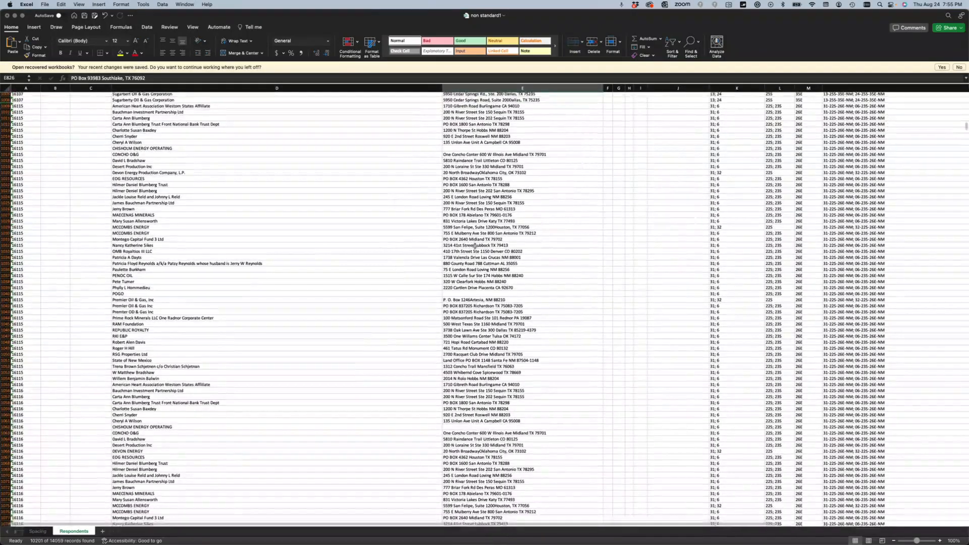
scroll(473, 142, down, 3)
scroll(471, 162, up, 5)
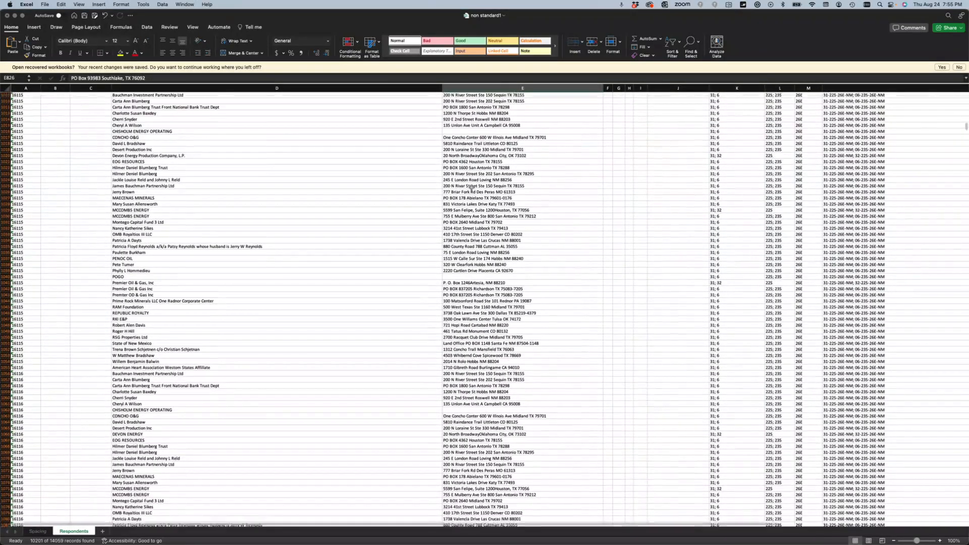
- Copy the respondent name in cell D1018 from the formula bar and switch to Oseberg
click(465, 161)
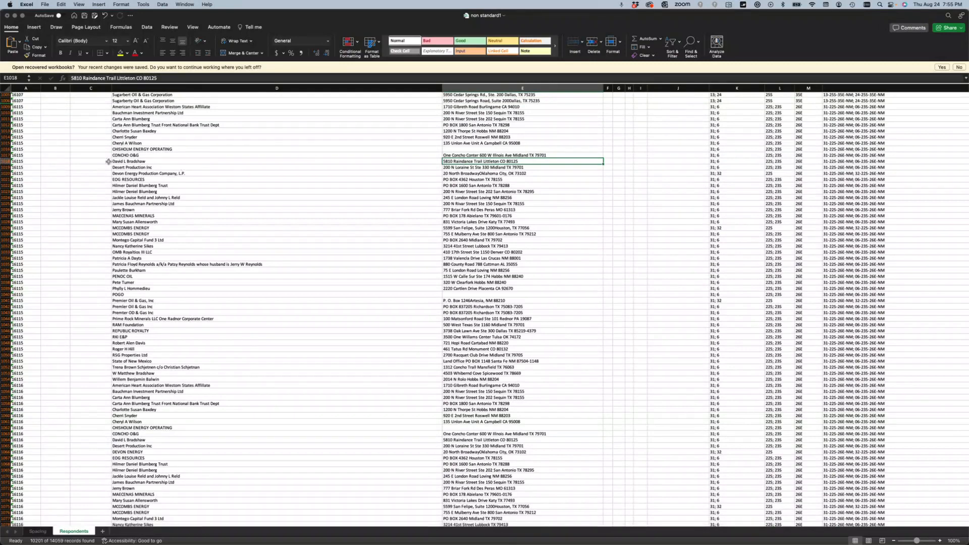
drag(5, 161, 4, 159)
click(5, 162)
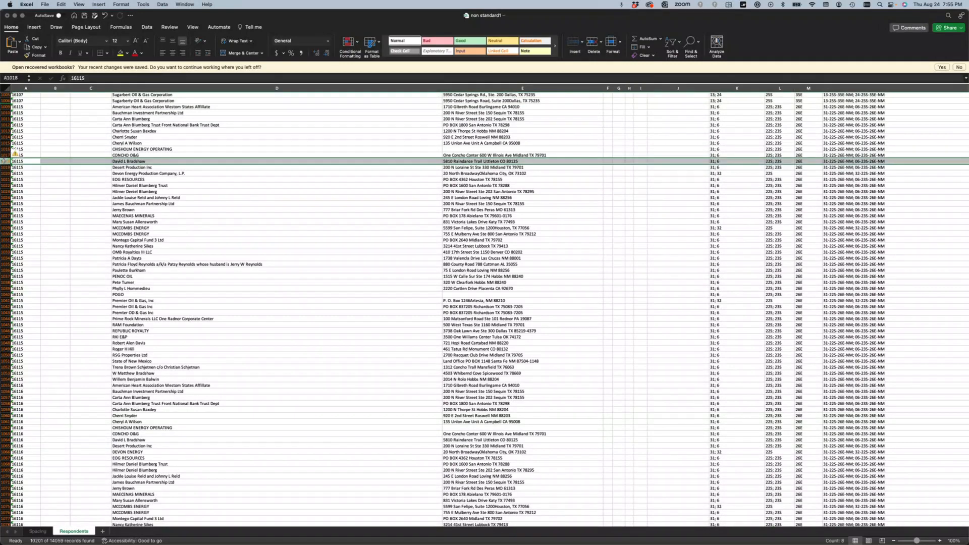
click(152, 162)
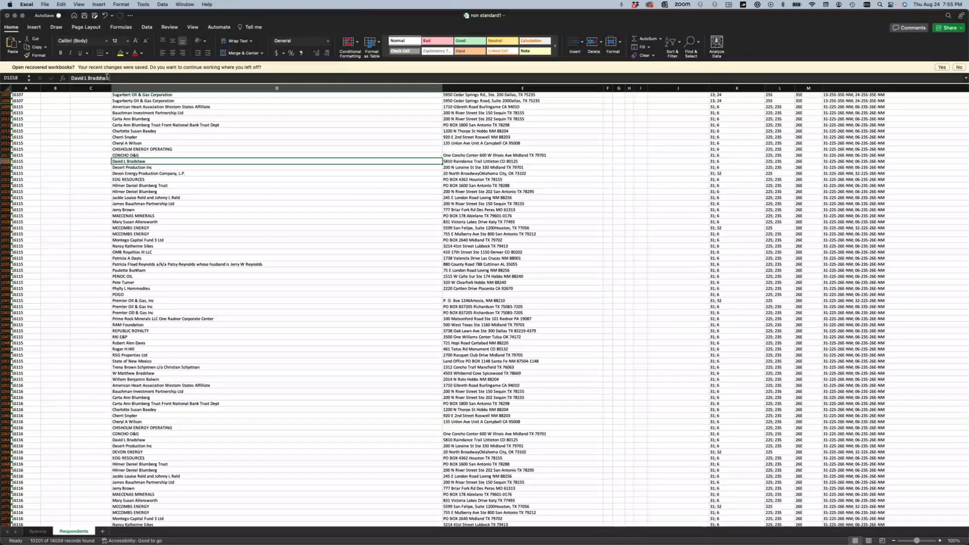
click(73, 77)
right_click(84, 78)
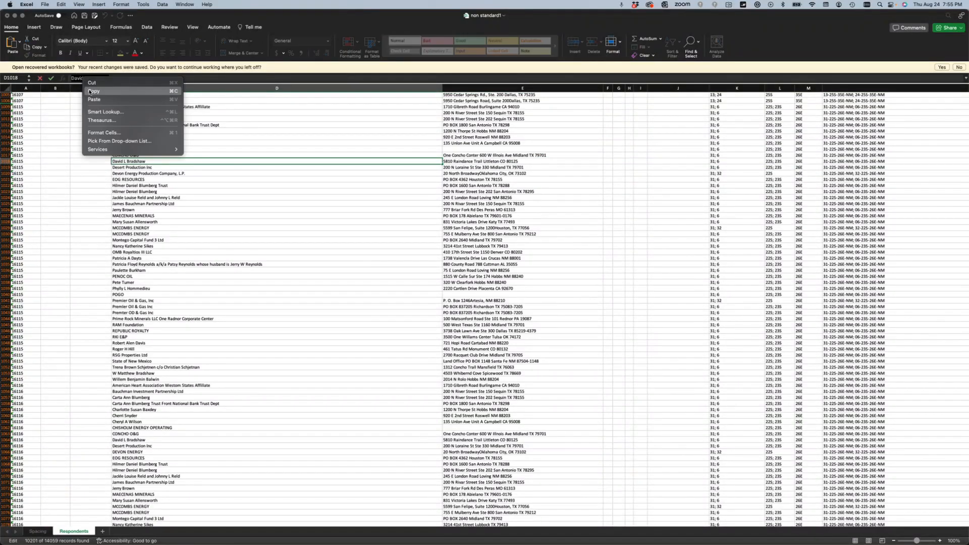
click(90, 92)
key(ctrl+Right)
key(ctrl+Right)
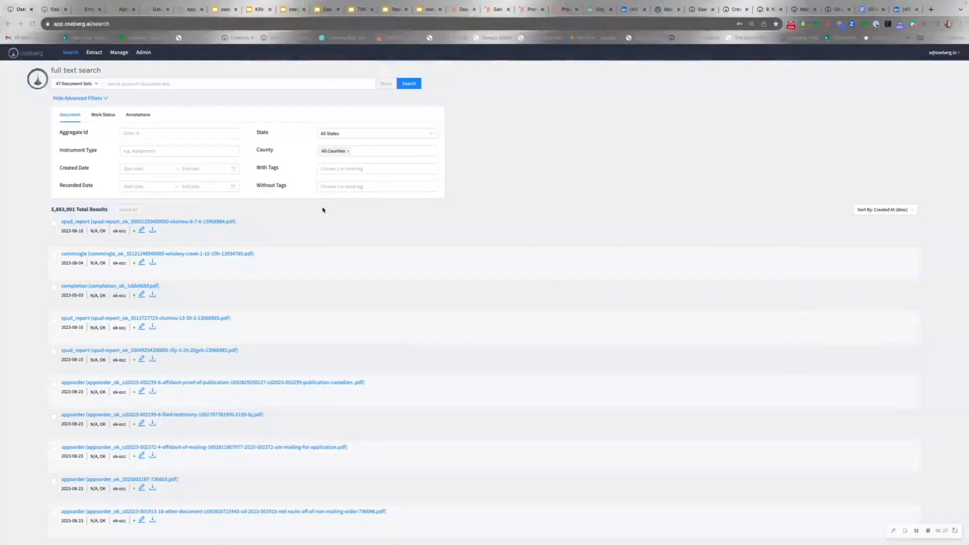
- Run a full text search for the pasted respondent name, restricted to state NM
click(155, 85)
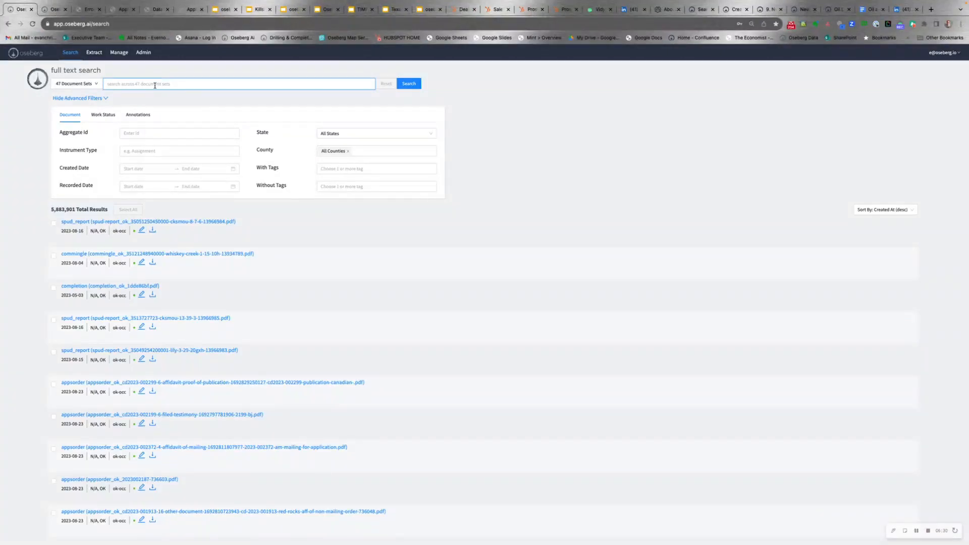
key(super+v)
click(353, 134)
click(354, 158)
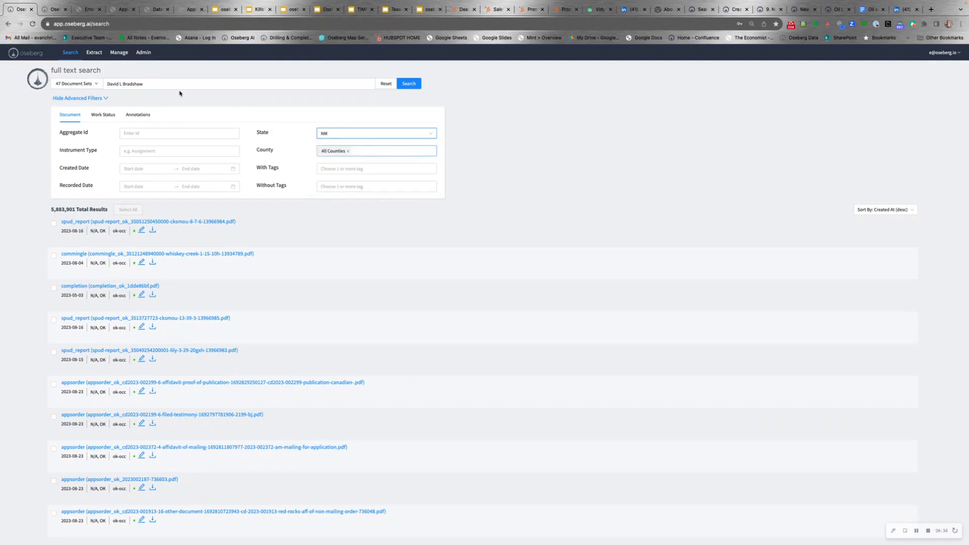
click(197, 83)
key(Return)
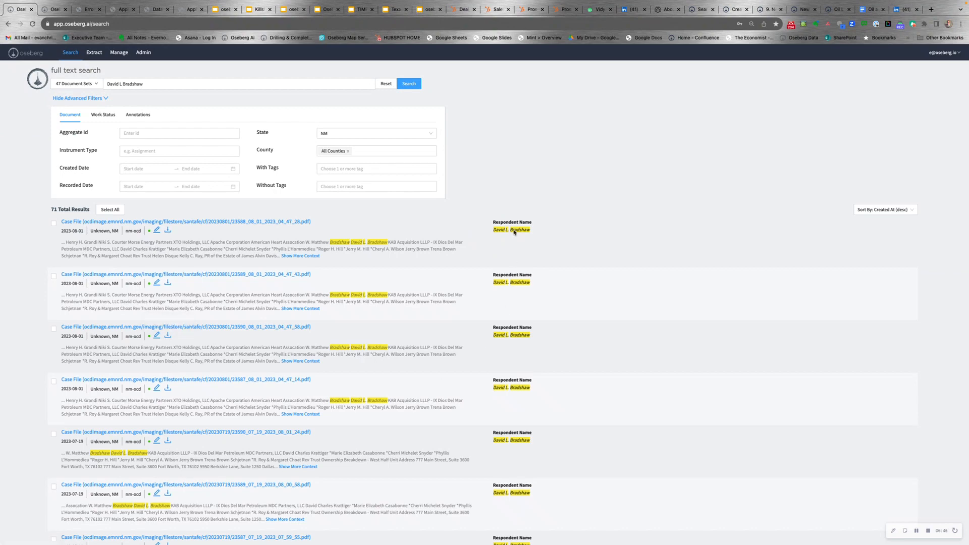
- Scroll through the 71 results and move to the next page
scroll(513, 230, down, 5)
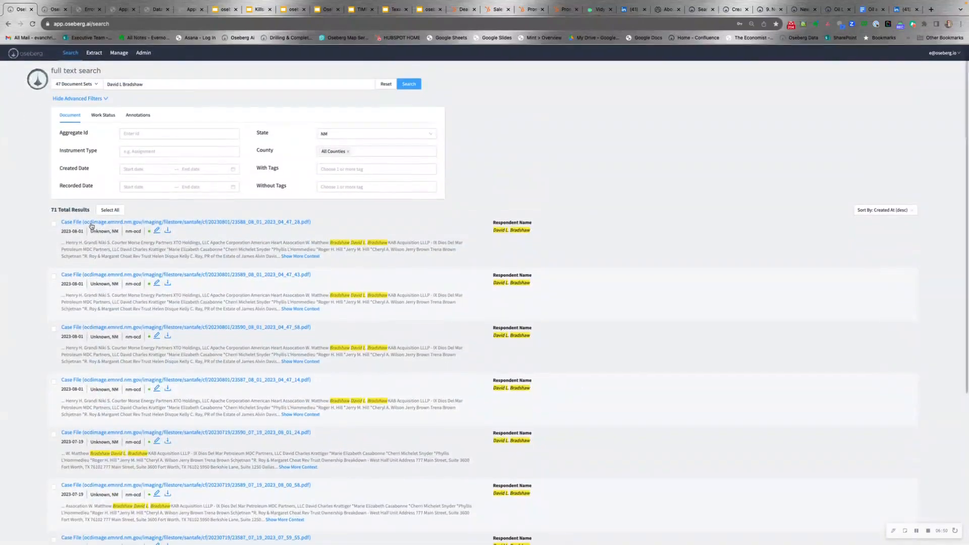
scroll(807, 439, down, 5)
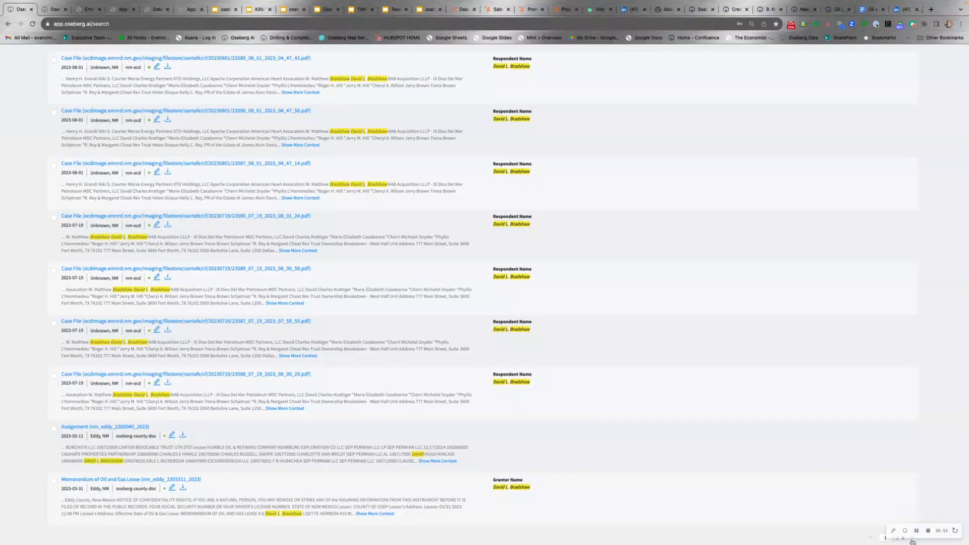
click(912, 538)
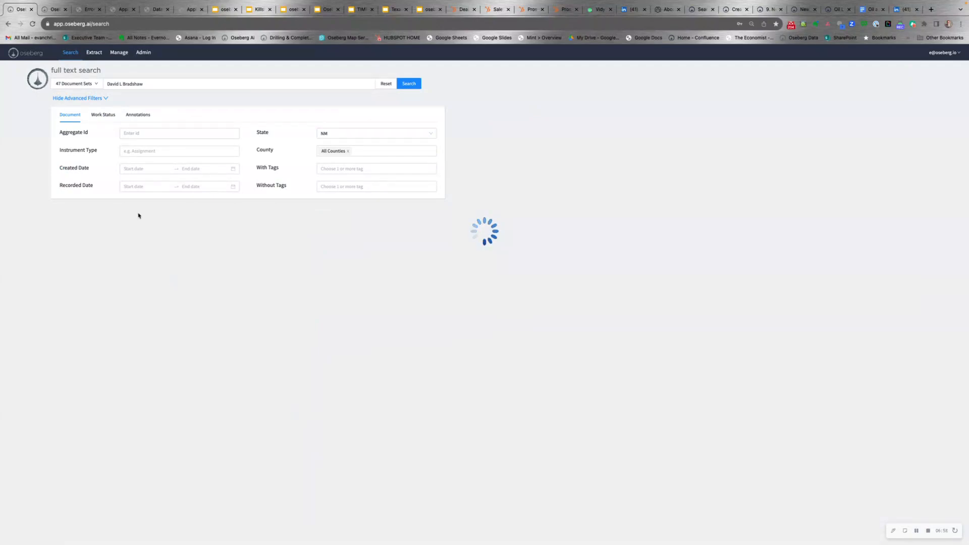
scroll(217, 307, down, 3)
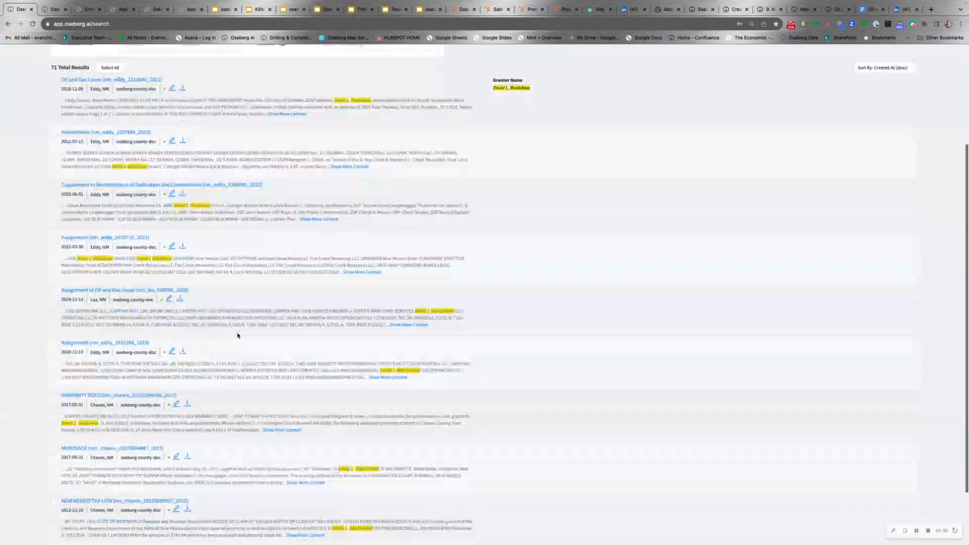
- Open the Oil and Gas Lease nm_eddy_2213440_2022 in a new tab and review its enlarged scan
scroll(238, 333, up, 1)
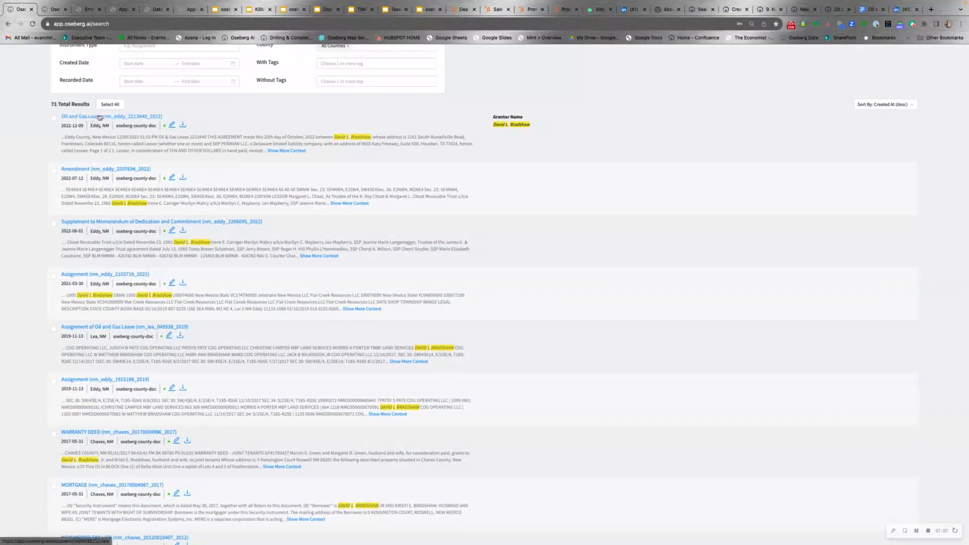
right_click(100, 118)
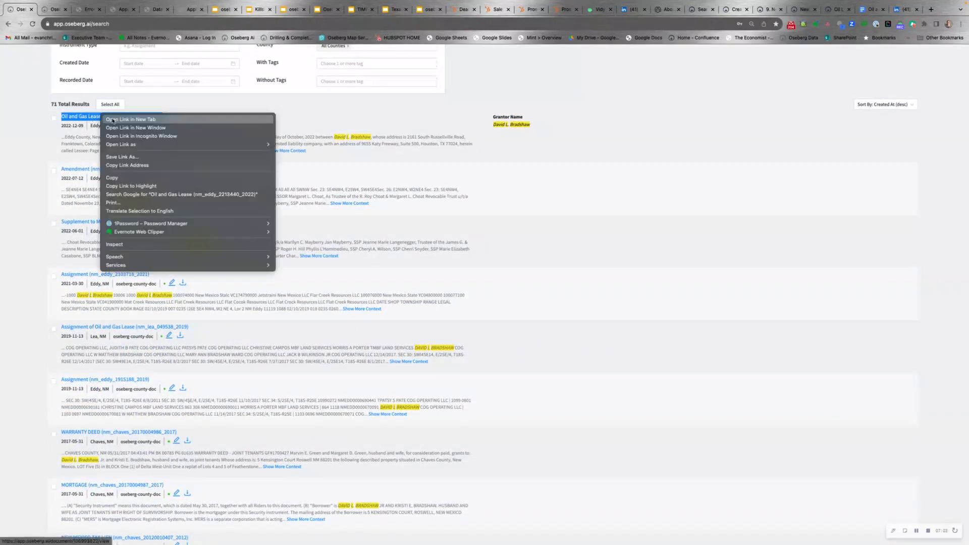
click(113, 119)
click(51, 10)
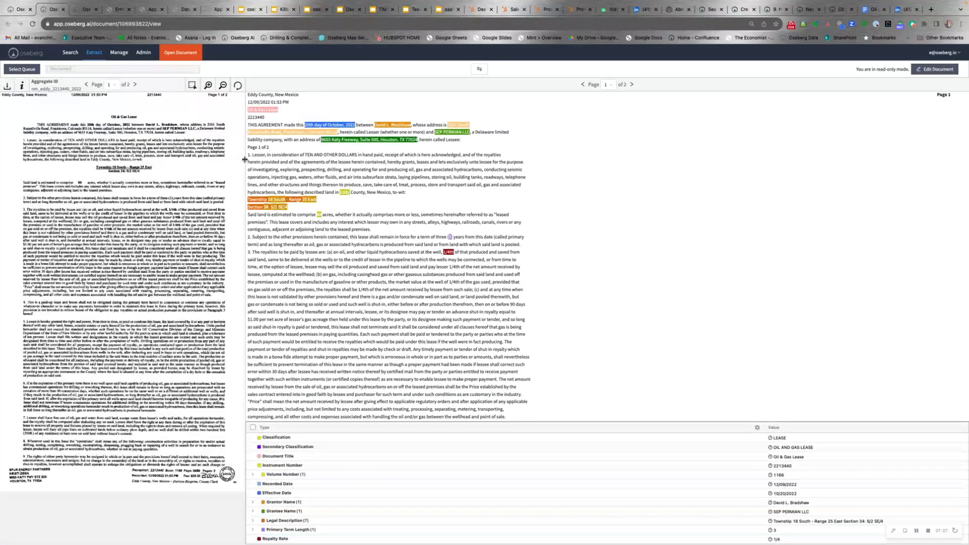
drag(244, 159, 339, 182)
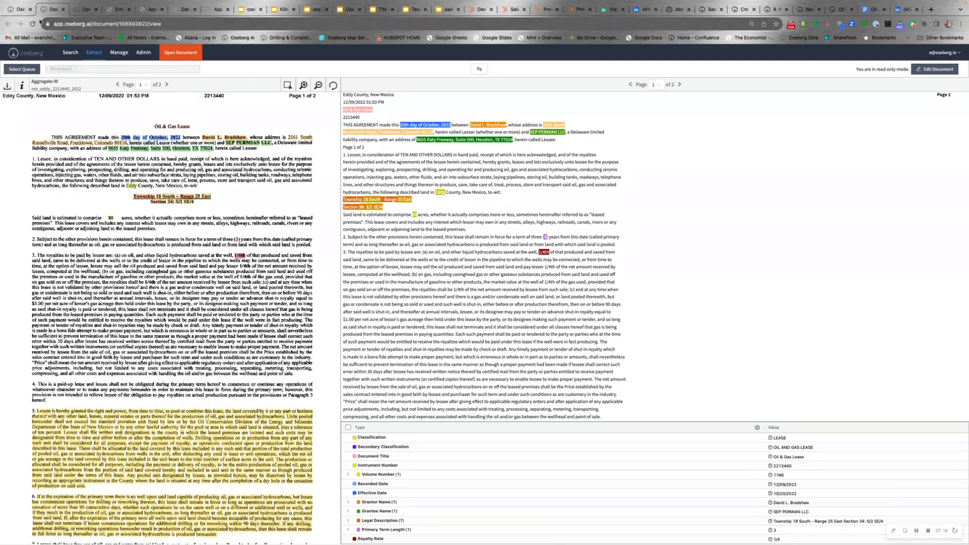
click(18, 11)
- Open the Amendment nm_eddy_2207694_2022 result in a new tab and switch to it
scroll(268, 276, down, 5)
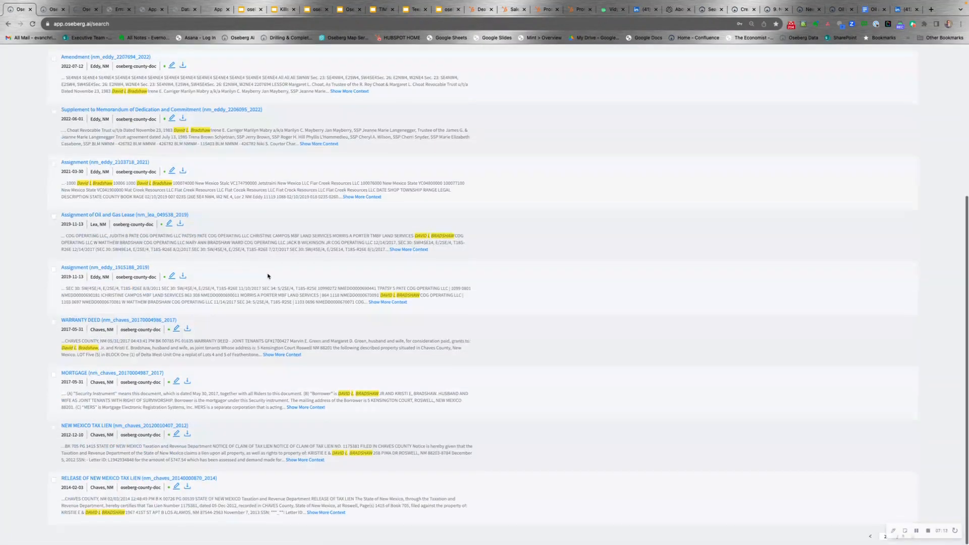
scroll(192, 224, up, 2)
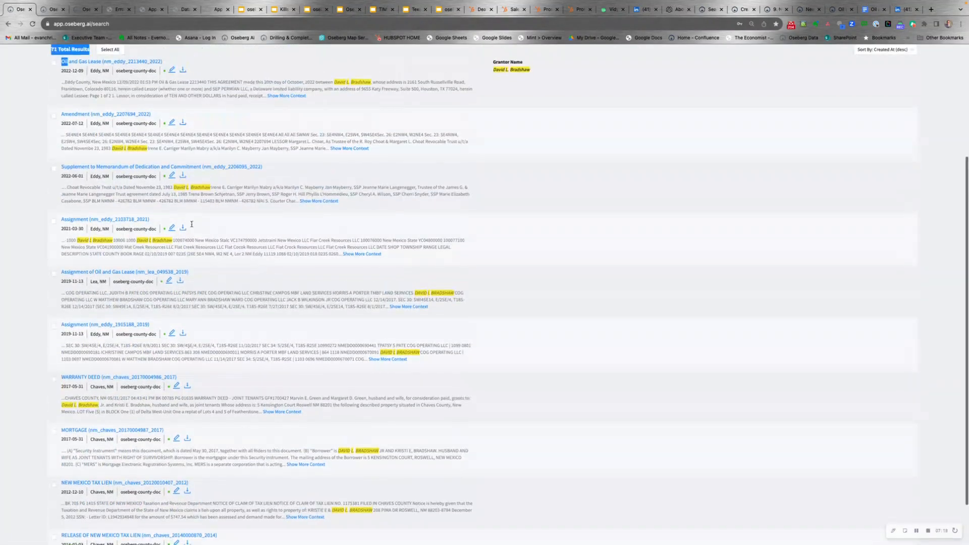
right_click(94, 117)
click(103, 121)
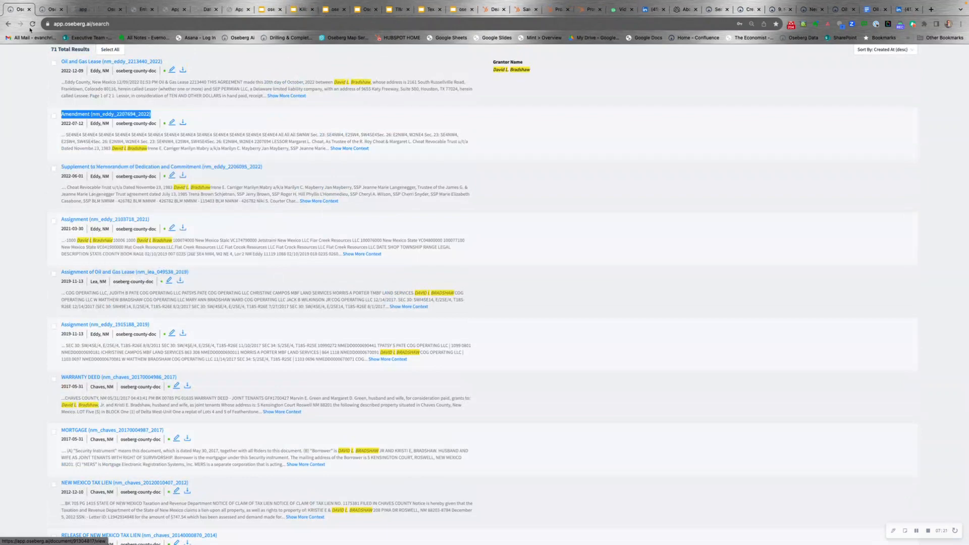
click(73, 10)
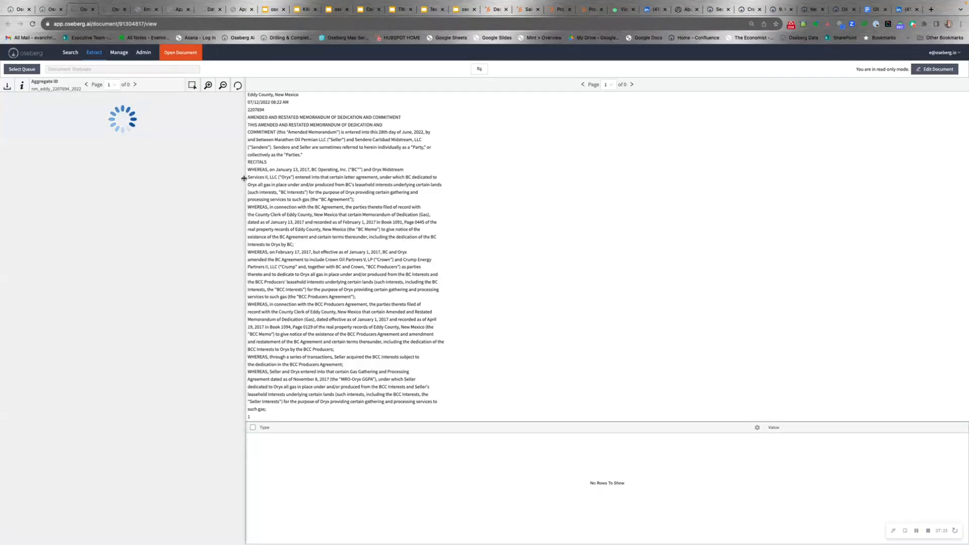
- Widen the scanned Amendment pane and move the scan to page 6
drag(245, 182, 373, 196)
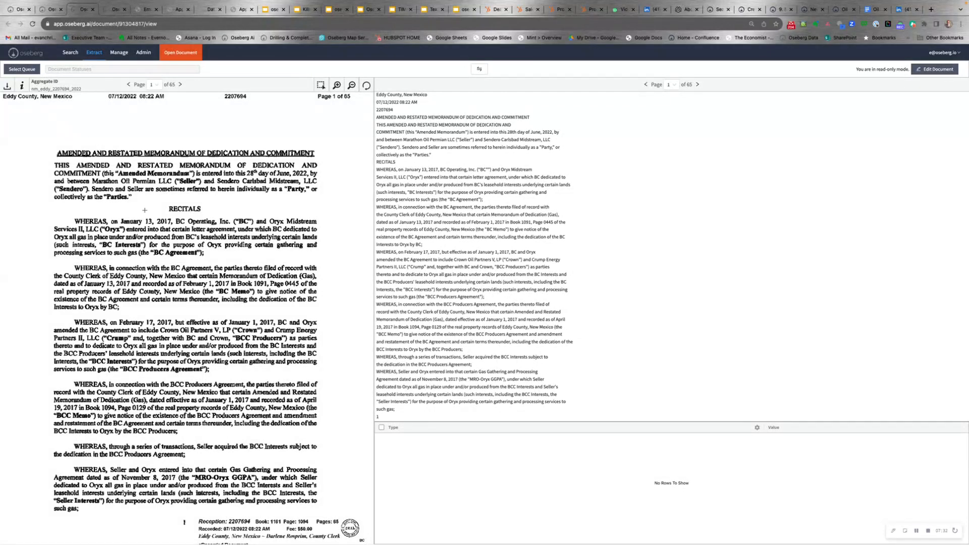
scroll(140, 237, down, 1)
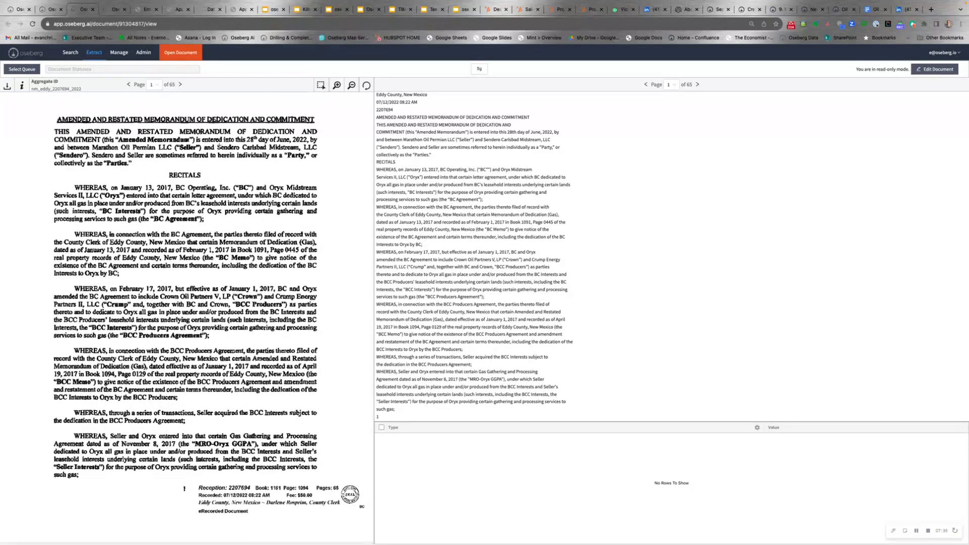
click(181, 85)
click(180, 85)
click(181, 85)
click(179, 84)
click(179, 84)
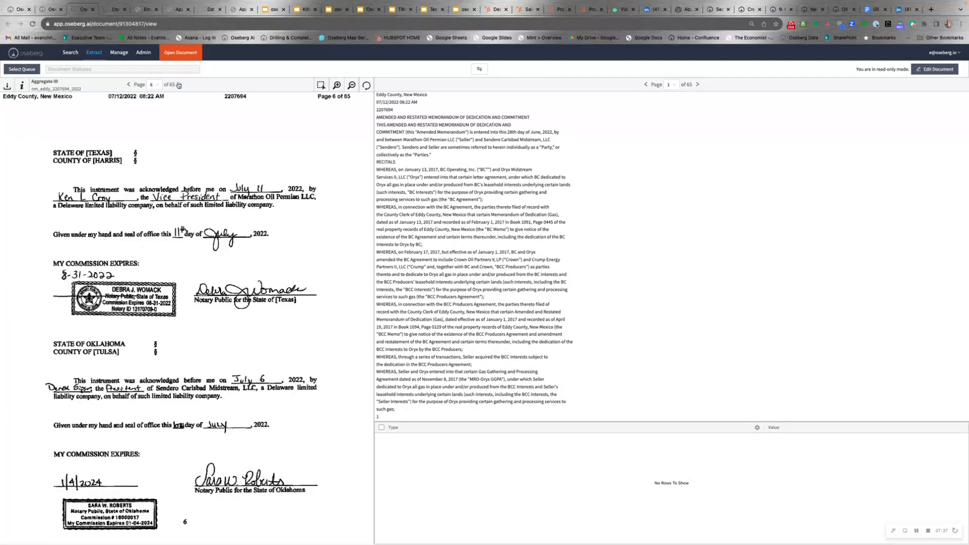
- Search the Amendment text for the respondent's surname
key(super+f)
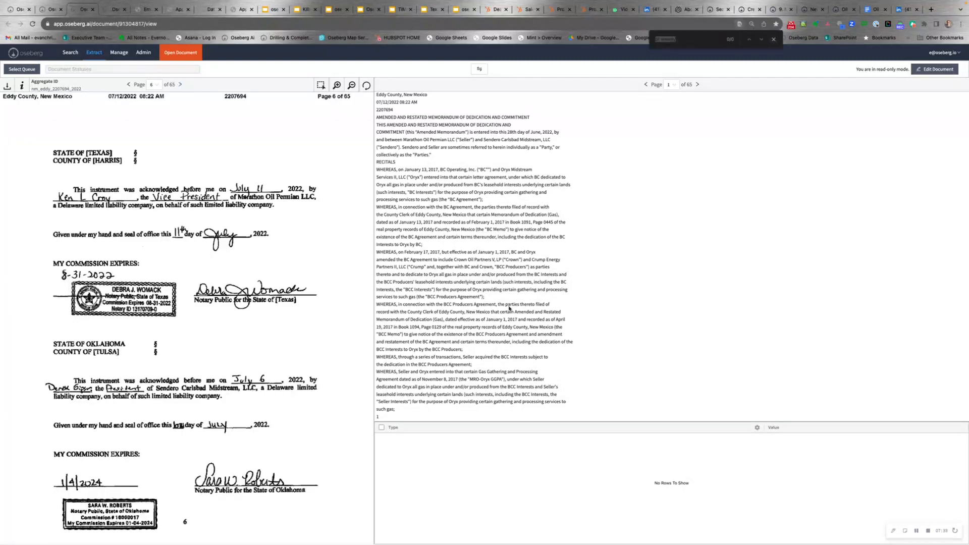
text(brad)
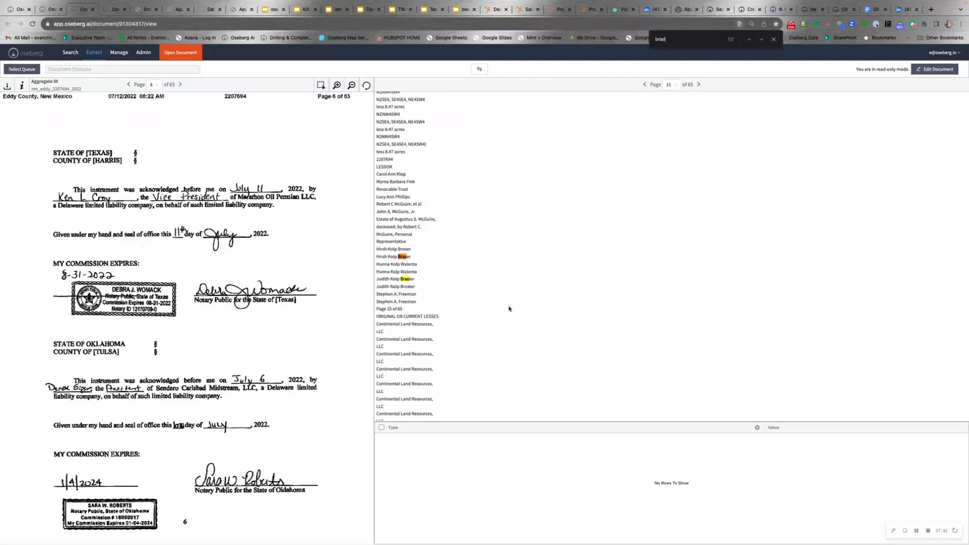
text(show)
text(aw)
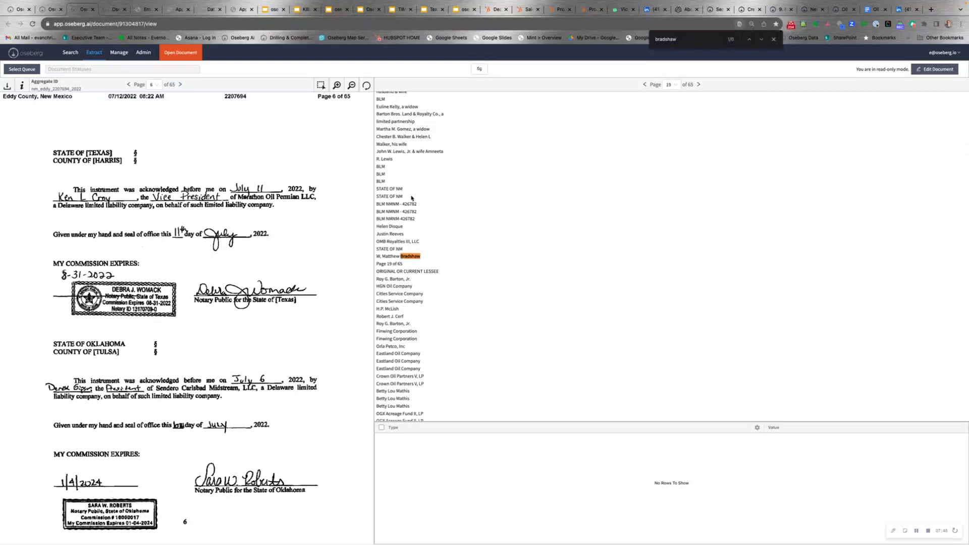
scroll(411, 198, up, 15)
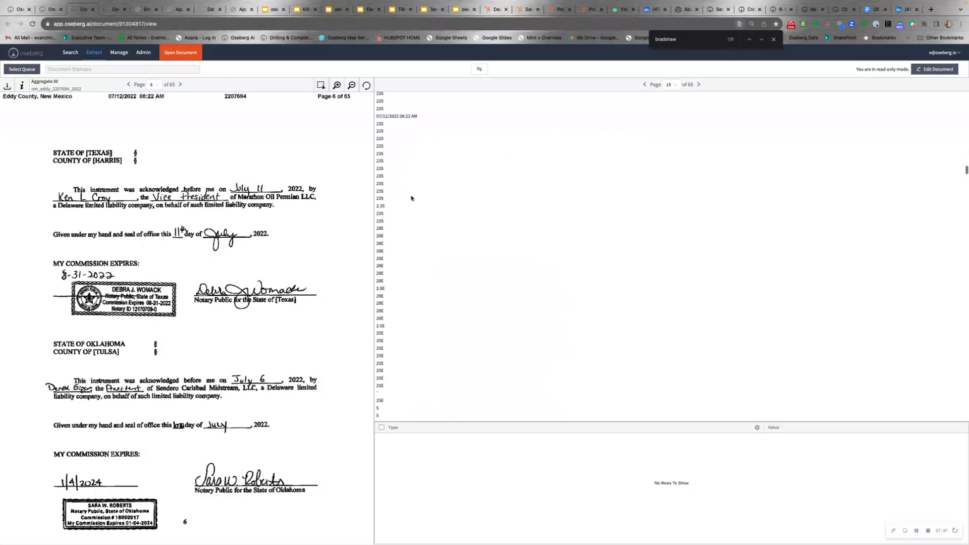
scroll(411, 197, up, 10)
scroll(411, 198, down, 10)
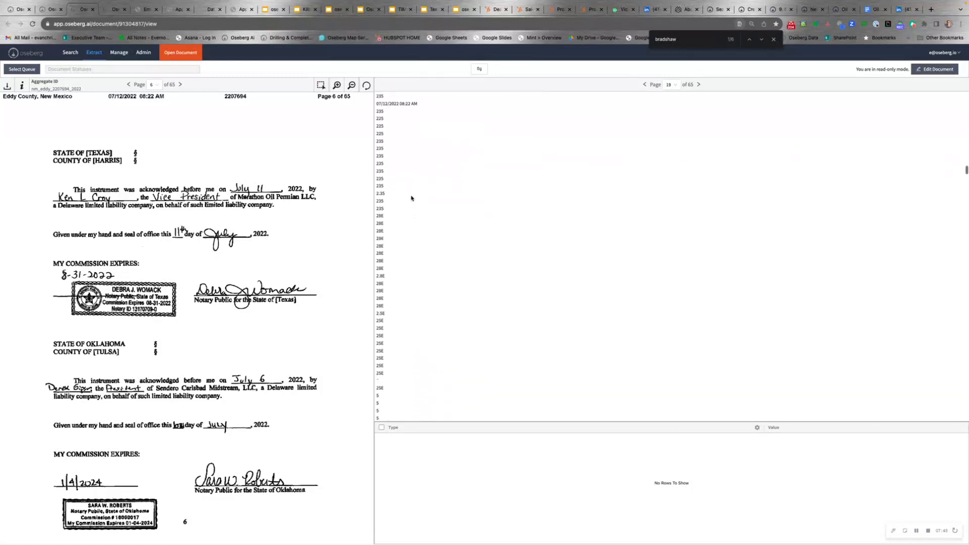
scroll(411, 198, down, 10)
- Jump the scanned Amendment to page 19, then return to the search results
click(154, 84)
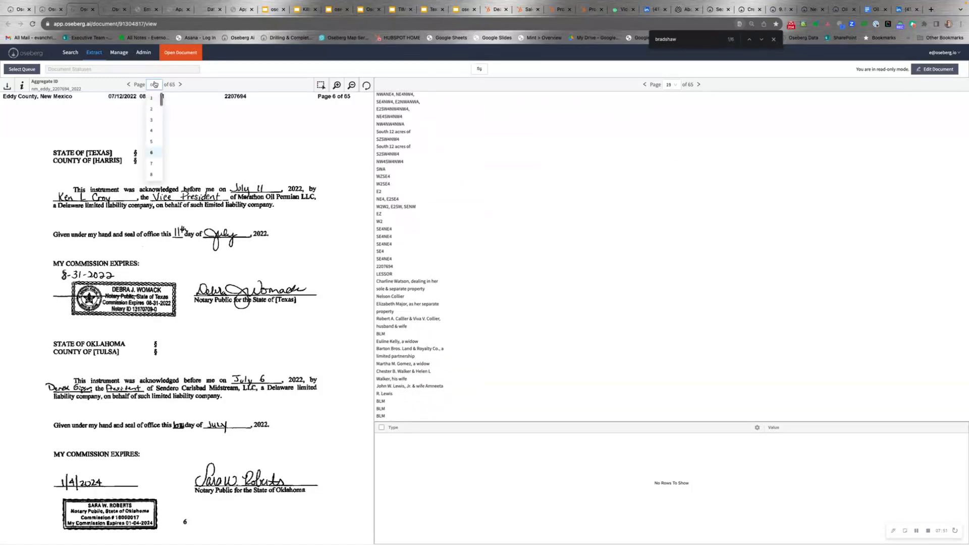
scroll(153, 119, down, 5)
click(152, 118)
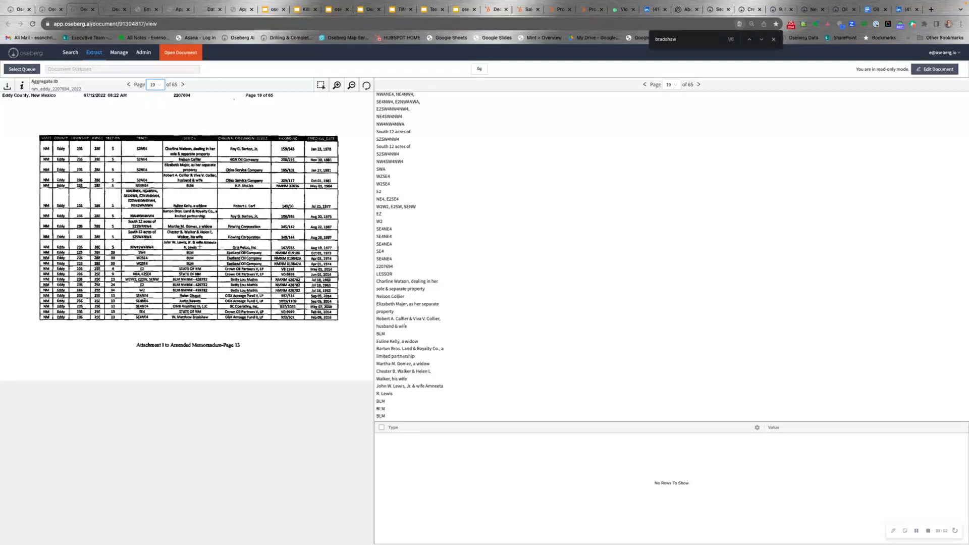
click(19, 9)
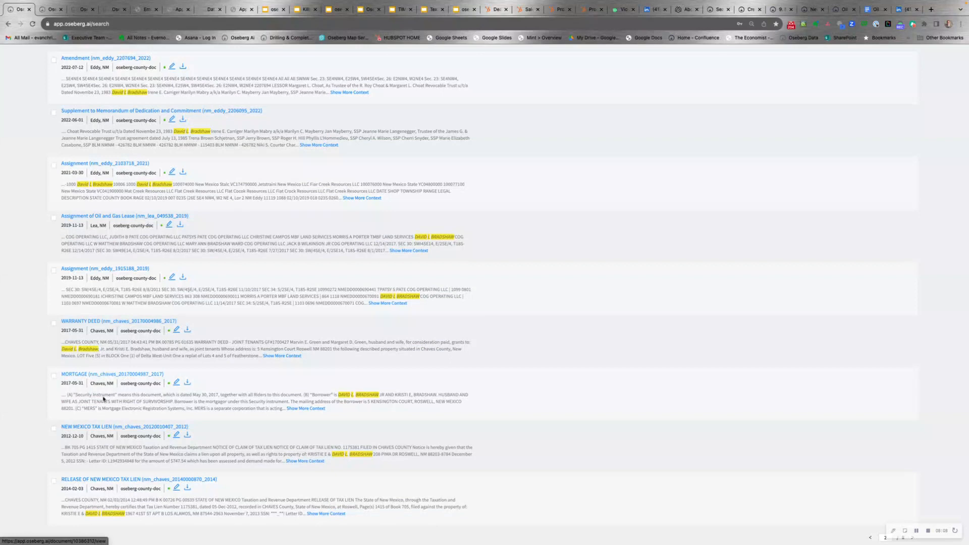
- Open the New Mexico Tax Lien result in a new tab and enlarge its scanned notice
right_click(109, 426)
click(142, 391)
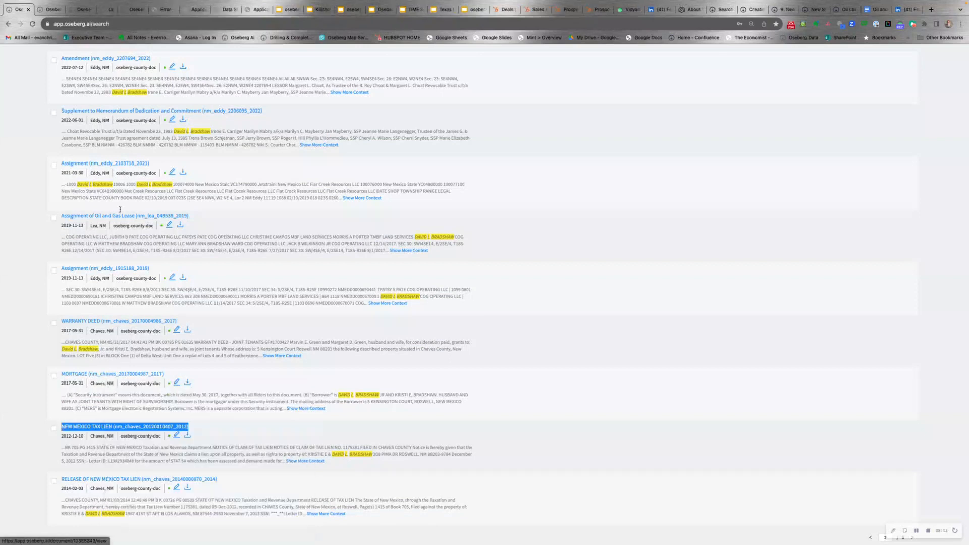
click(107, 33)
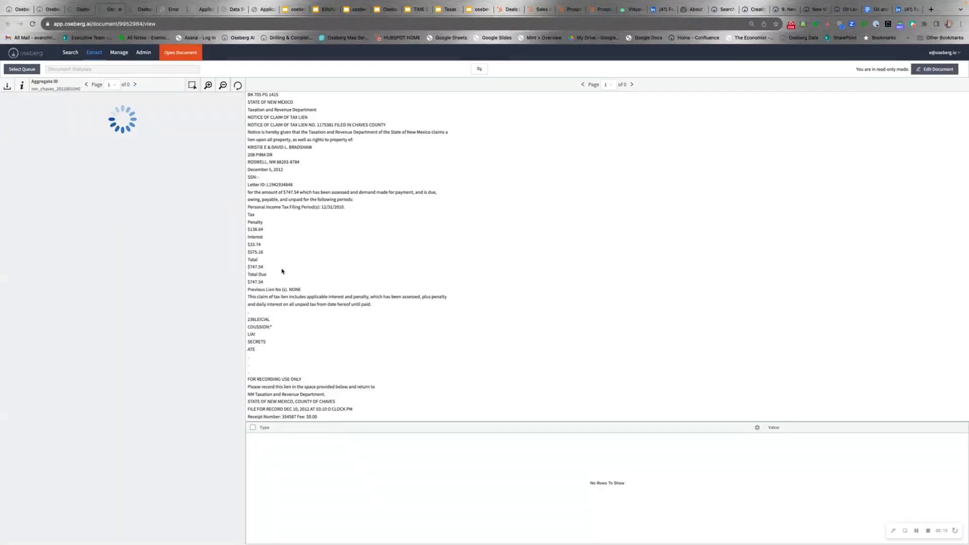
drag(245, 243, 374, 252)
scroll(84, 201, down, 1)
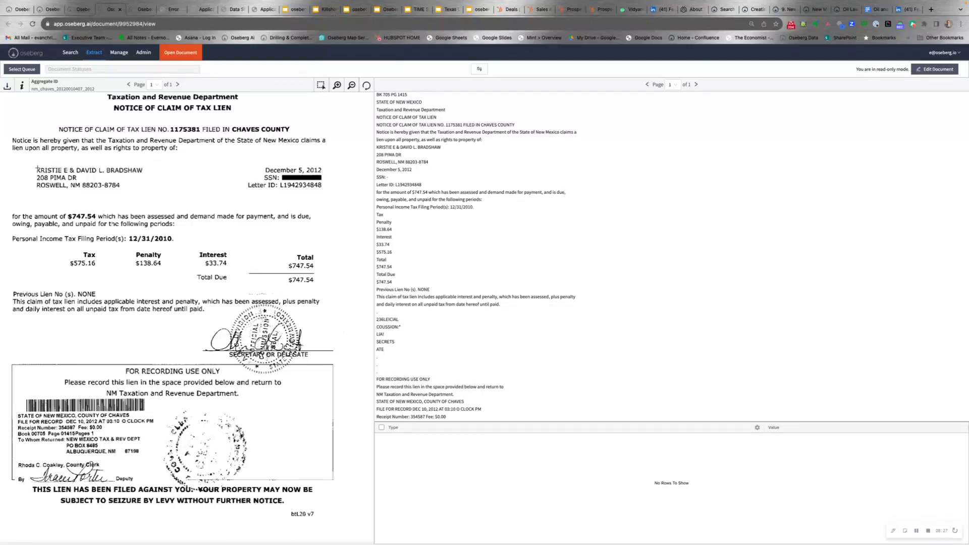
- Select and deselect the first taxpayer name on the lien, then return to the spreadsheet
double_click(66, 171)
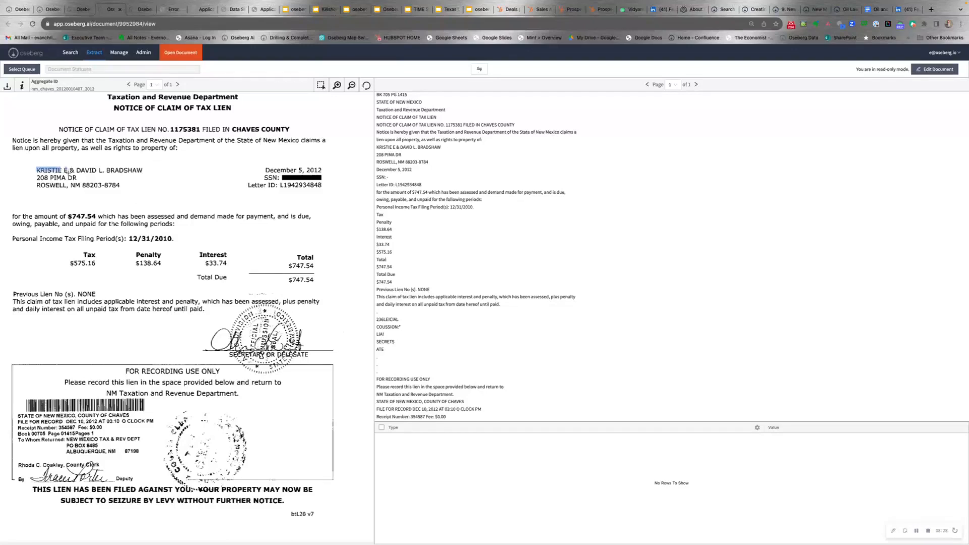
click(85, 197)
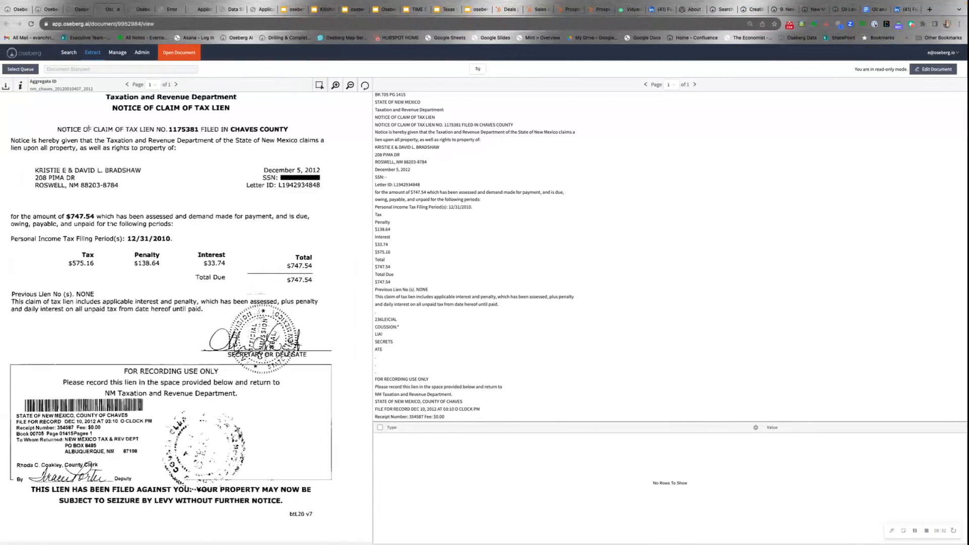
key(ctrl+Left)
key(ctrl+Left)
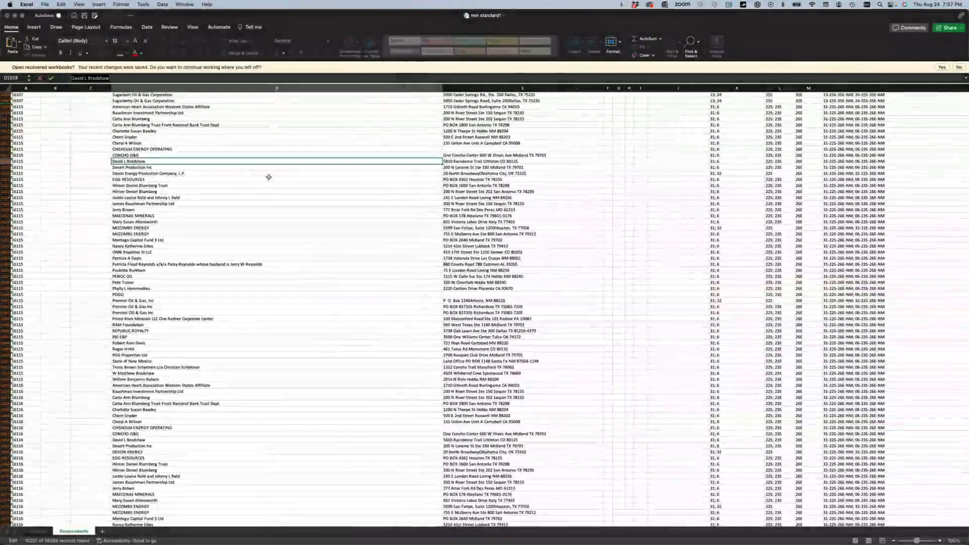
scroll(262, 314, down, 10)
scroll(261, 313, down, 20)
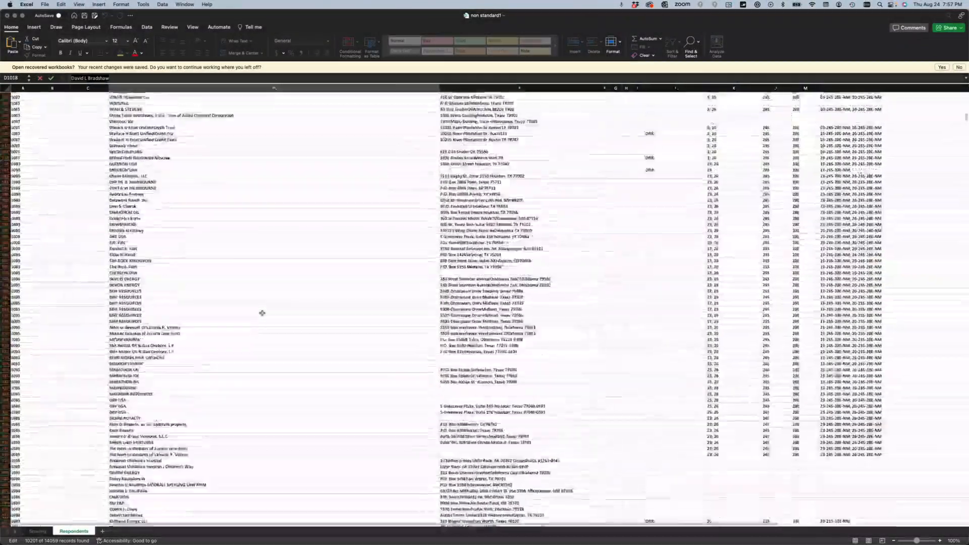
scroll(262, 313, up, 20)
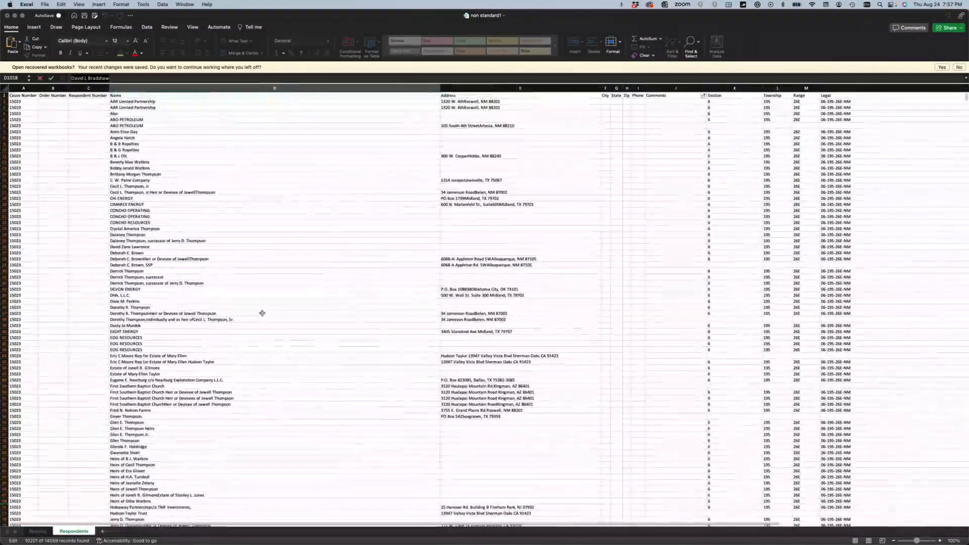
scroll(279, 320, down, 20)
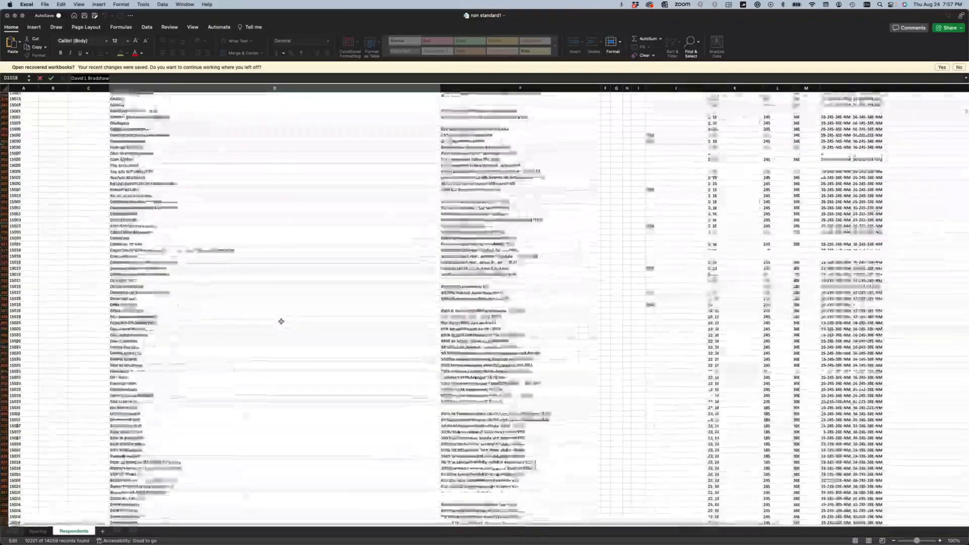
scroll(281, 321, down, 20)
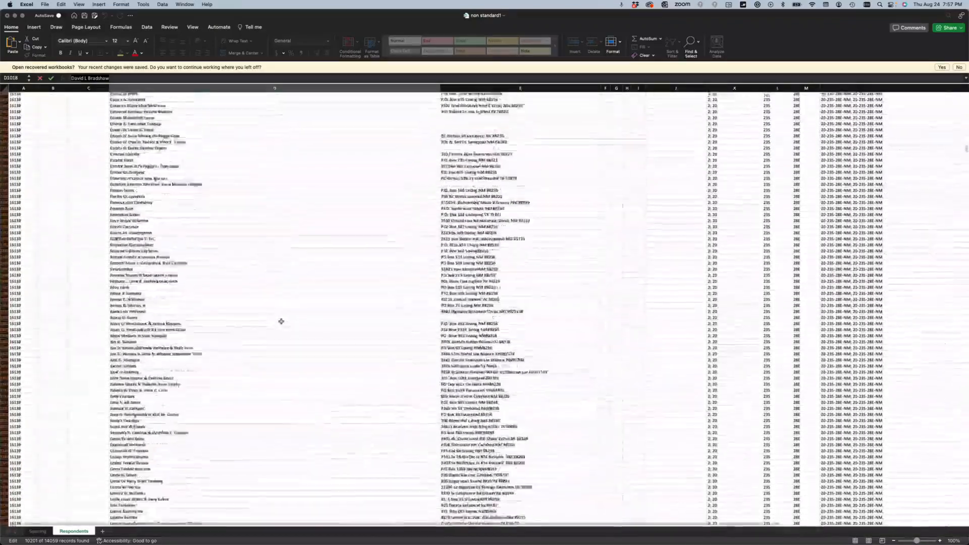
scroll(281, 321, down, 5)
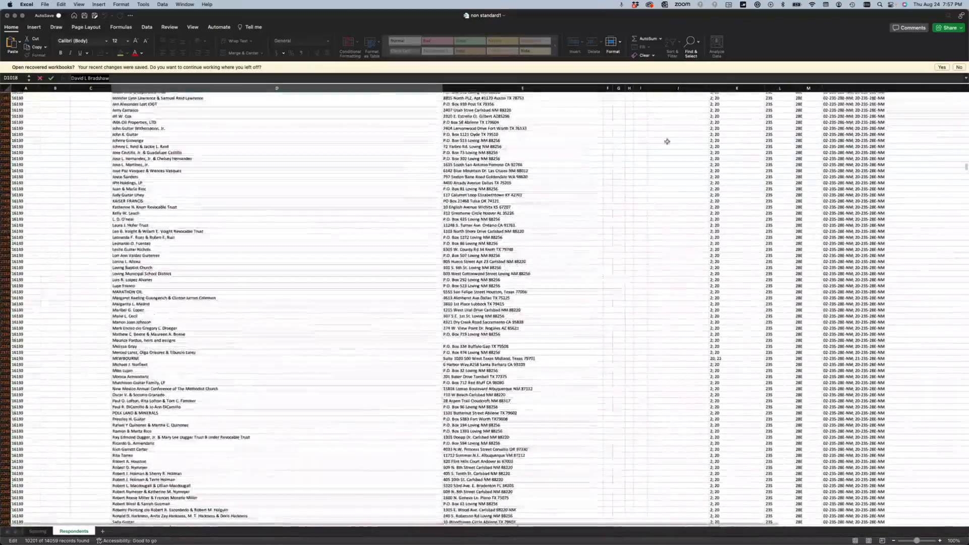
click(677, 88)
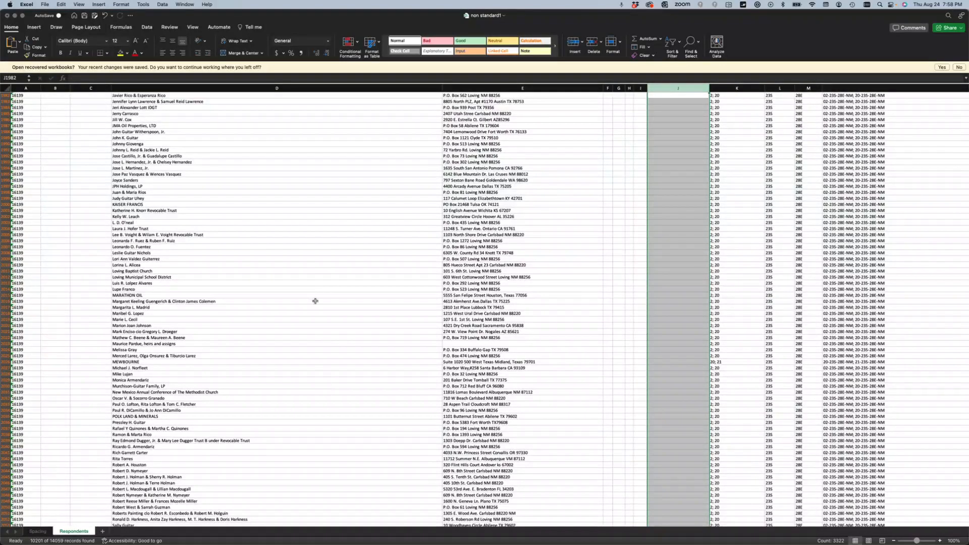
scroll(312, 288, up, 10)
scroll(312, 288, up, 15)
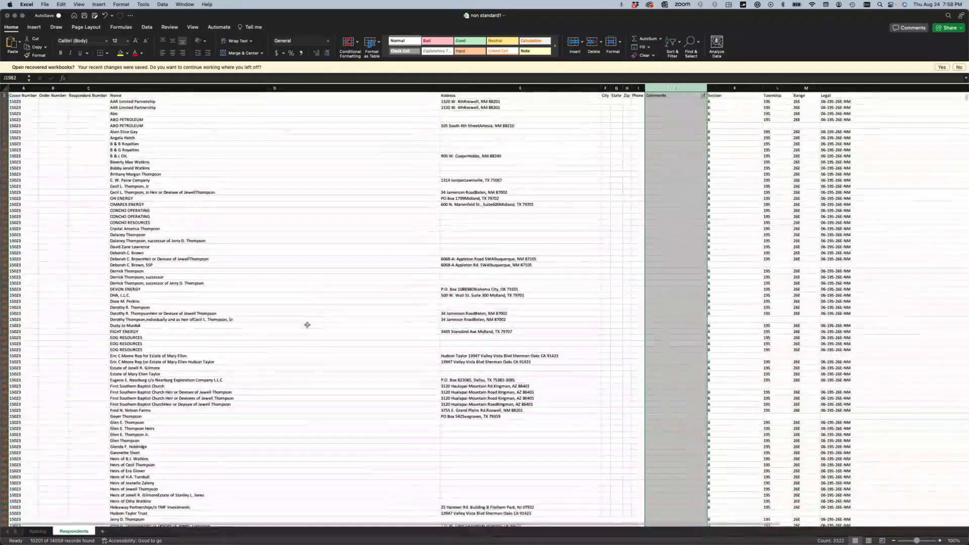
scroll(307, 325, down, 10)
scroll(417, 422, down, 10)
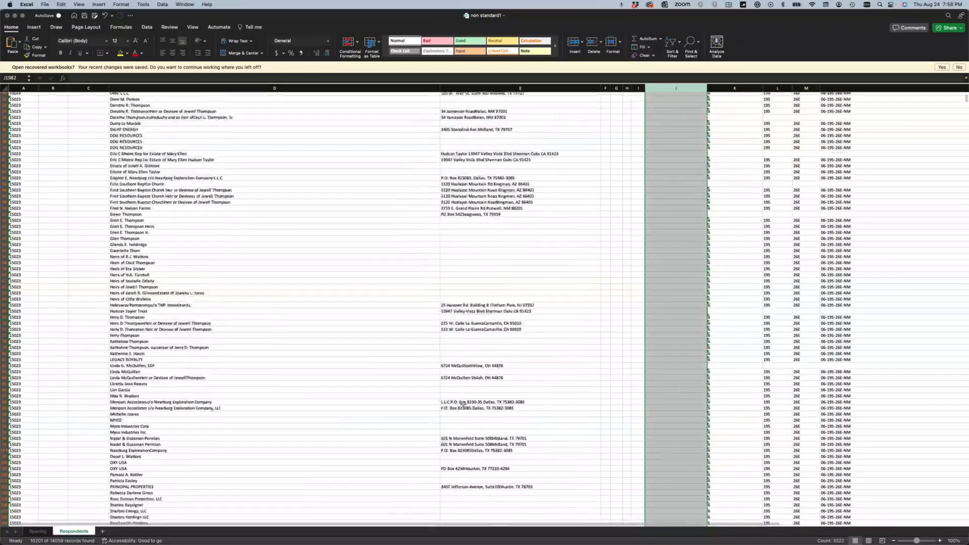
click(471, 367)
scroll(471, 338, down, 10)
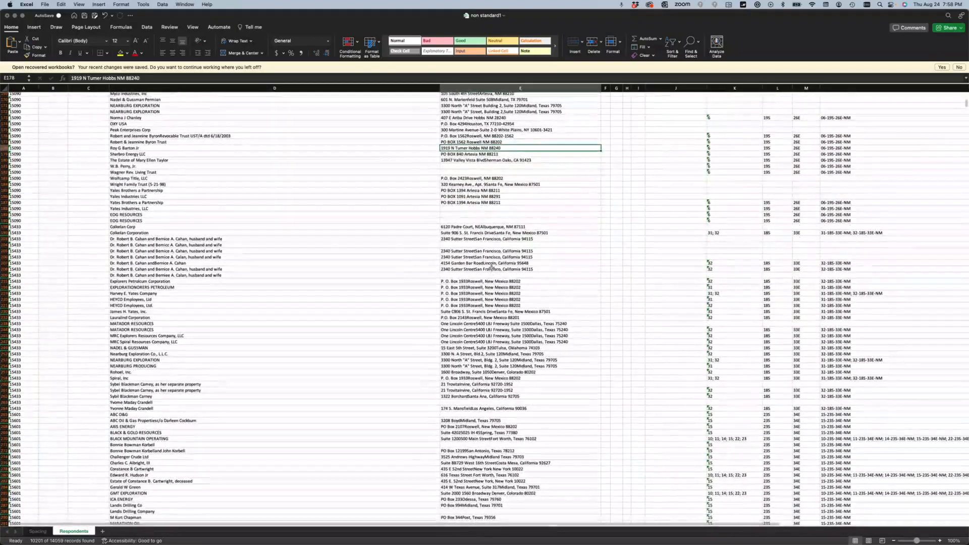
click(491, 265)
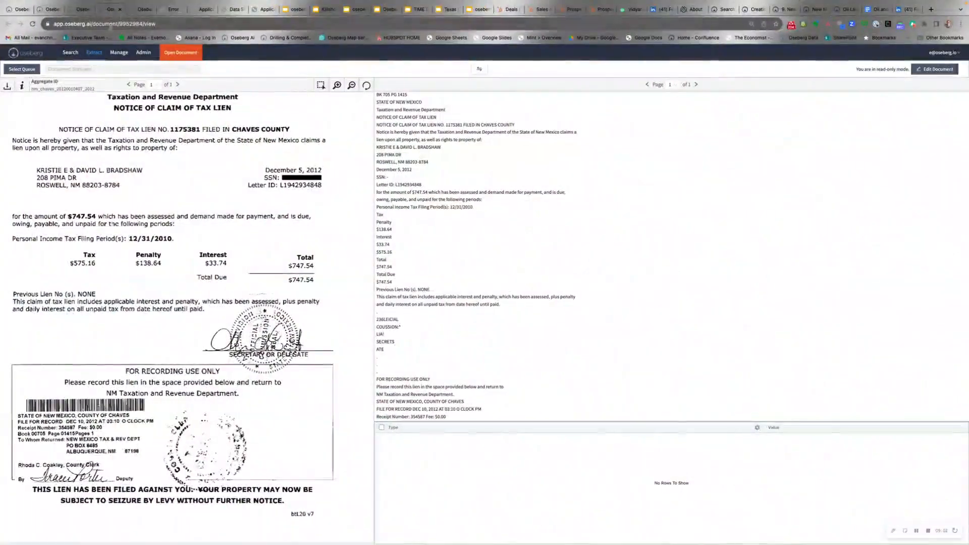
- Switch to the Pooling query results and locate the Operator Alias column filter
click(70, 52)
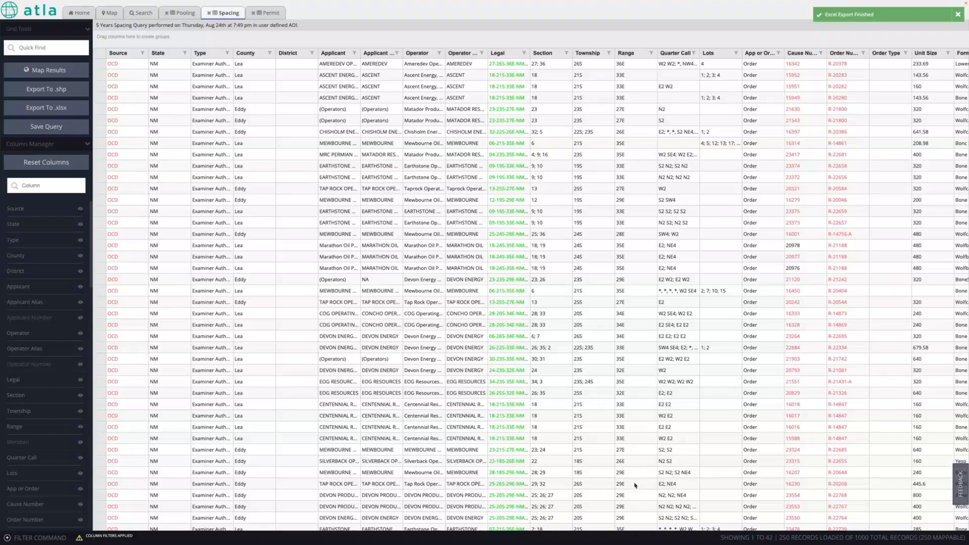
click(184, 11)
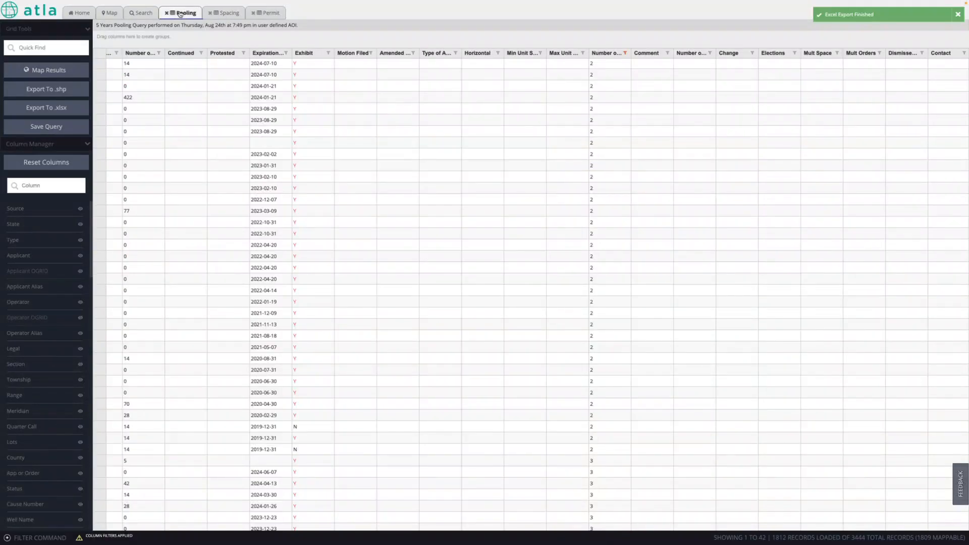
scroll(201, 201, left, 20)
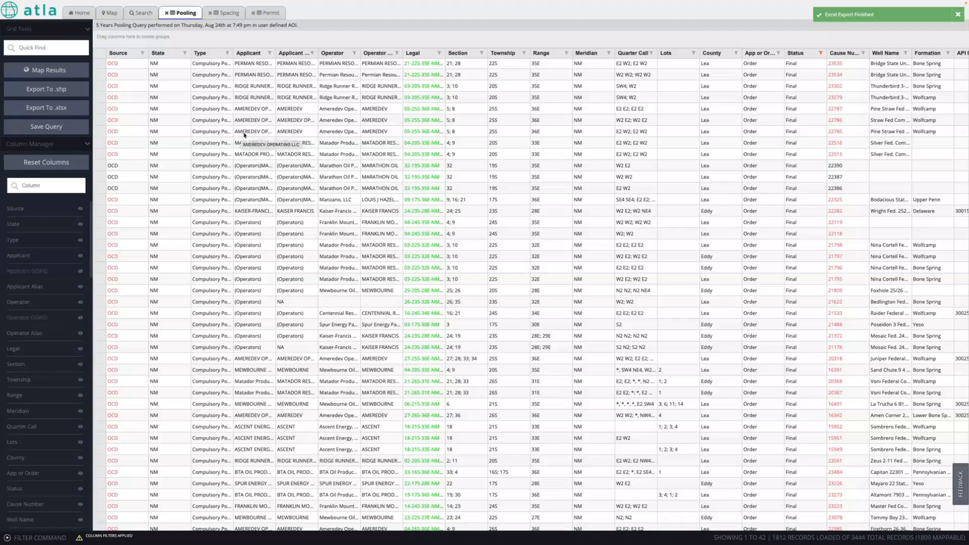
click(355, 52)
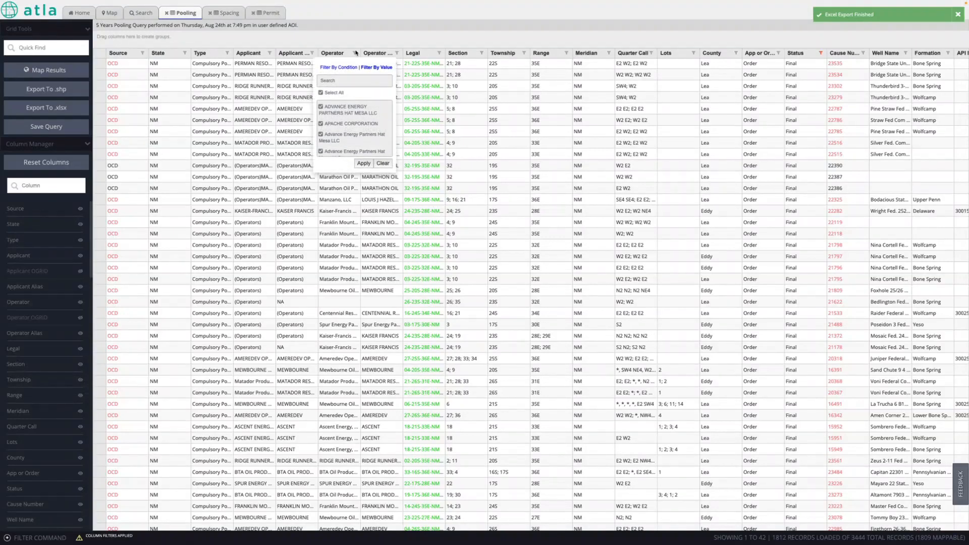
click(397, 53)
- Widen Operator Alias and filter it to MATADOR RESOURCES only
drag(403, 53, 442, 52)
click(436, 52)
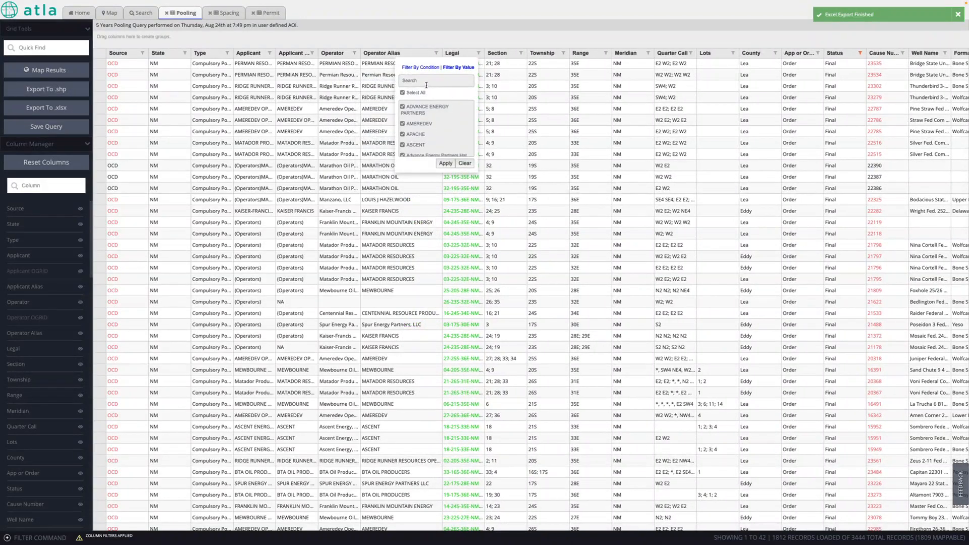
text(mart)
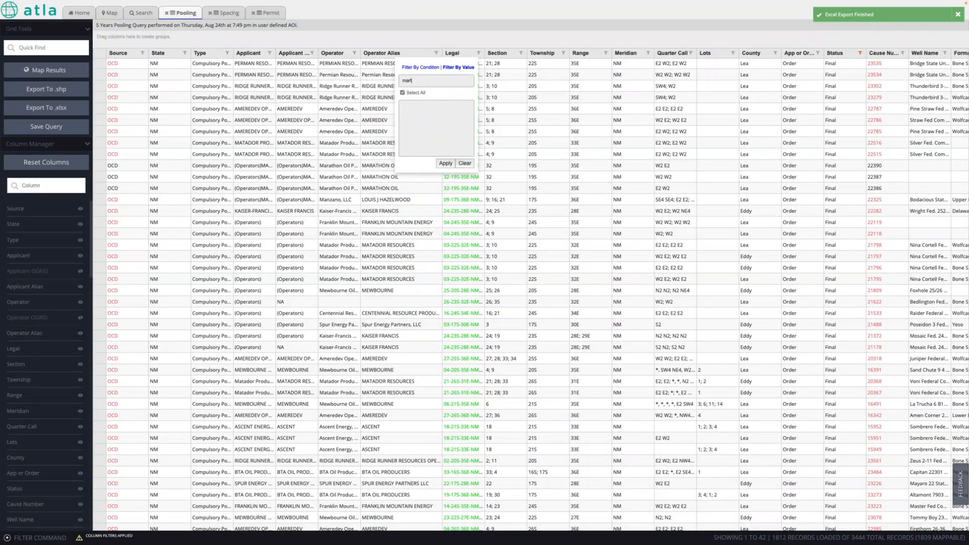
key(BackSpace)
key(BackSpace)
text(t)
click(445, 163)
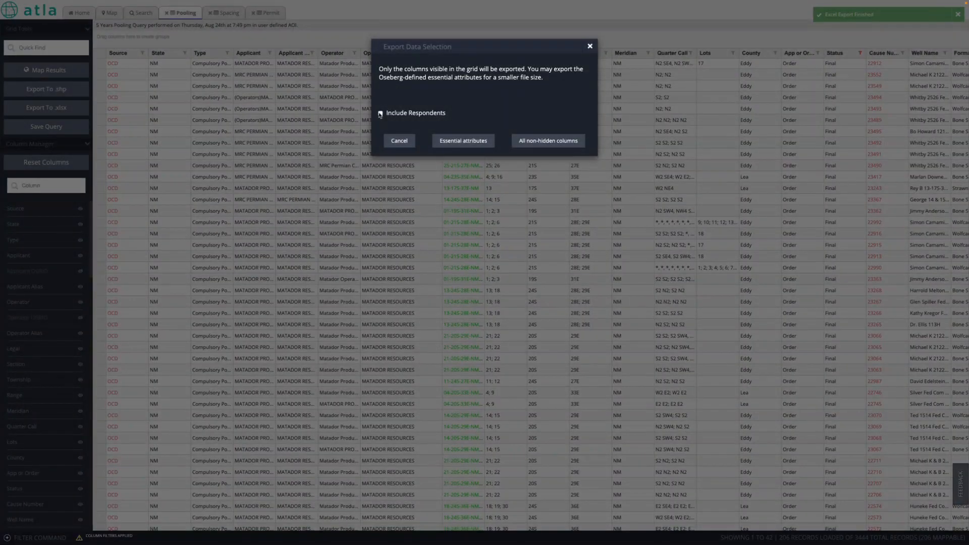
- Export all non-hidden columns with respondents to Downloads as 'matador pooling'
click(547, 141)
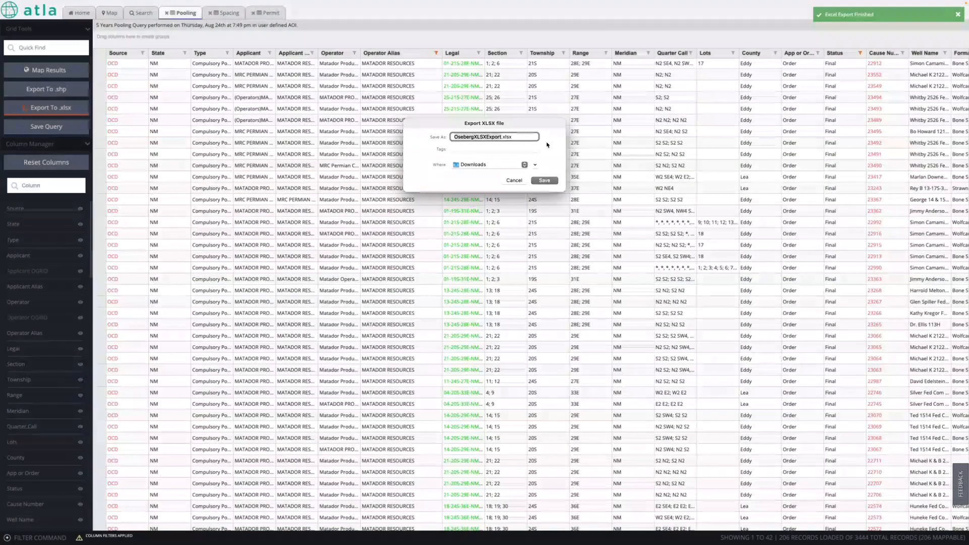
text(mat)
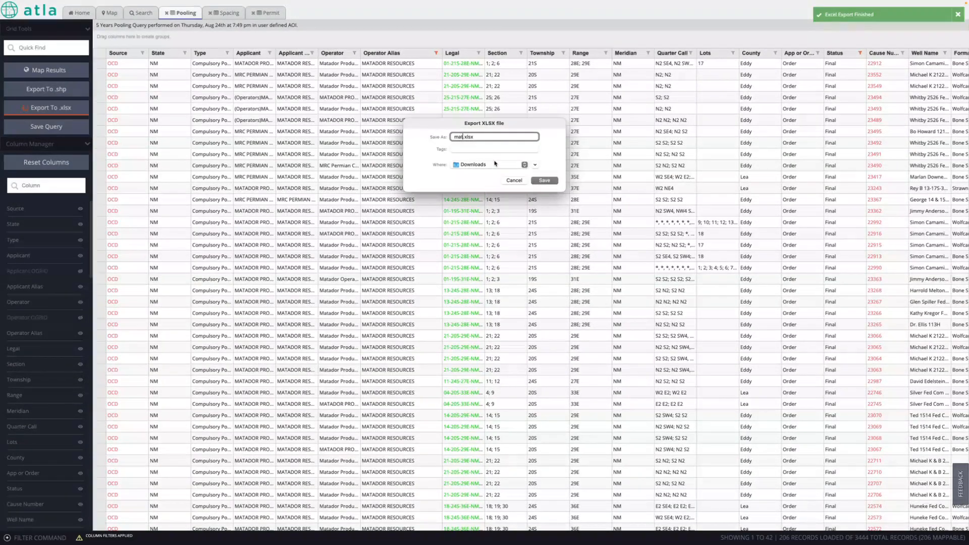
text(ador pooling)
click(544, 180)
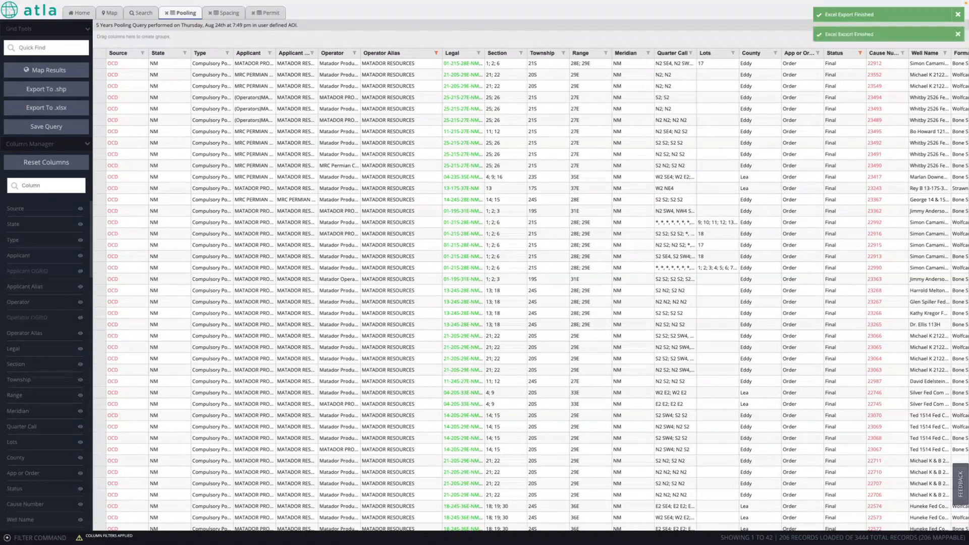
- In the matador pooling workbook, auto-fit all Respondents sheet columns and select the Comments column
key(ctrl+Left)
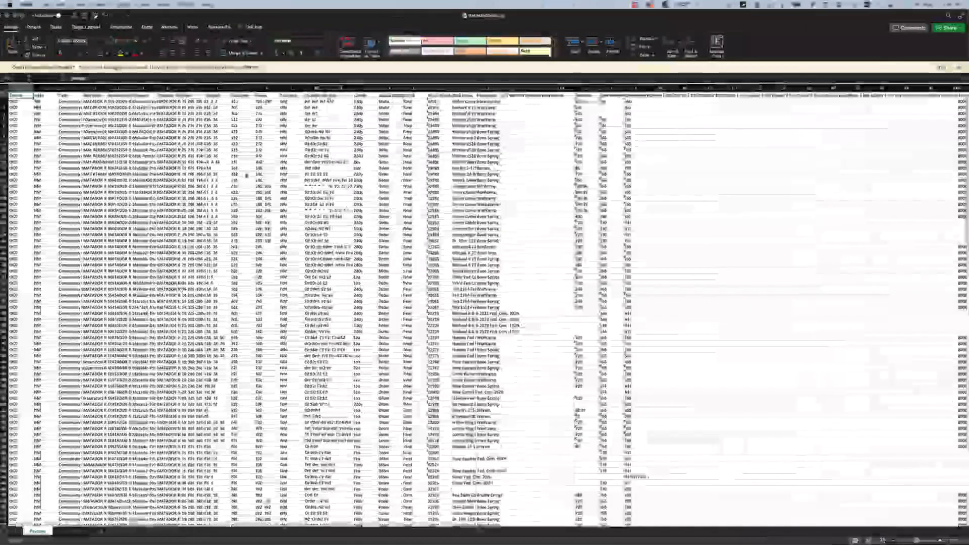
click(73, 532)
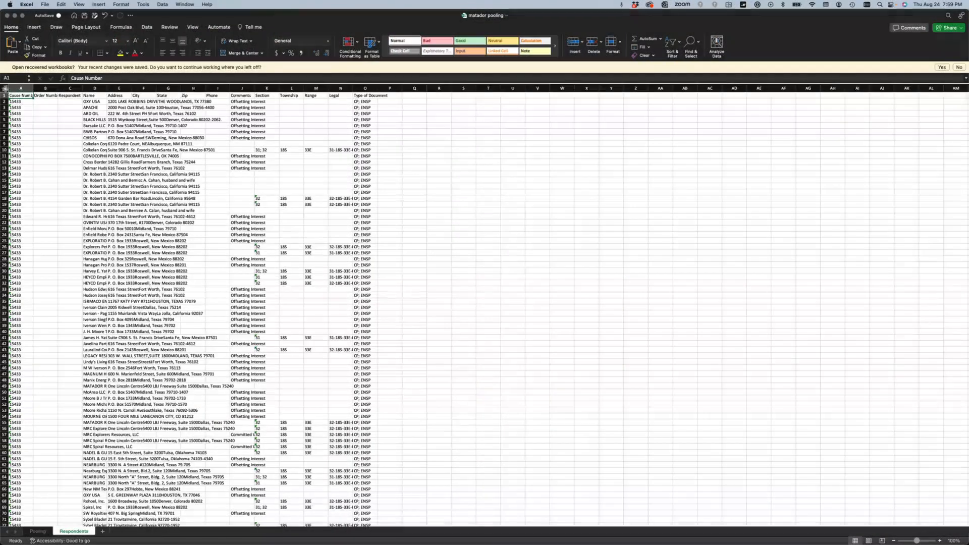
click(4, 89)
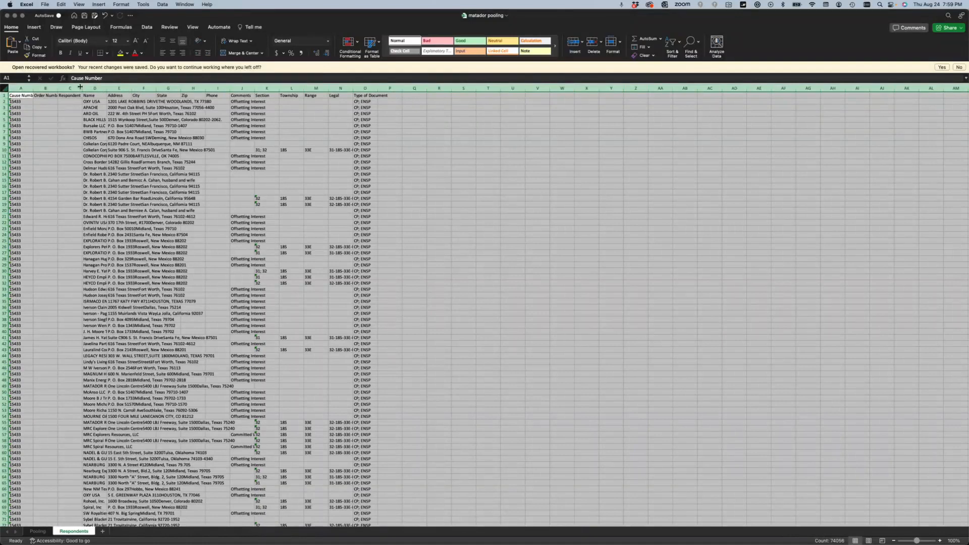
double_click(107, 88)
click(491, 221)
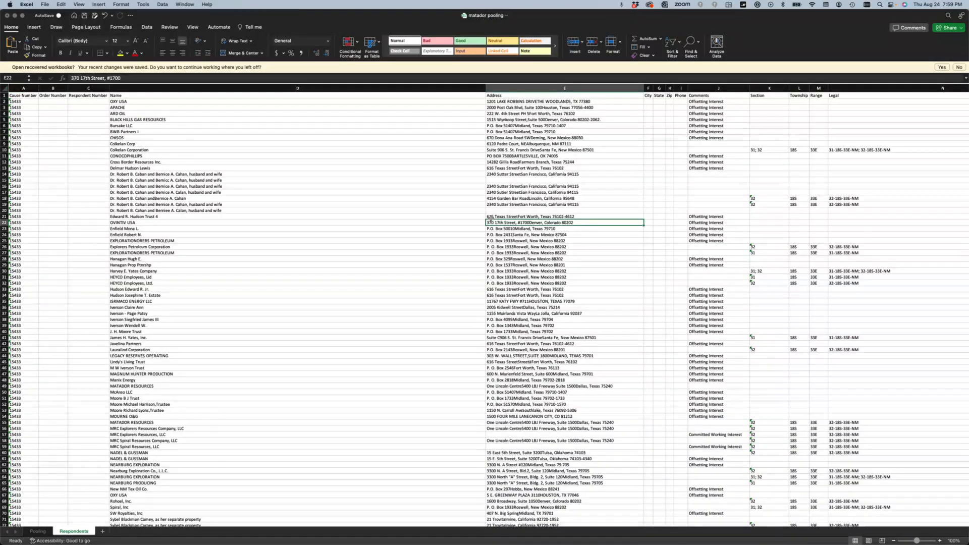
click(715, 89)
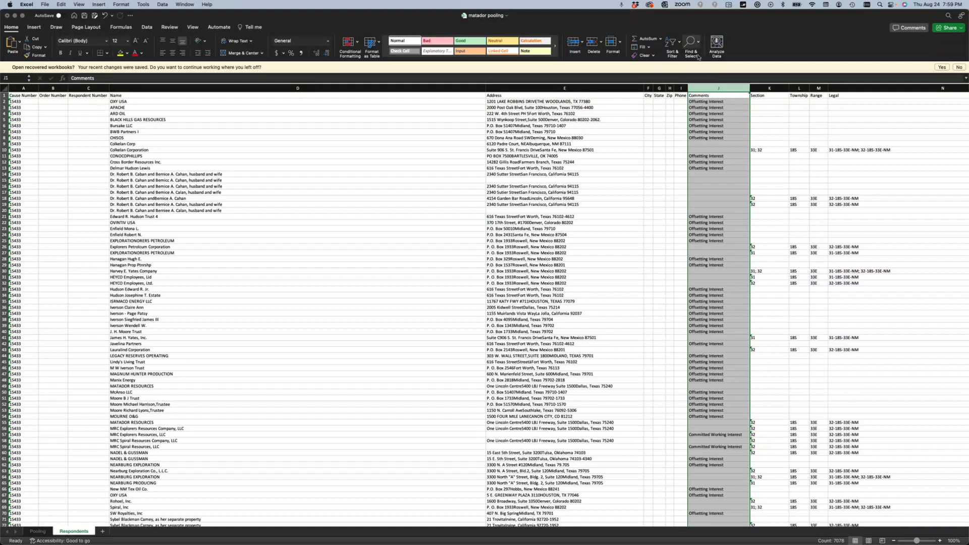
- Turn on filtering and hide the Committed, Uncommitted and plain Working Interest comment rows
click(671, 46)
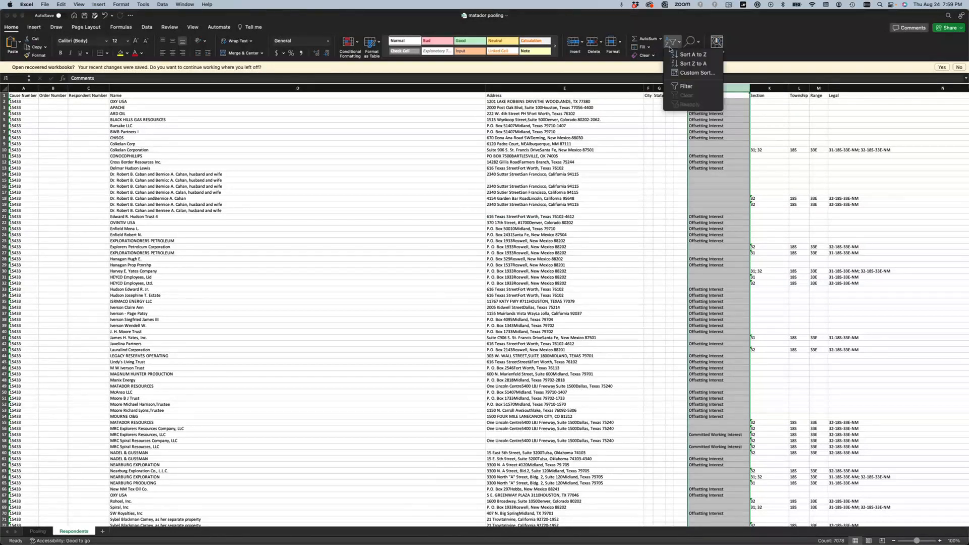
click(682, 85)
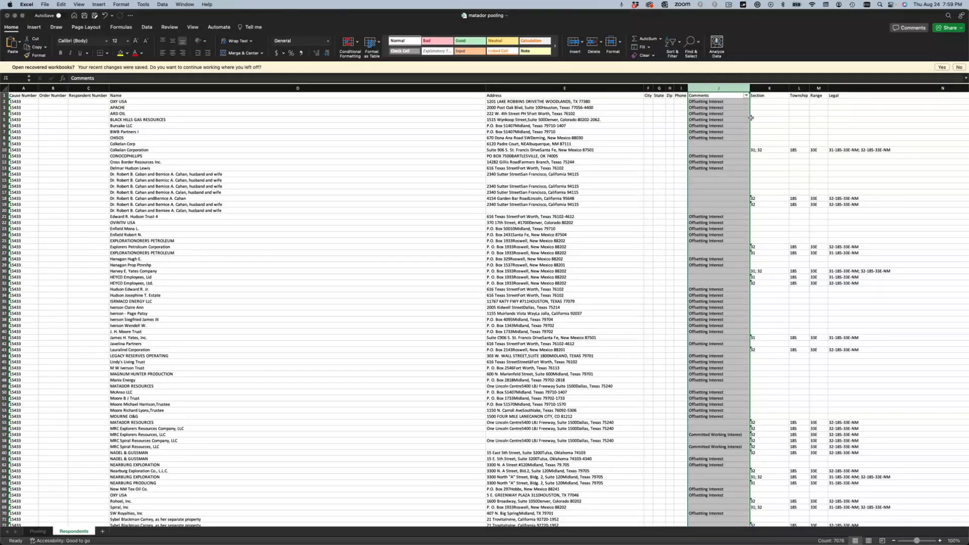
click(746, 96)
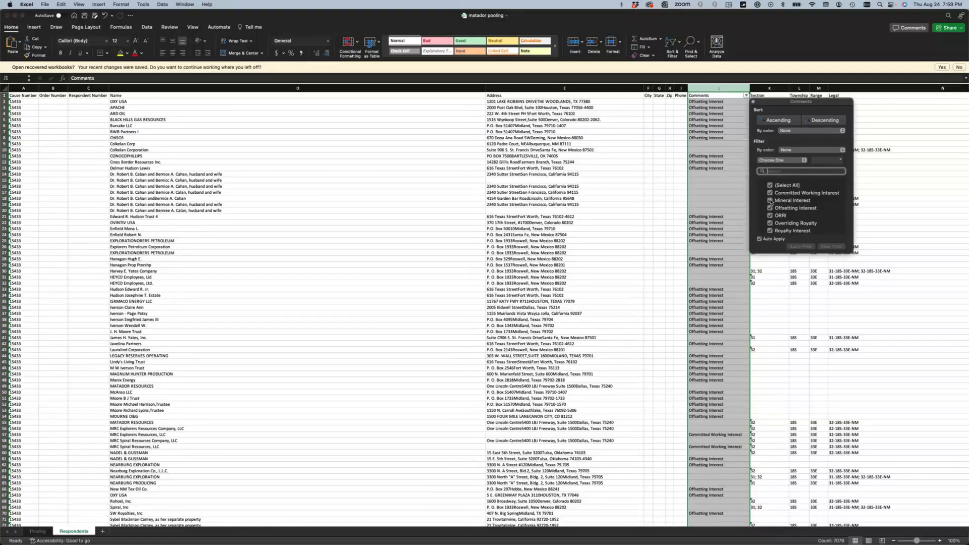
click(768, 190)
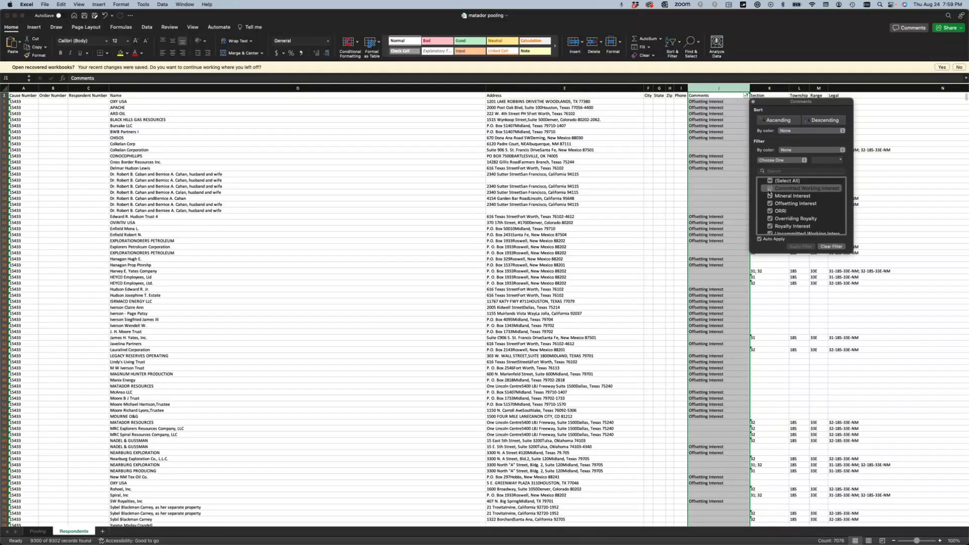
scroll(771, 227, down, 2)
click(770, 219)
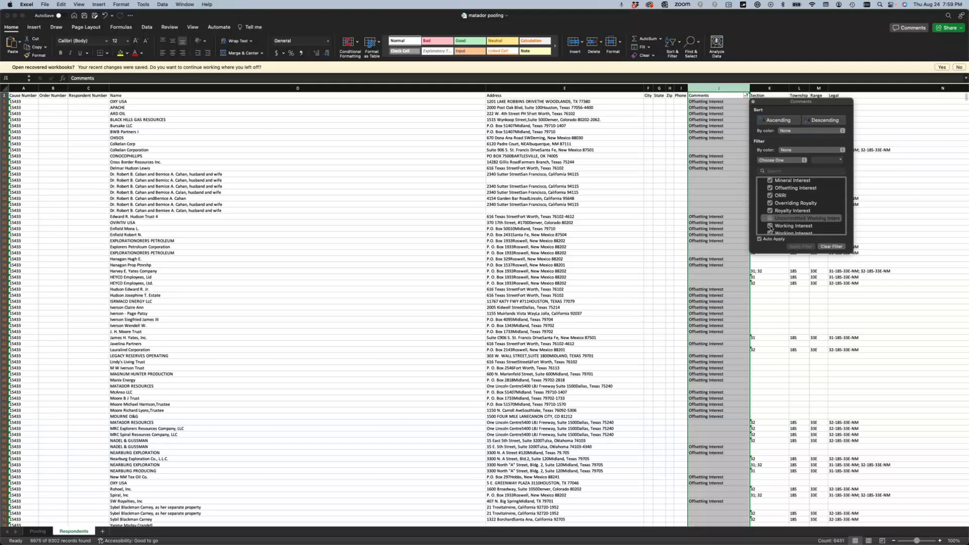
click(770, 227)
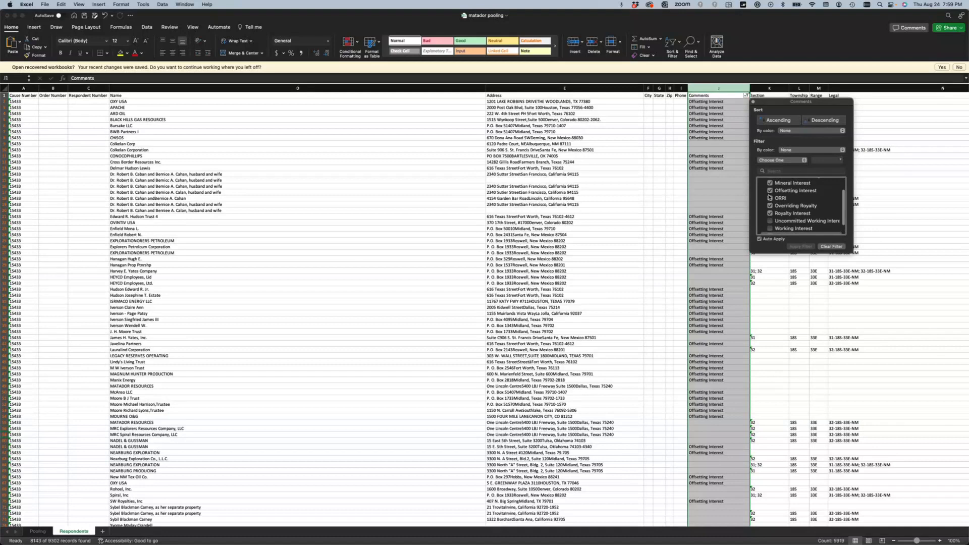
scroll(769, 198, up, 2)
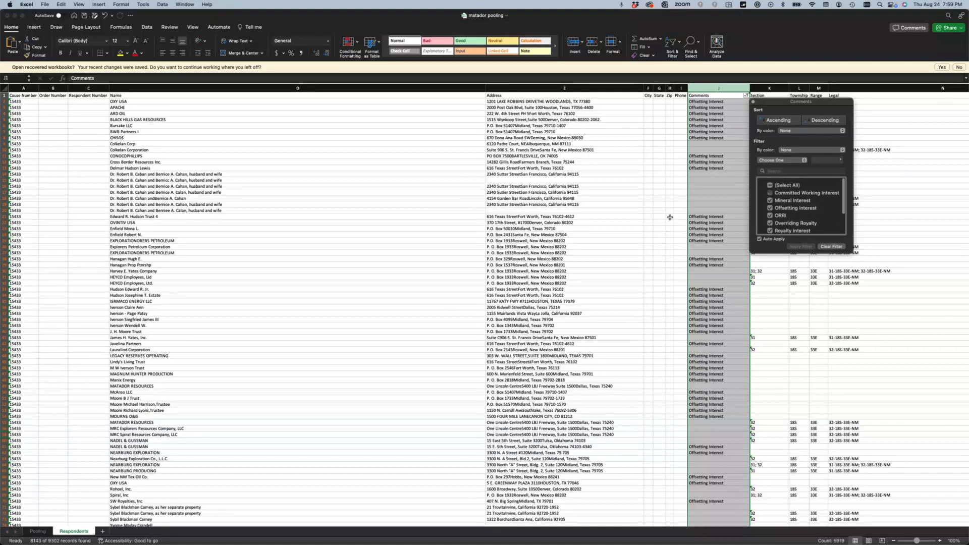
click(595, 206)
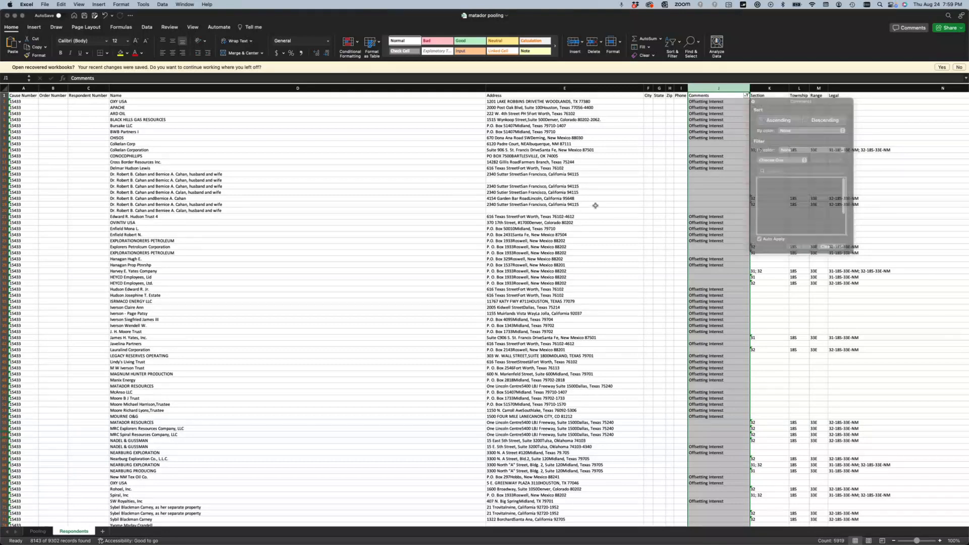
- Also exclude the Offsetting Interest rows, leaving 8098 of 9302 records
click(472, 225)
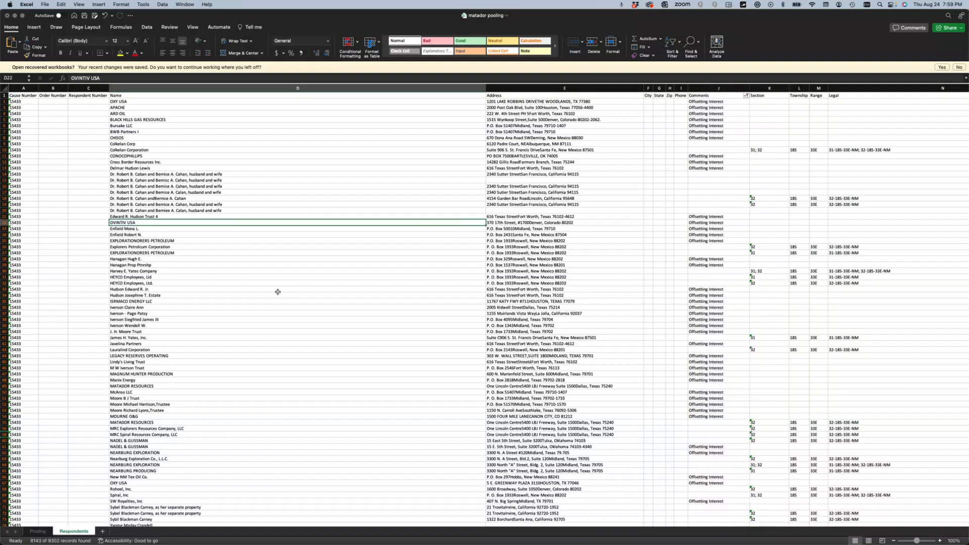
scroll(278, 292, down, 12)
scroll(396, 363, down, 6)
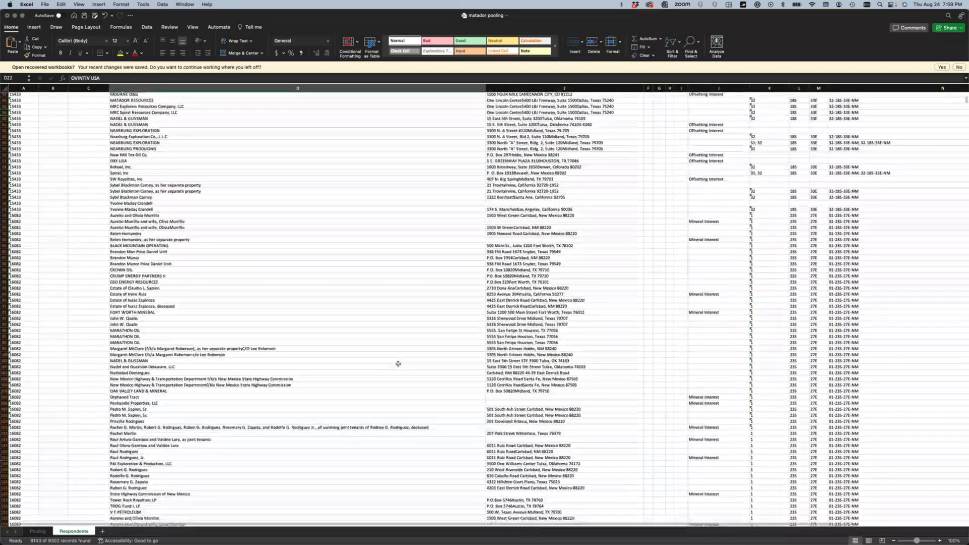
scroll(478, 275, down, 20)
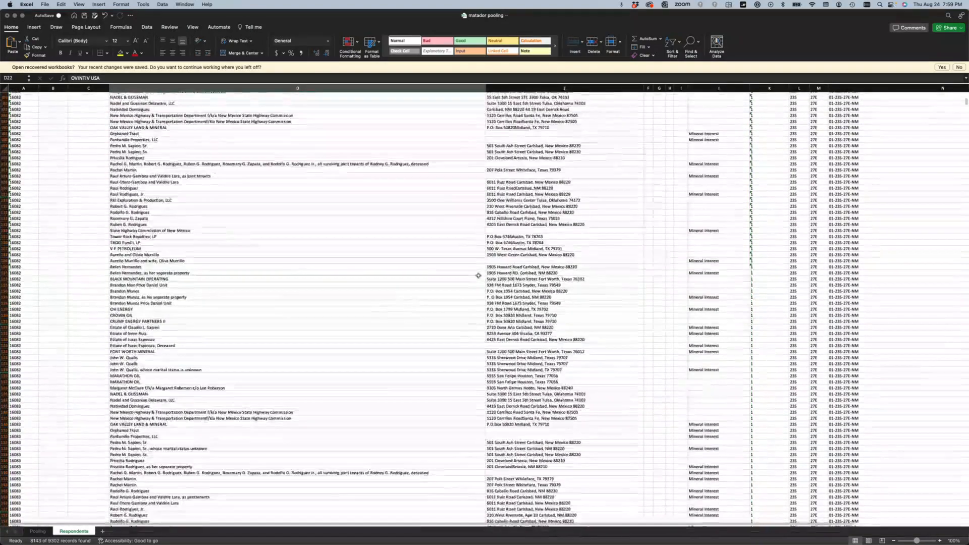
scroll(474, 282, up, 5)
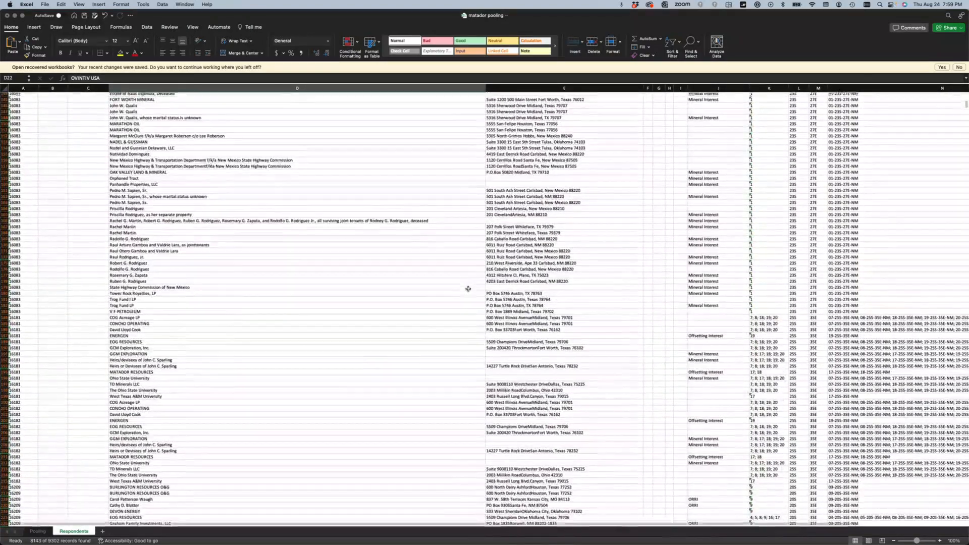
scroll(468, 288, up, 20)
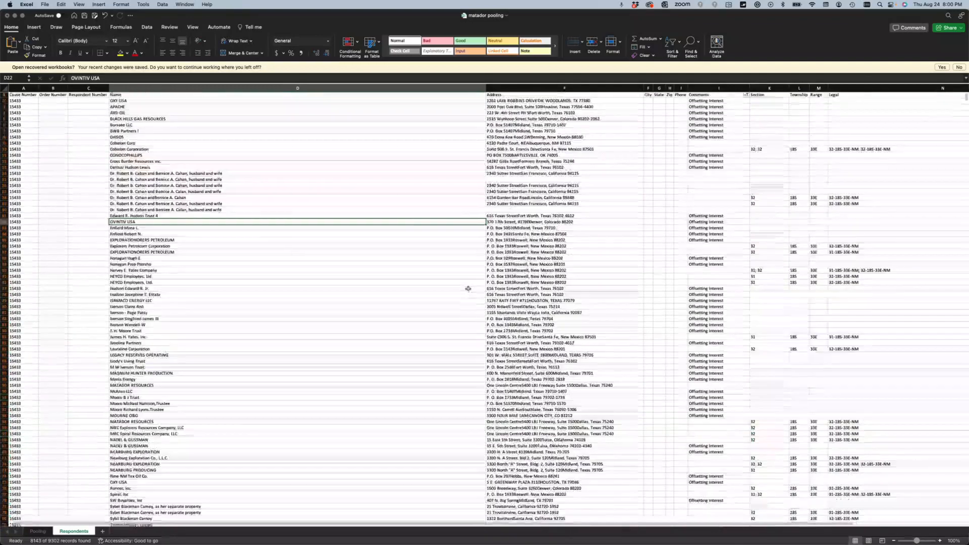
click(747, 95)
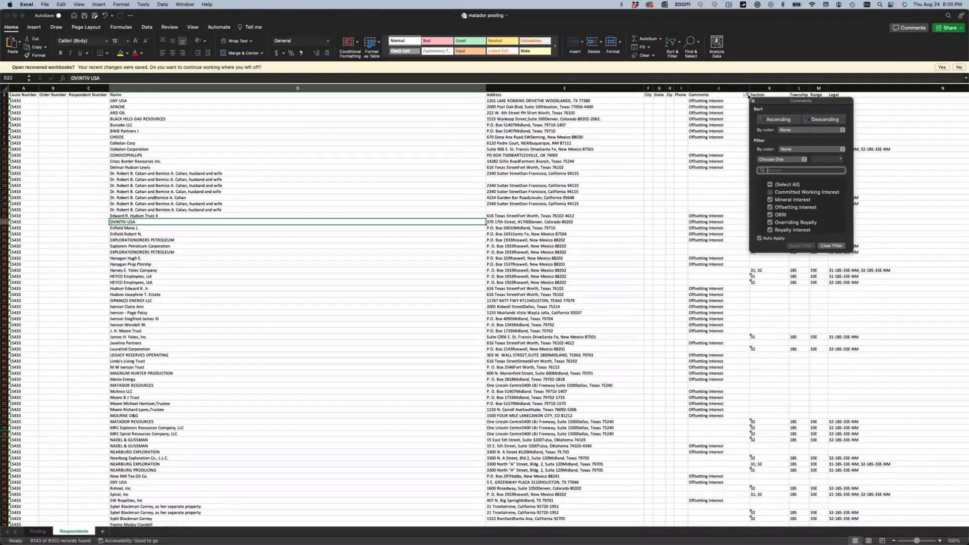
click(770, 206)
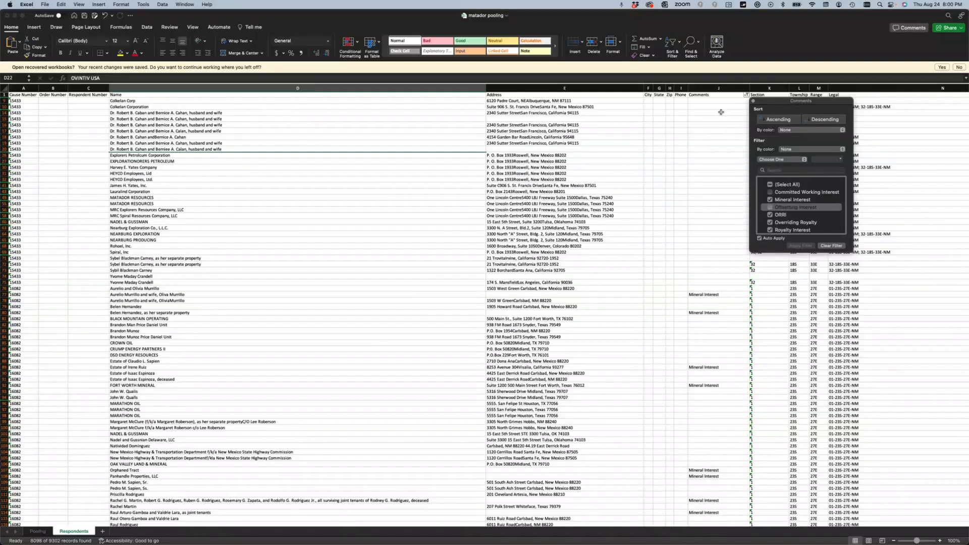
click(704, 88)
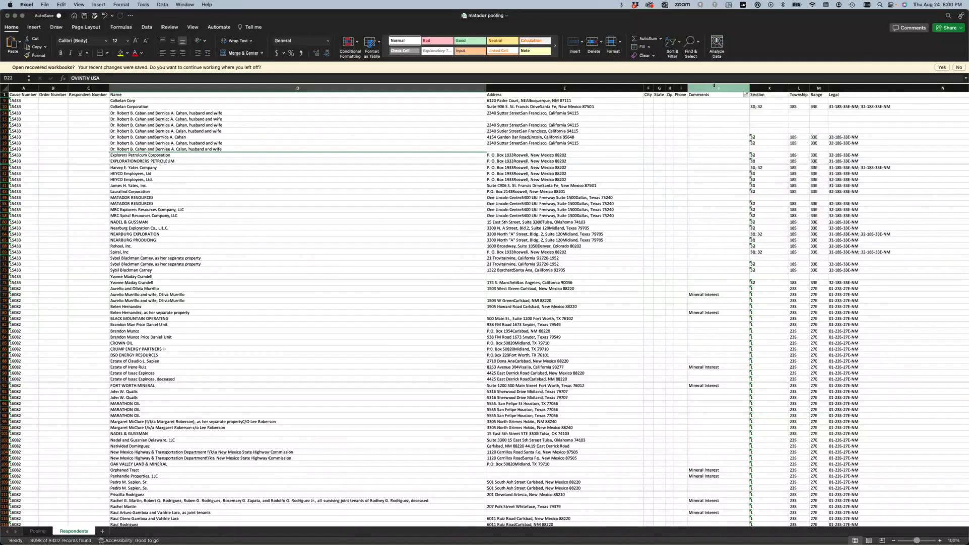
- Scroll down the filtered Respondents list toward row 257
click(713, 88)
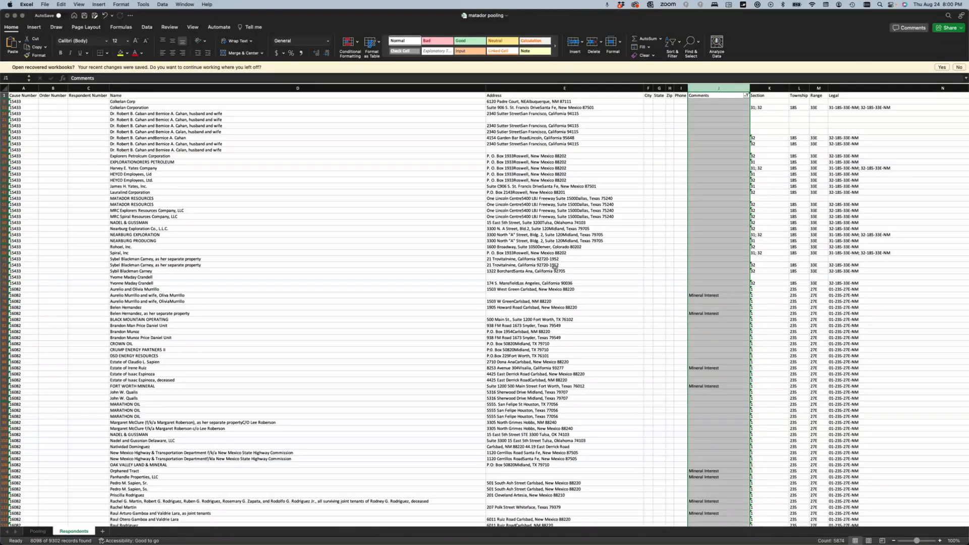
click(491, 233)
scroll(491, 233, down, 15)
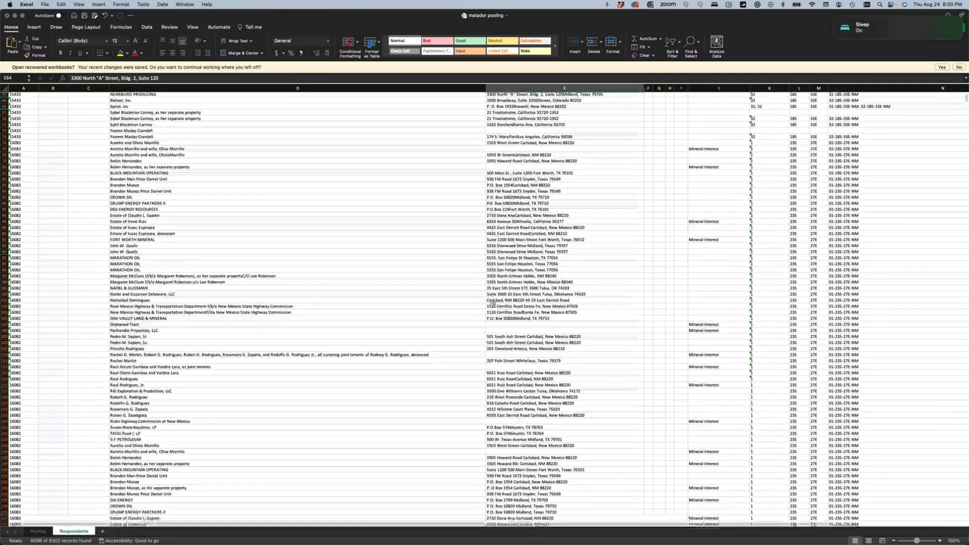
scroll(491, 303, down, 20)
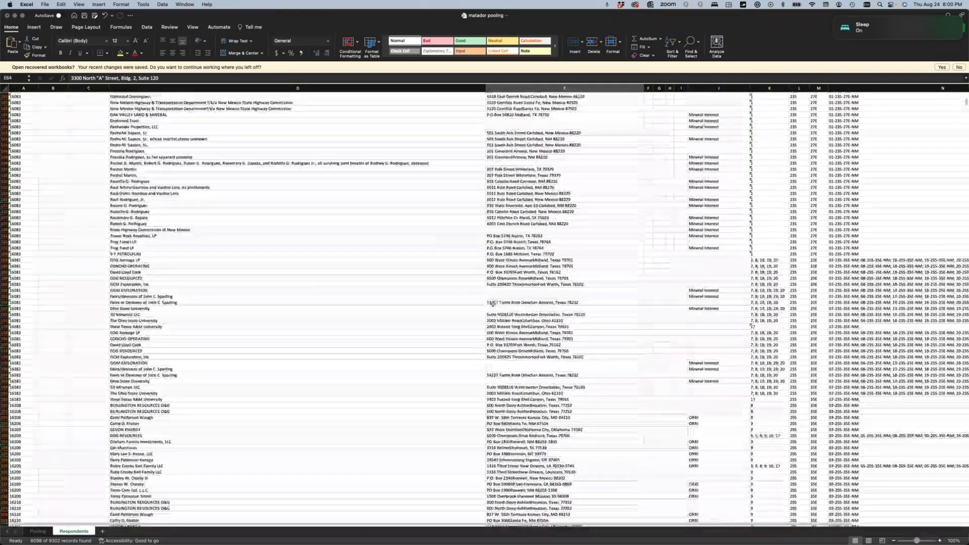
scroll(491, 303, down, 6)
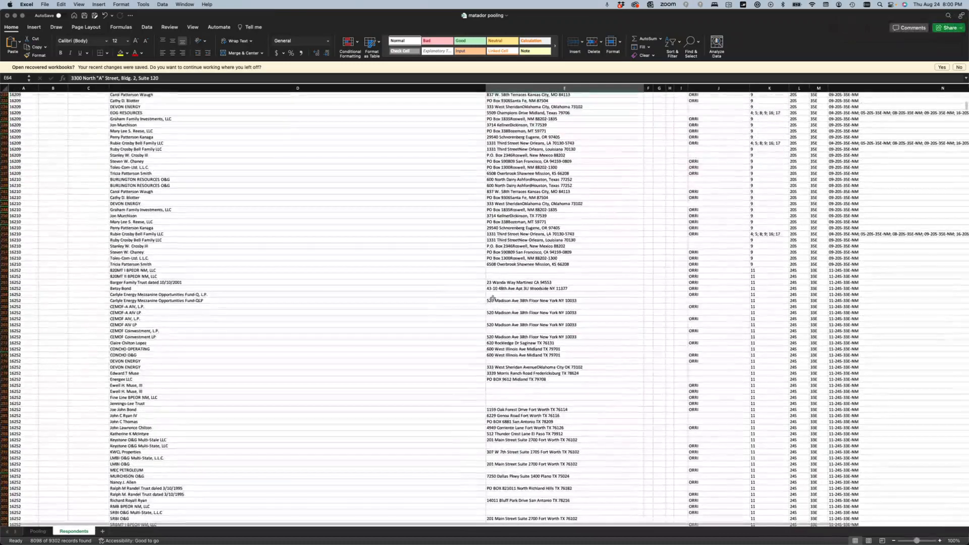
- Copy the respondent name from cell D257 and switch to the browser
click(522, 252)
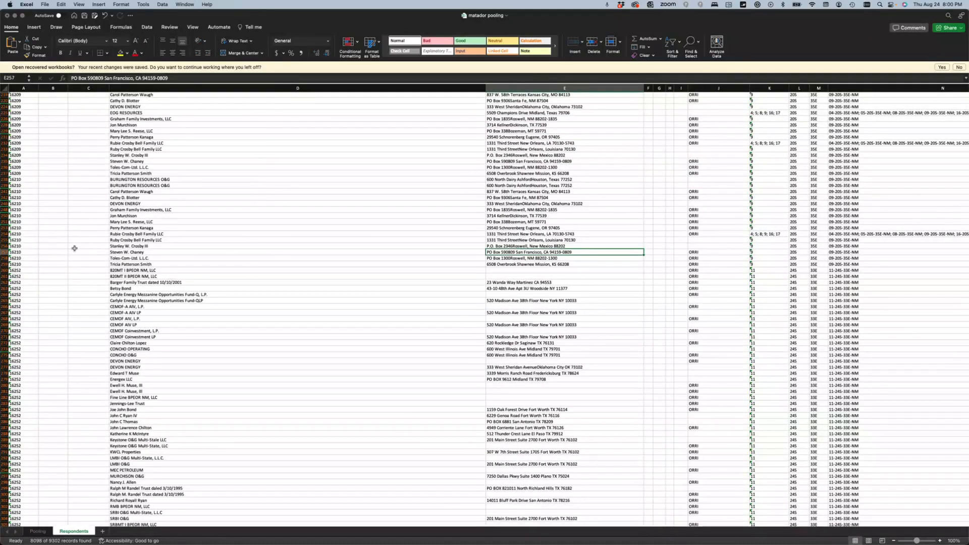
click(5, 251)
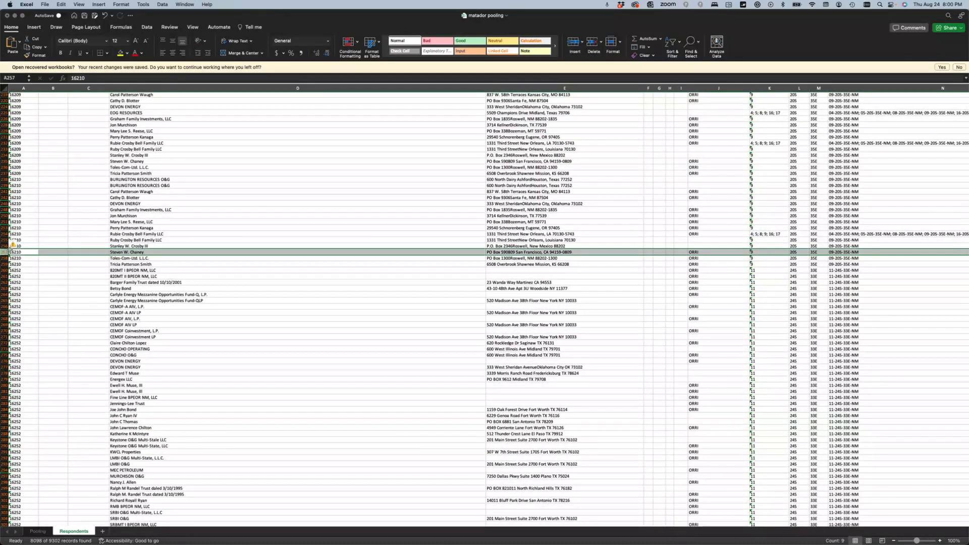
click(132, 252)
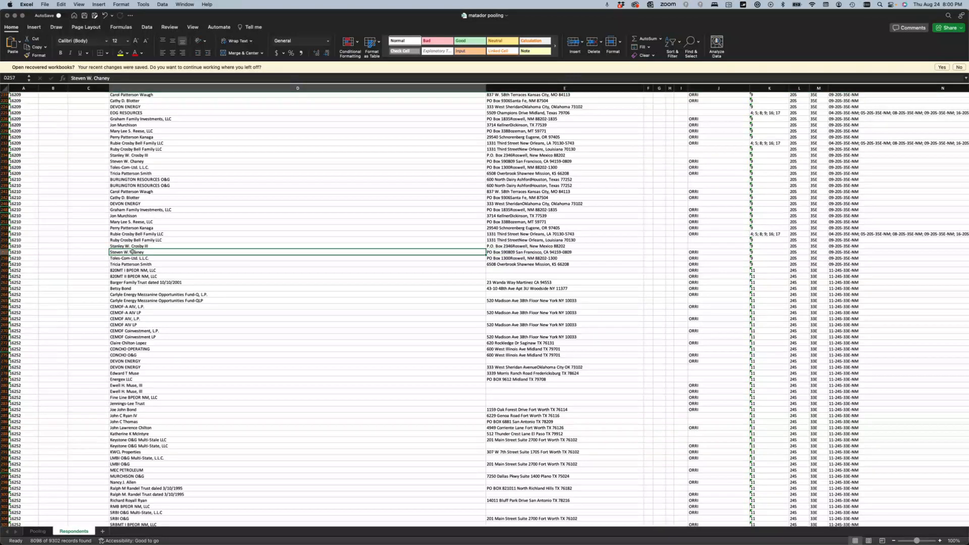
click(83, 79)
right_click(84, 78)
click(93, 89)
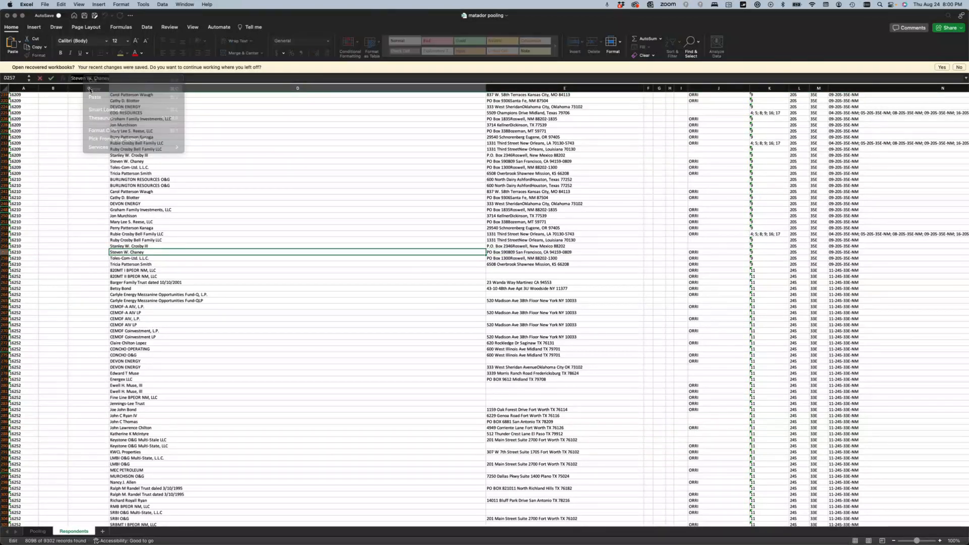
key(ctrl+Right)
key(ctrl+Right)
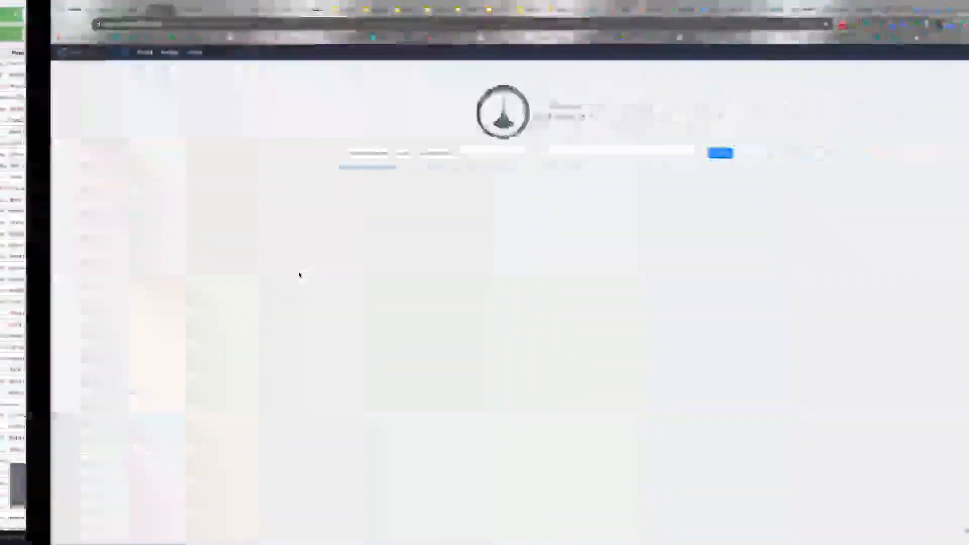
- Search Oseberg full text for the pasted respondent name, limited to state NM
click(332, 167)
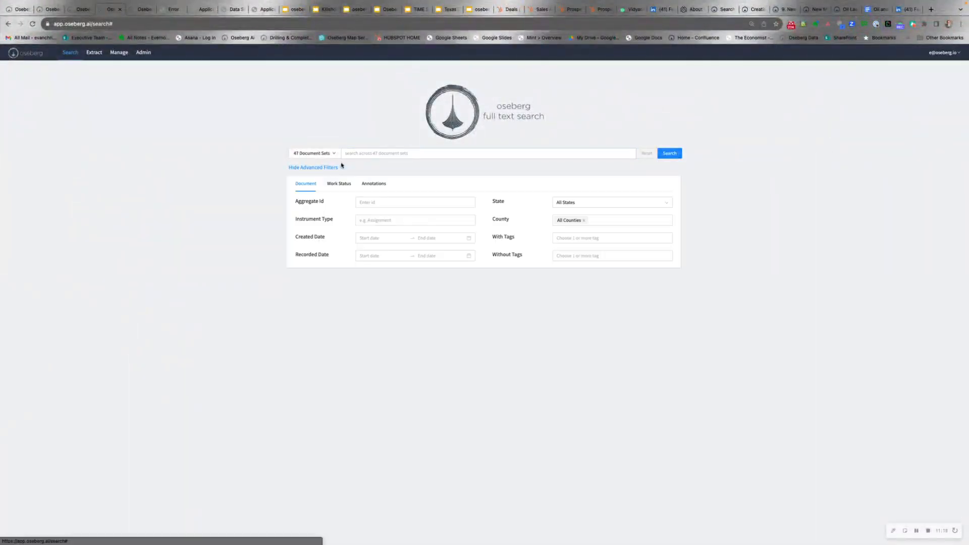
click(361, 157)
click(566, 202)
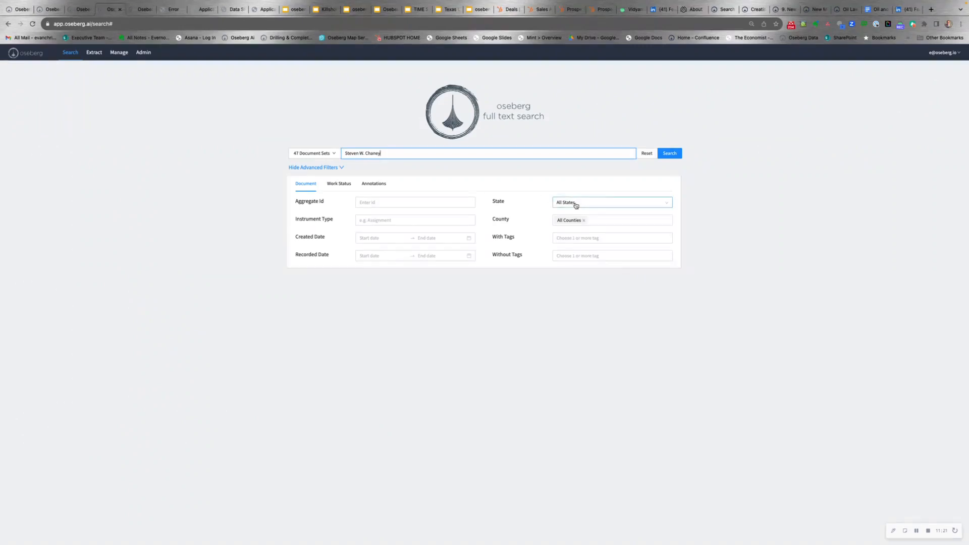
click(576, 227)
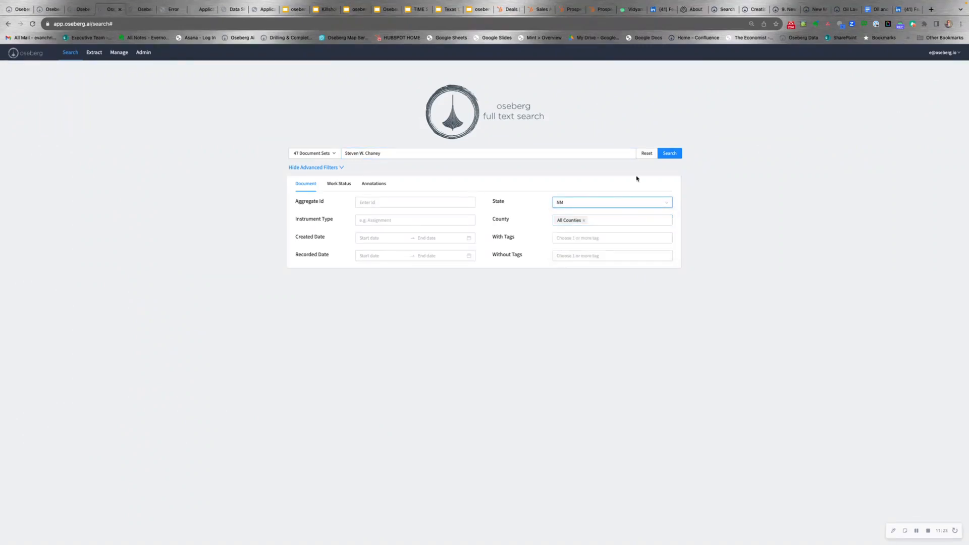
click(669, 154)
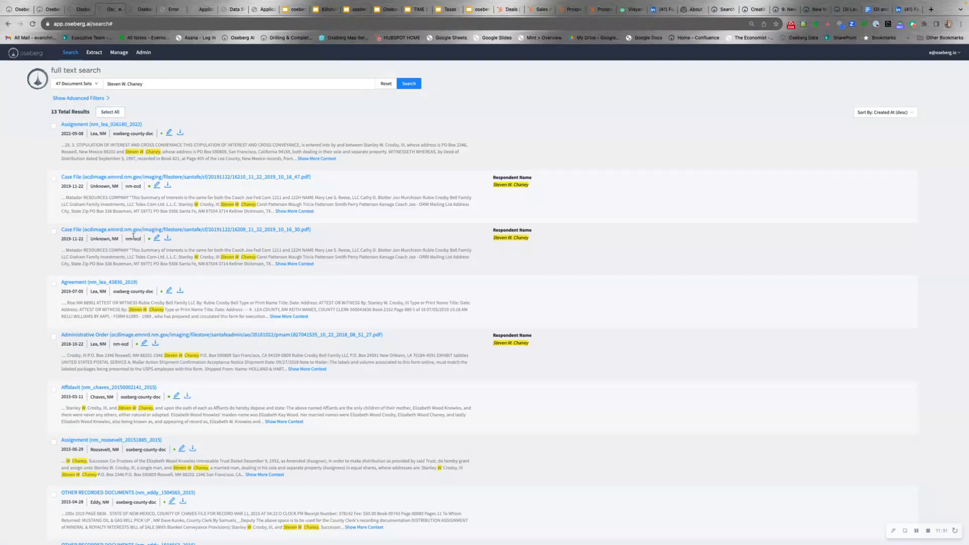
- Open the Affidavit result from the 13 hits in a new tab
scroll(134, 236, down, 3)
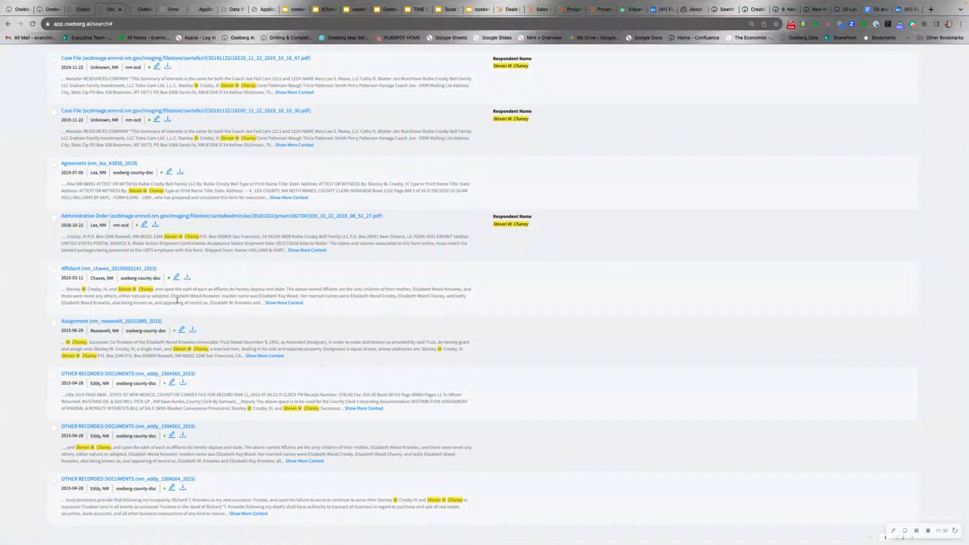
right_click(113, 269)
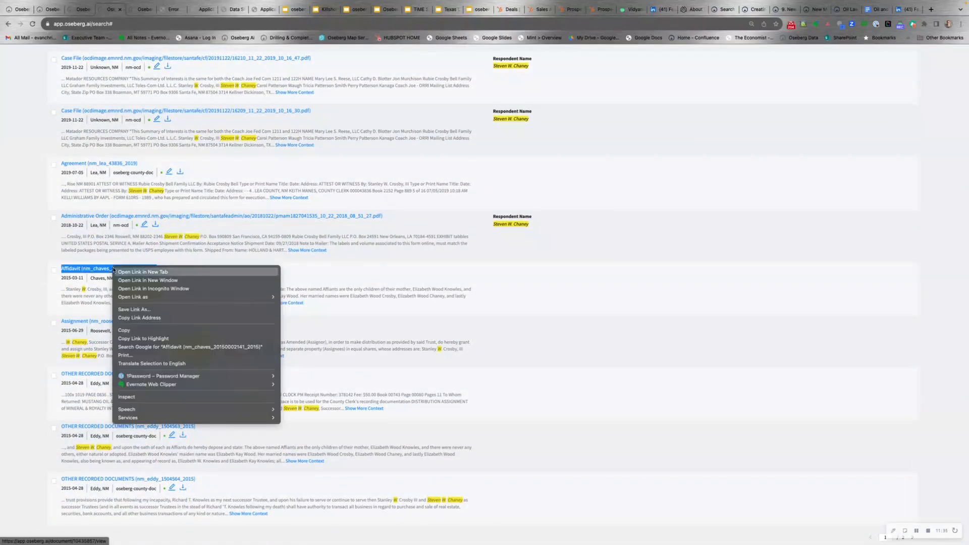
click(132, 273)
- Switch to the Affidavit tab and widen the scanned document pane
click(136, 9)
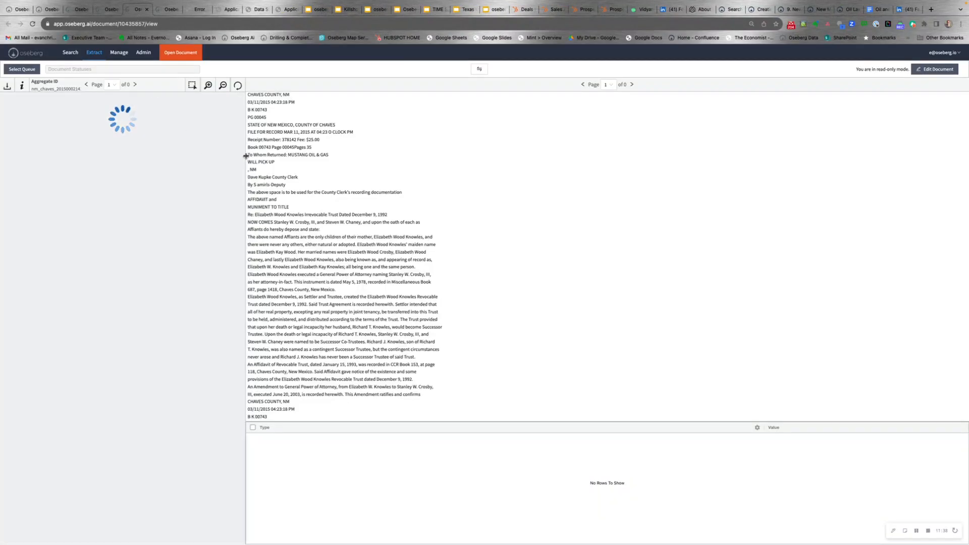
drag(245, 157, 393, 178)
scroll(124, 292, down, 2)
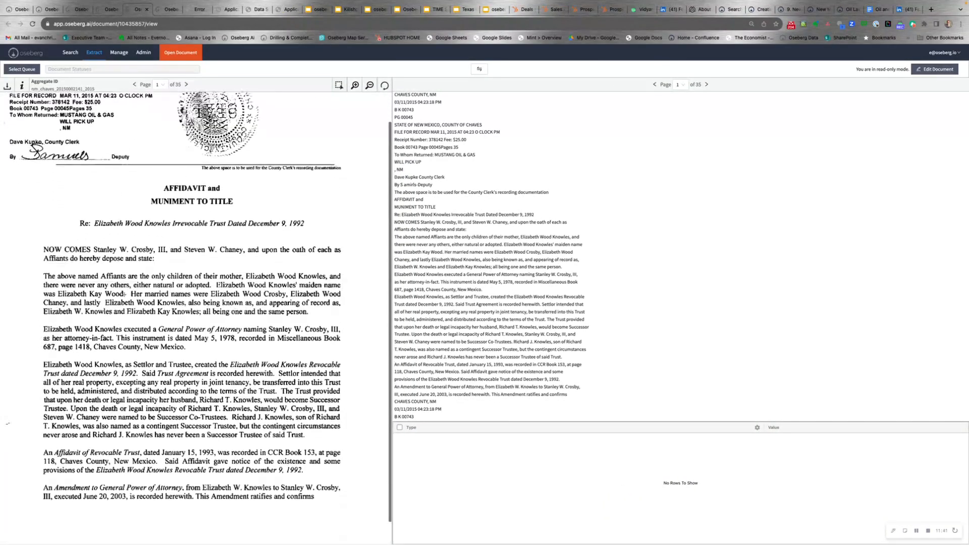
scroll(118, 259, down, 1)
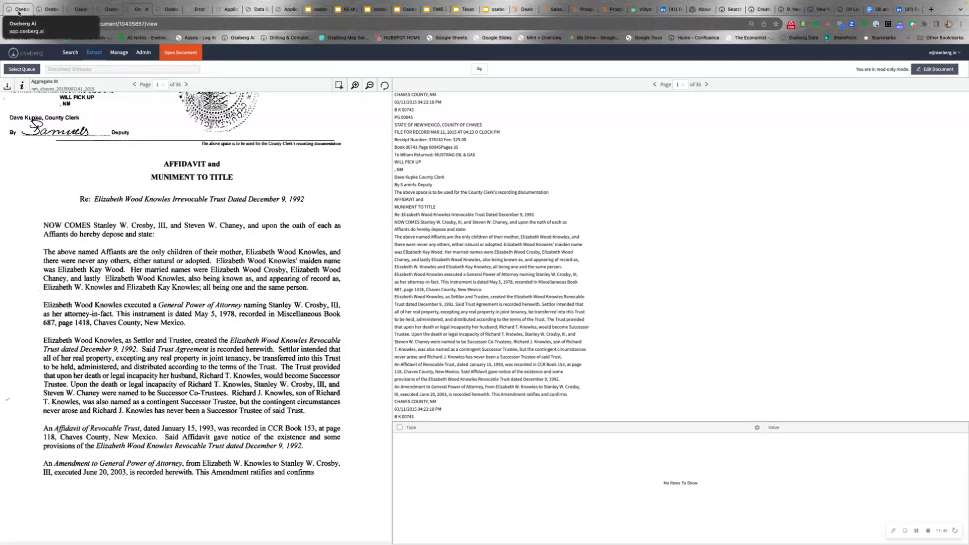
- Page forward through the Chaves County trust recording to page 34
click(186, 85)
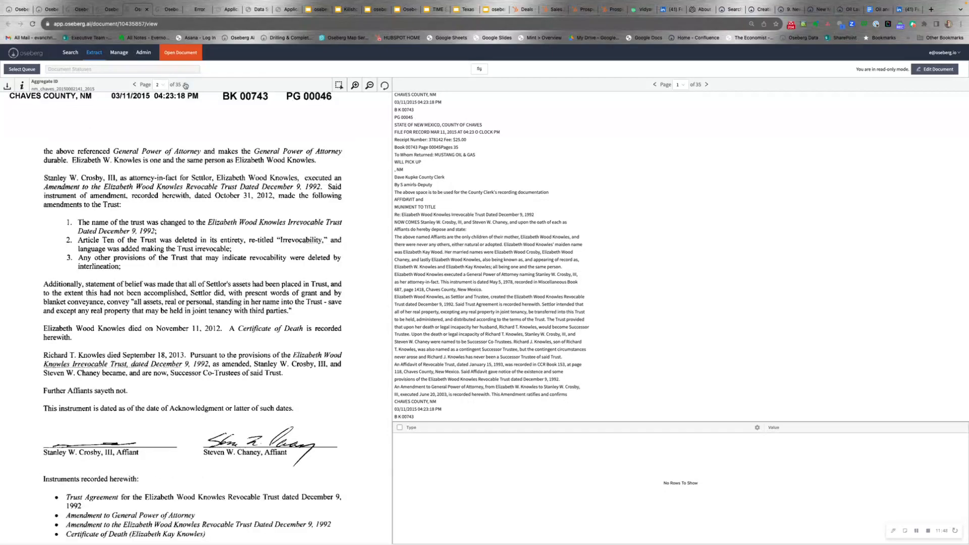
click(185, 85)
click(186, 84)
click(186, 85)
click(185, 84)
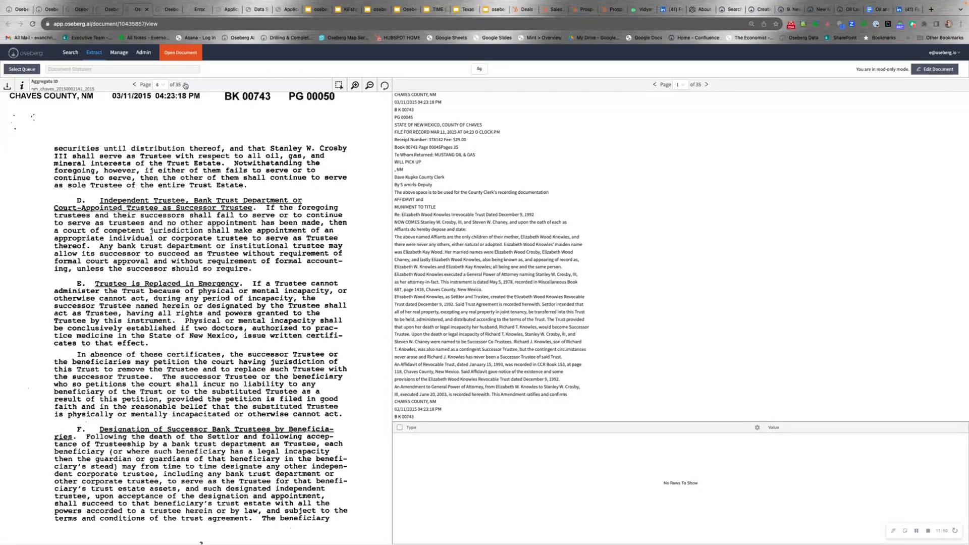
click(186, 85)
click(185, 85)
click(186, 85)
click(185, 84)
double_click(185, 84)
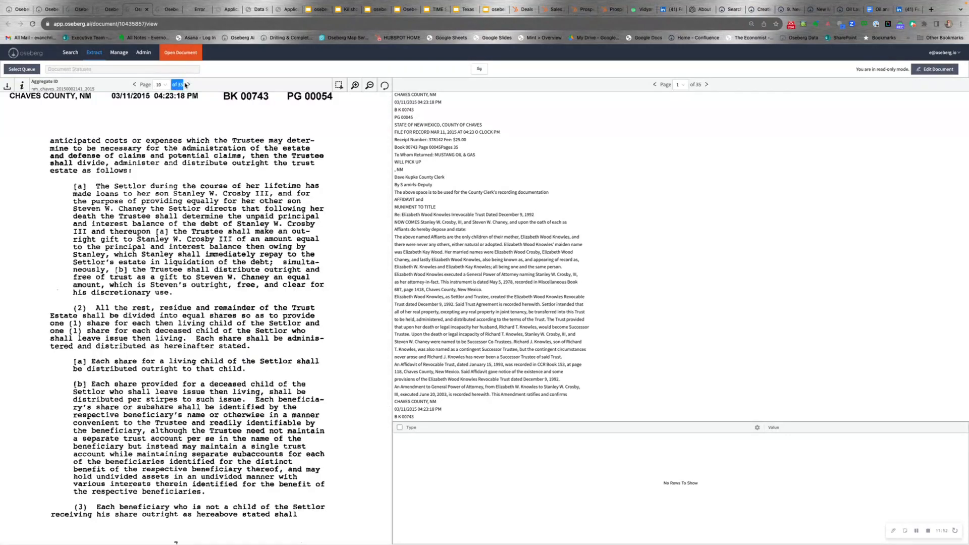
click(186, 84)
click(186, 84)
click(186, 85)
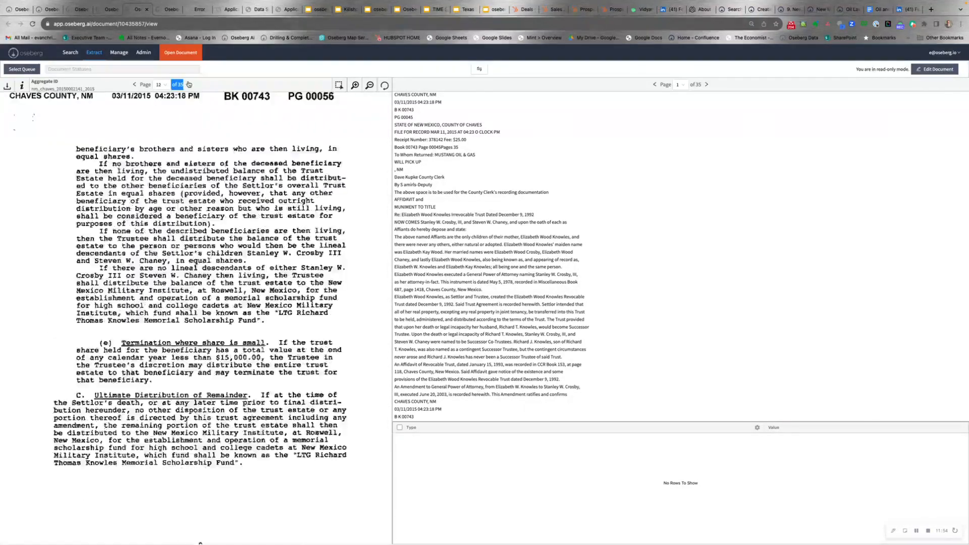
click(187, 84)
click(187, 84)
click(189, 84)
click(189, 84)
click(188, 85)
click(188, 84)
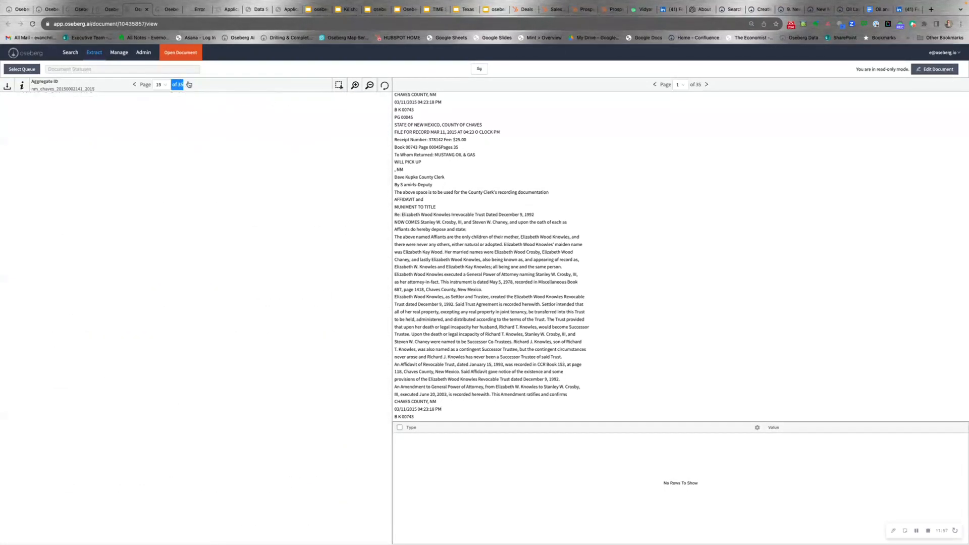
click(189, 84)
click(189, 84)
click(189, 85)
click(188, 84)
click(188, 84)
click(188, 84)
click(189, 85)
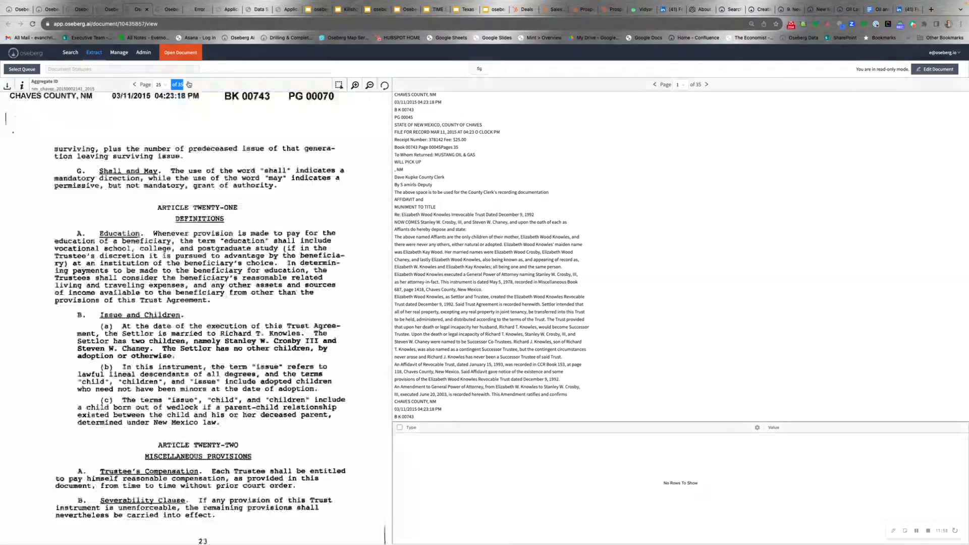
click(188, 84)
click(189, 84)
click(189, 84)
click(188, 84)
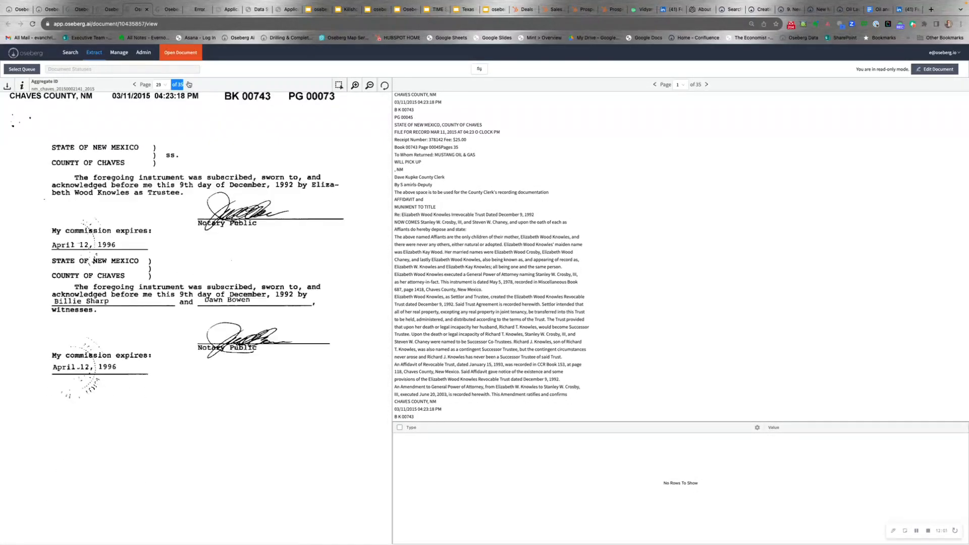
click(188, 85)
click(188, 84)
click(189, 84)
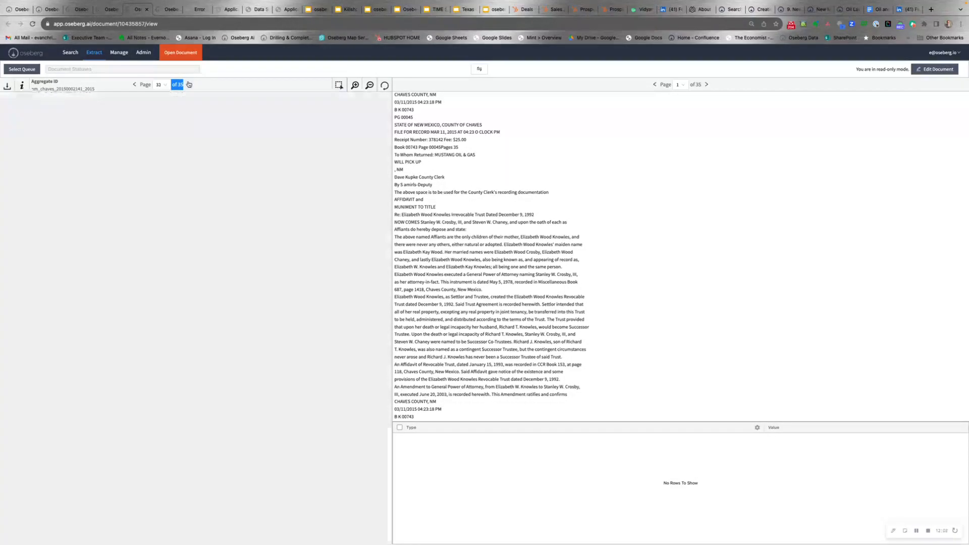
click(188, 84)
click(189, 84)
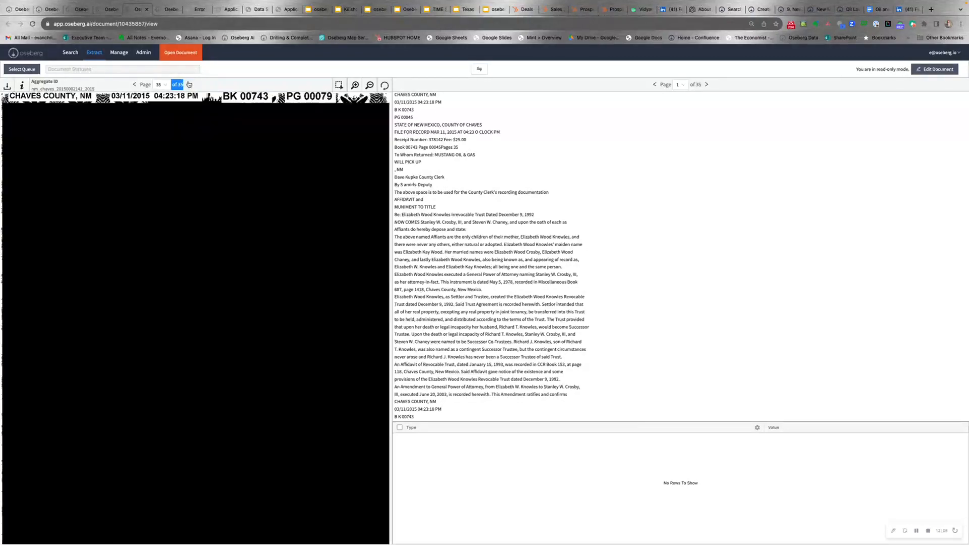
- Page back to page 28, the Settlor's signature and witness page
click(134, 85)
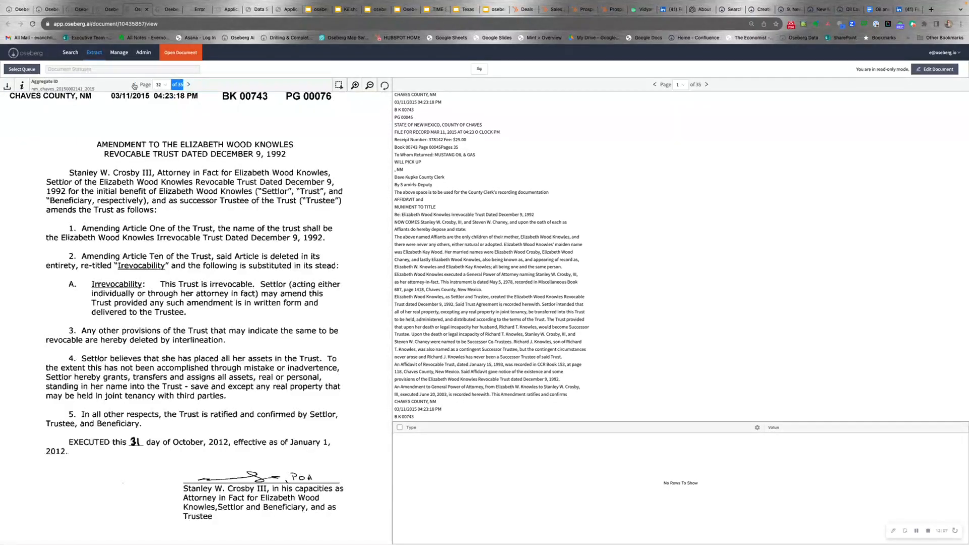
click(134, 85)
click(134, 85)
click(134, 85)
click(134, 85)
click(134, 85)
click(134, 85)
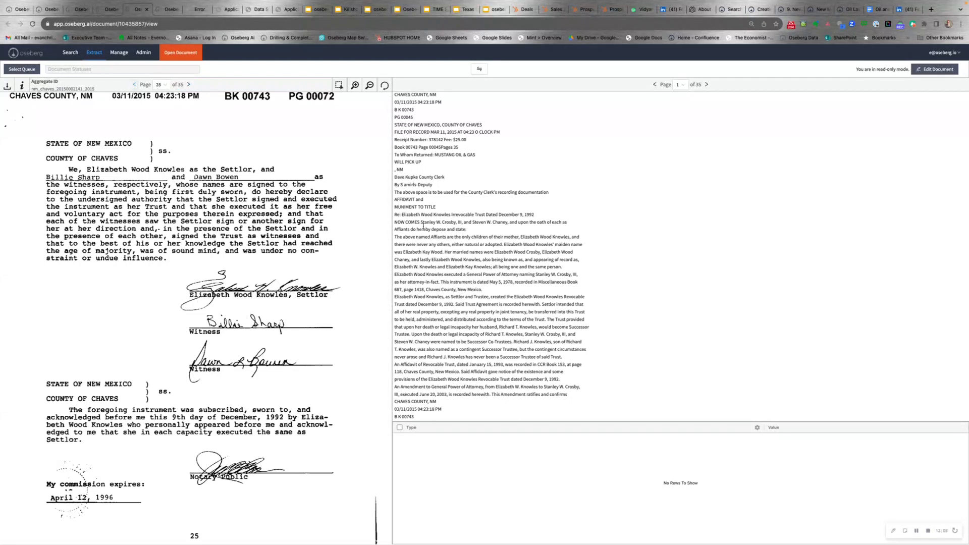
- Search the page text for '%M' with find, then clear the search
key(super+f)
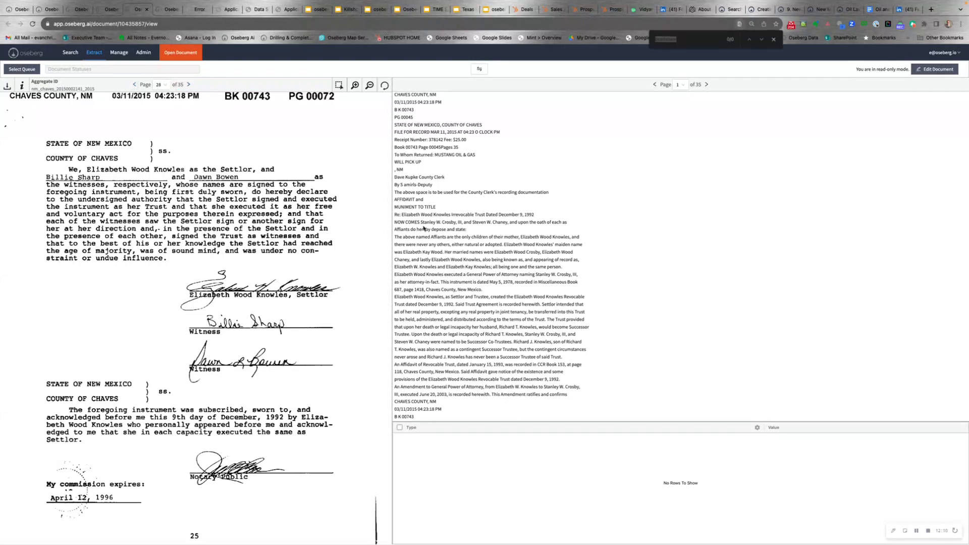
text(%)
text(M)
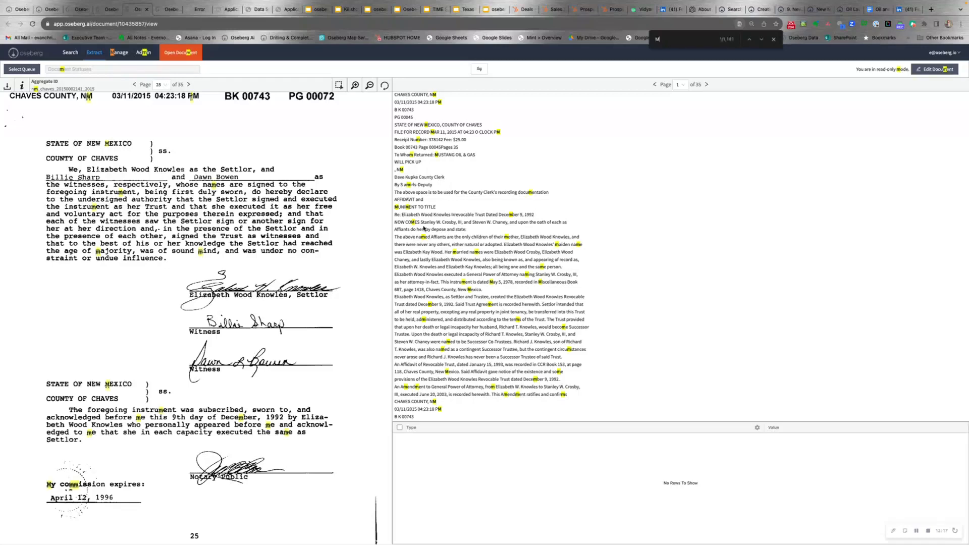
key(BackSpace)
key(BackSpace)
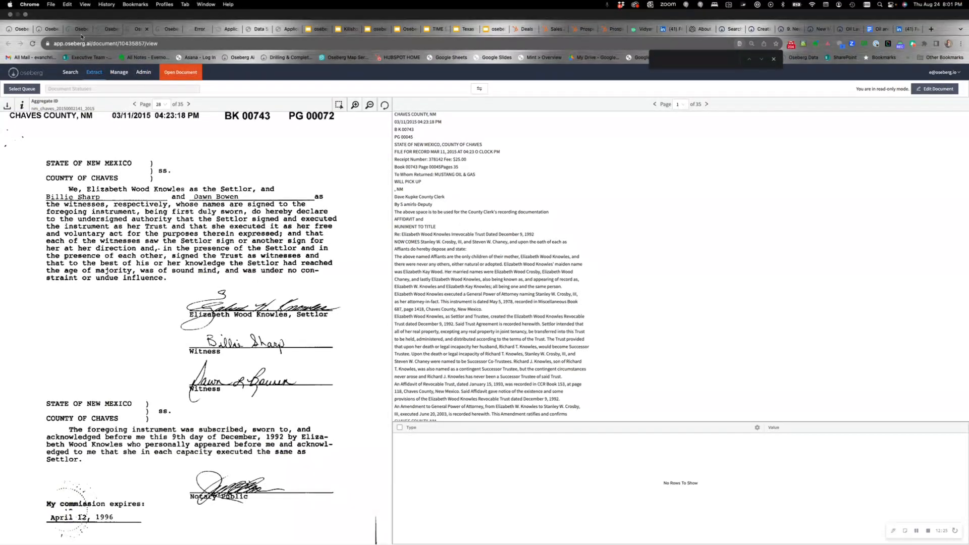
- Briefly check the filtered matador pooling workbook, then return to Atla
key(ctrl+Left)
key(ctrl+Left)
key(ctrl+Left)
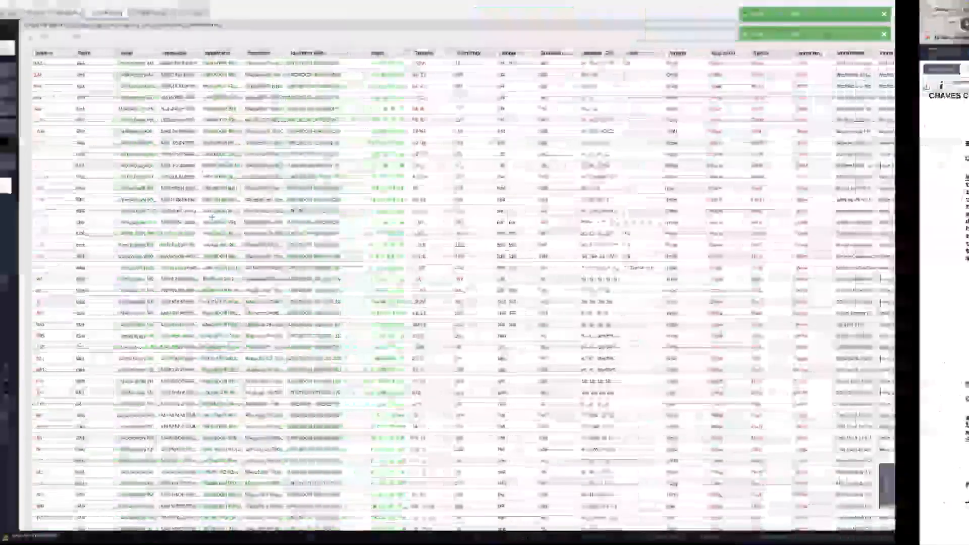
scroll(532, 323, down, 15)
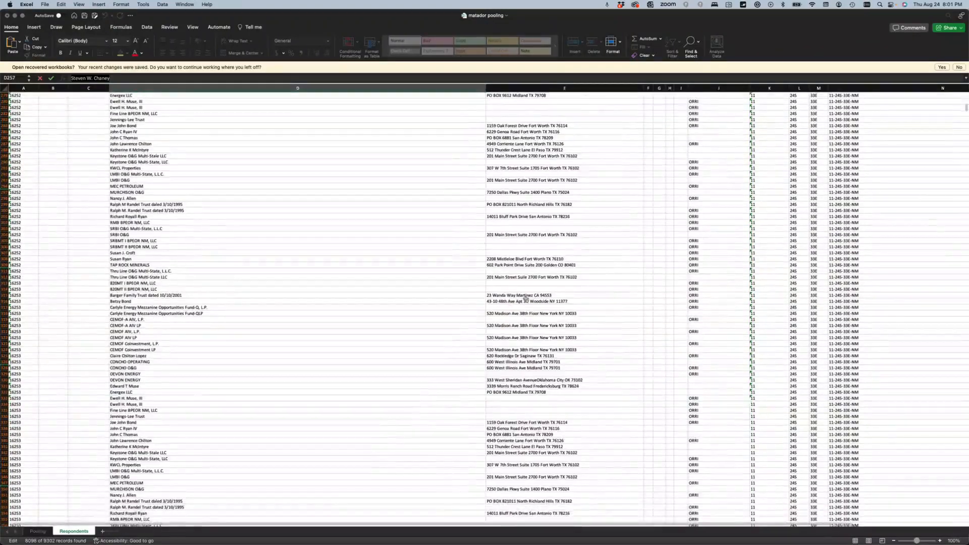
key(ctrl+Right)
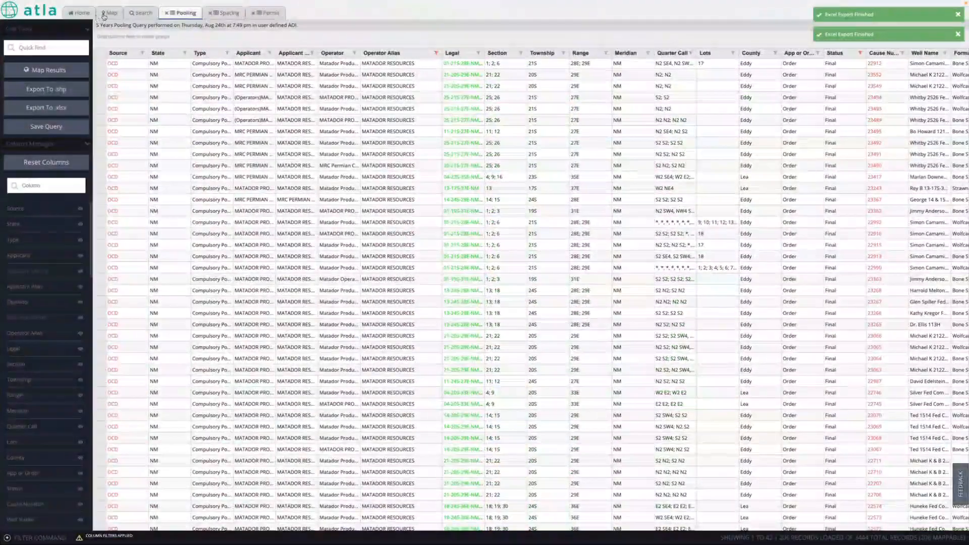
- Glance at the Map view, then scroll across the Pooling results columns and back
click(110, 12)
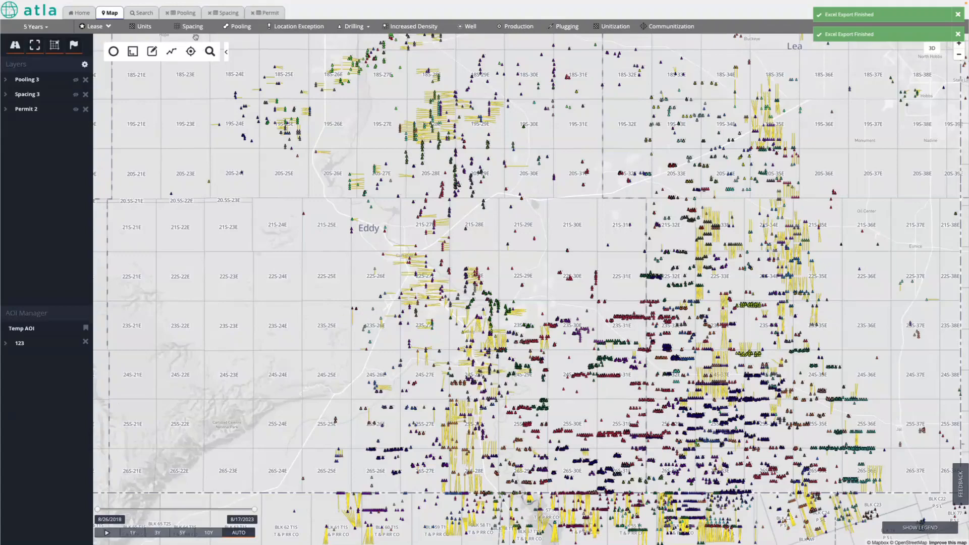
click(183, 13)
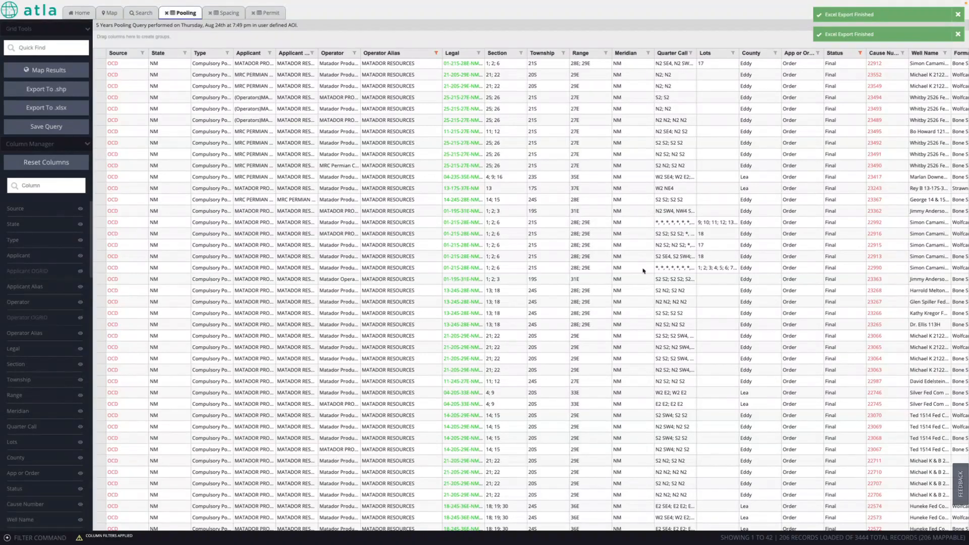
scroll(390, 271, right, 7)
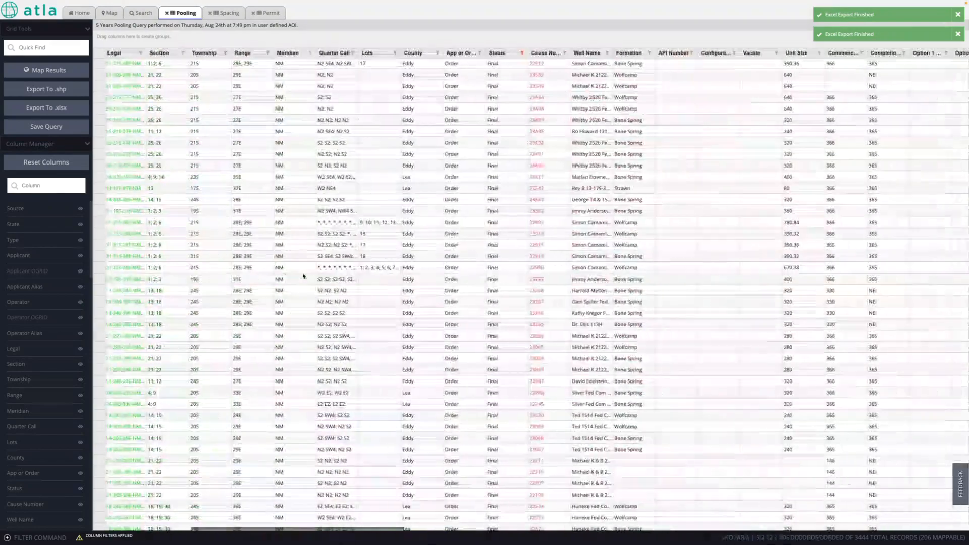
scroll(303, 275, right, 10)
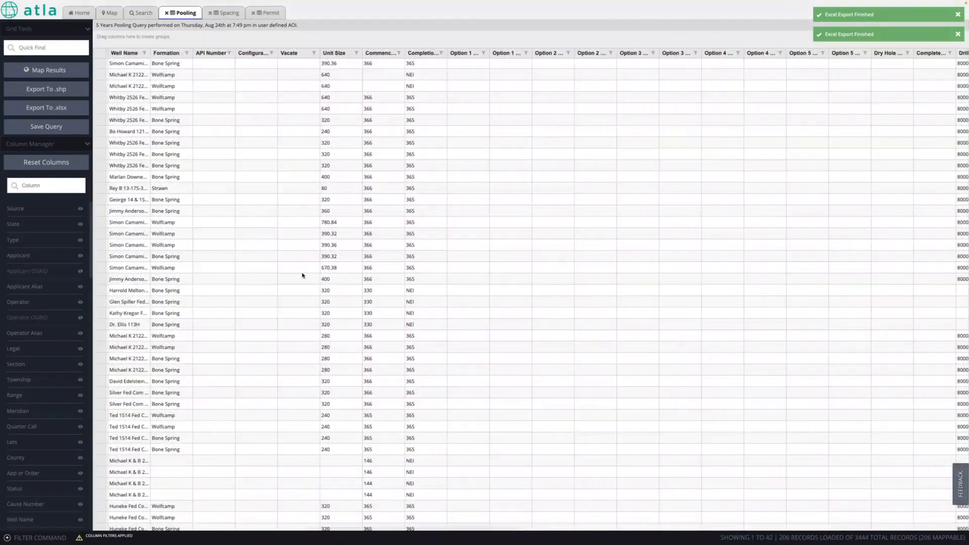
scroll(456, 223, right, 13)
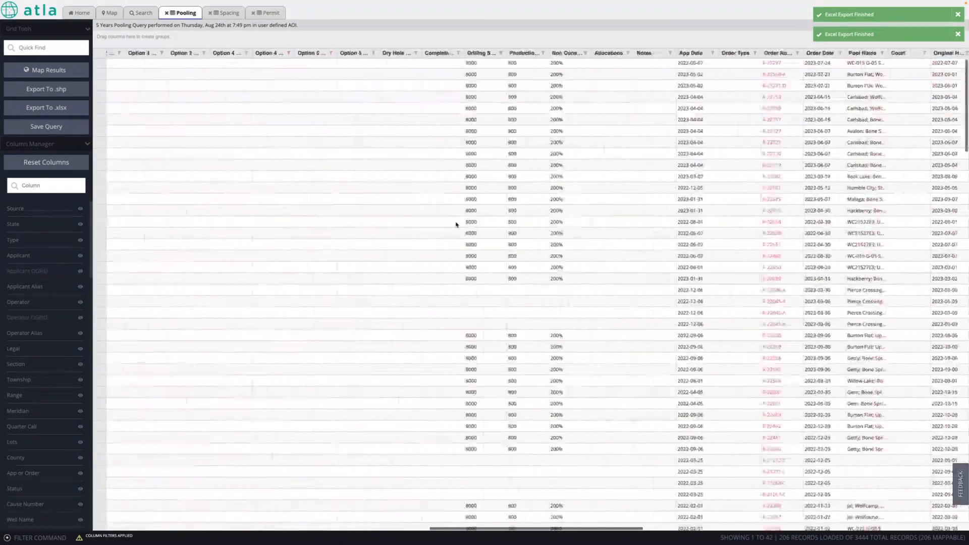
scroll(455, 224, left, 20)
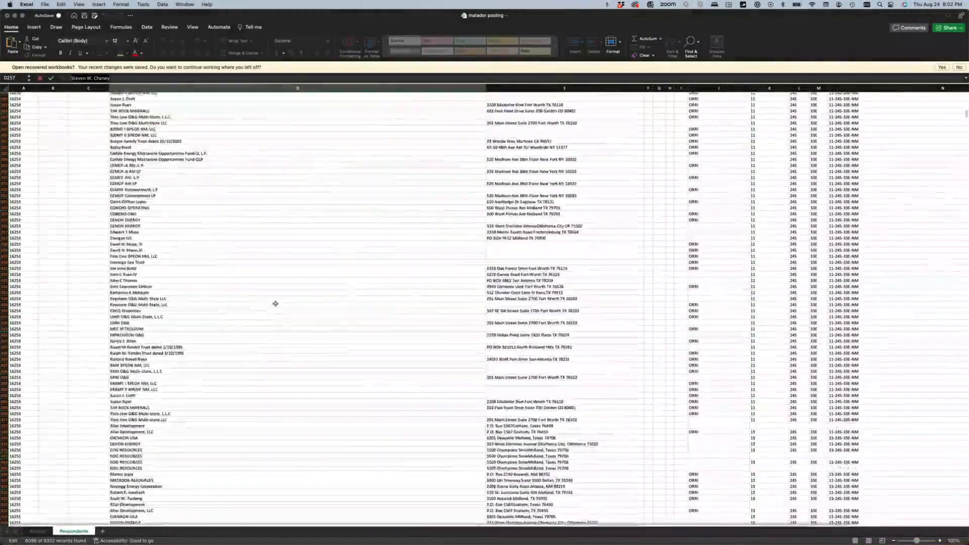
- Scroll further through the respondents, then bring up Oseberg's empty full text search page
scroll(275, 303, down, 20)
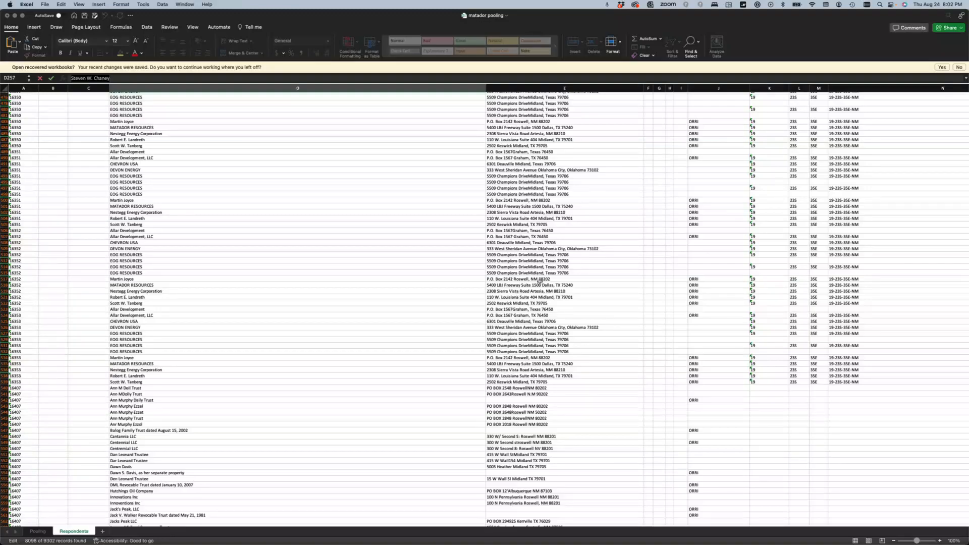
key(ctrl+Right)
key(ctrl+Right)
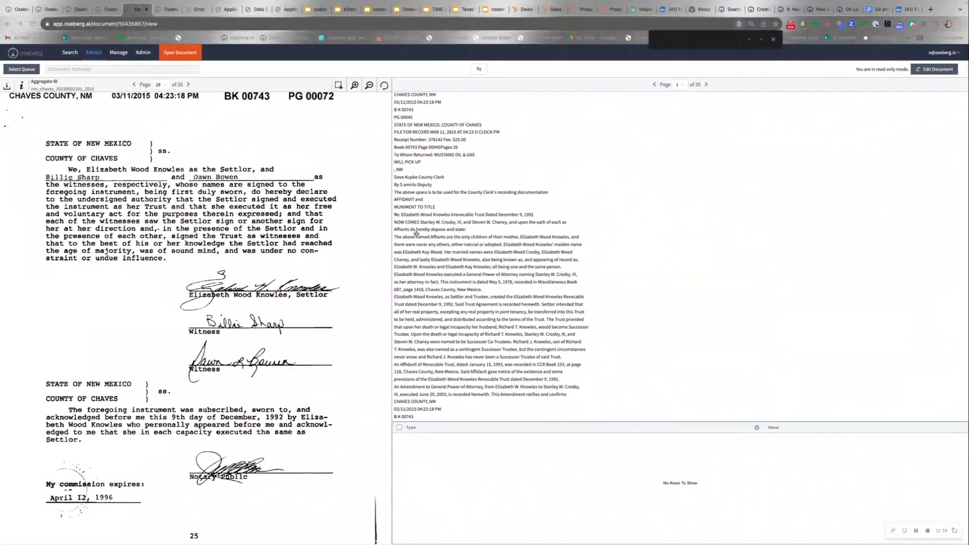
click(70, 52)
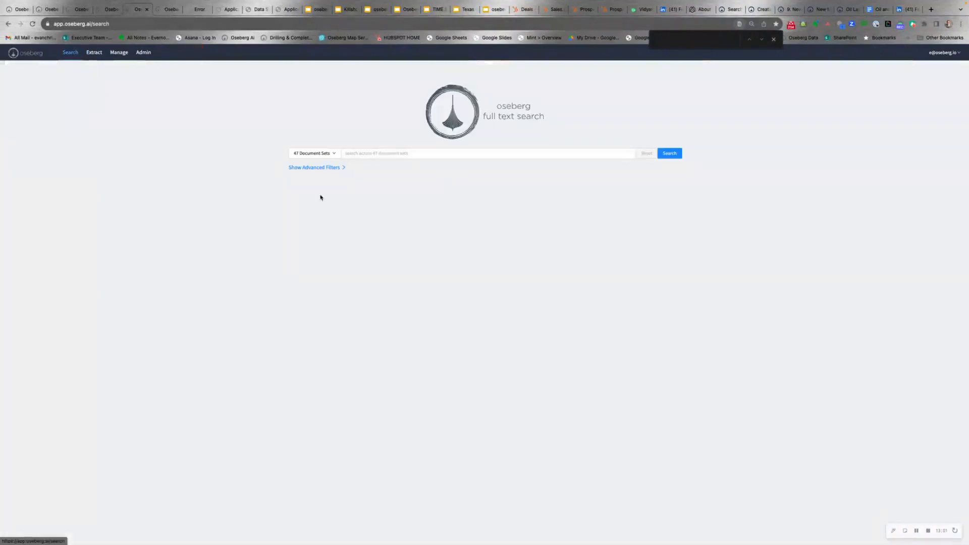